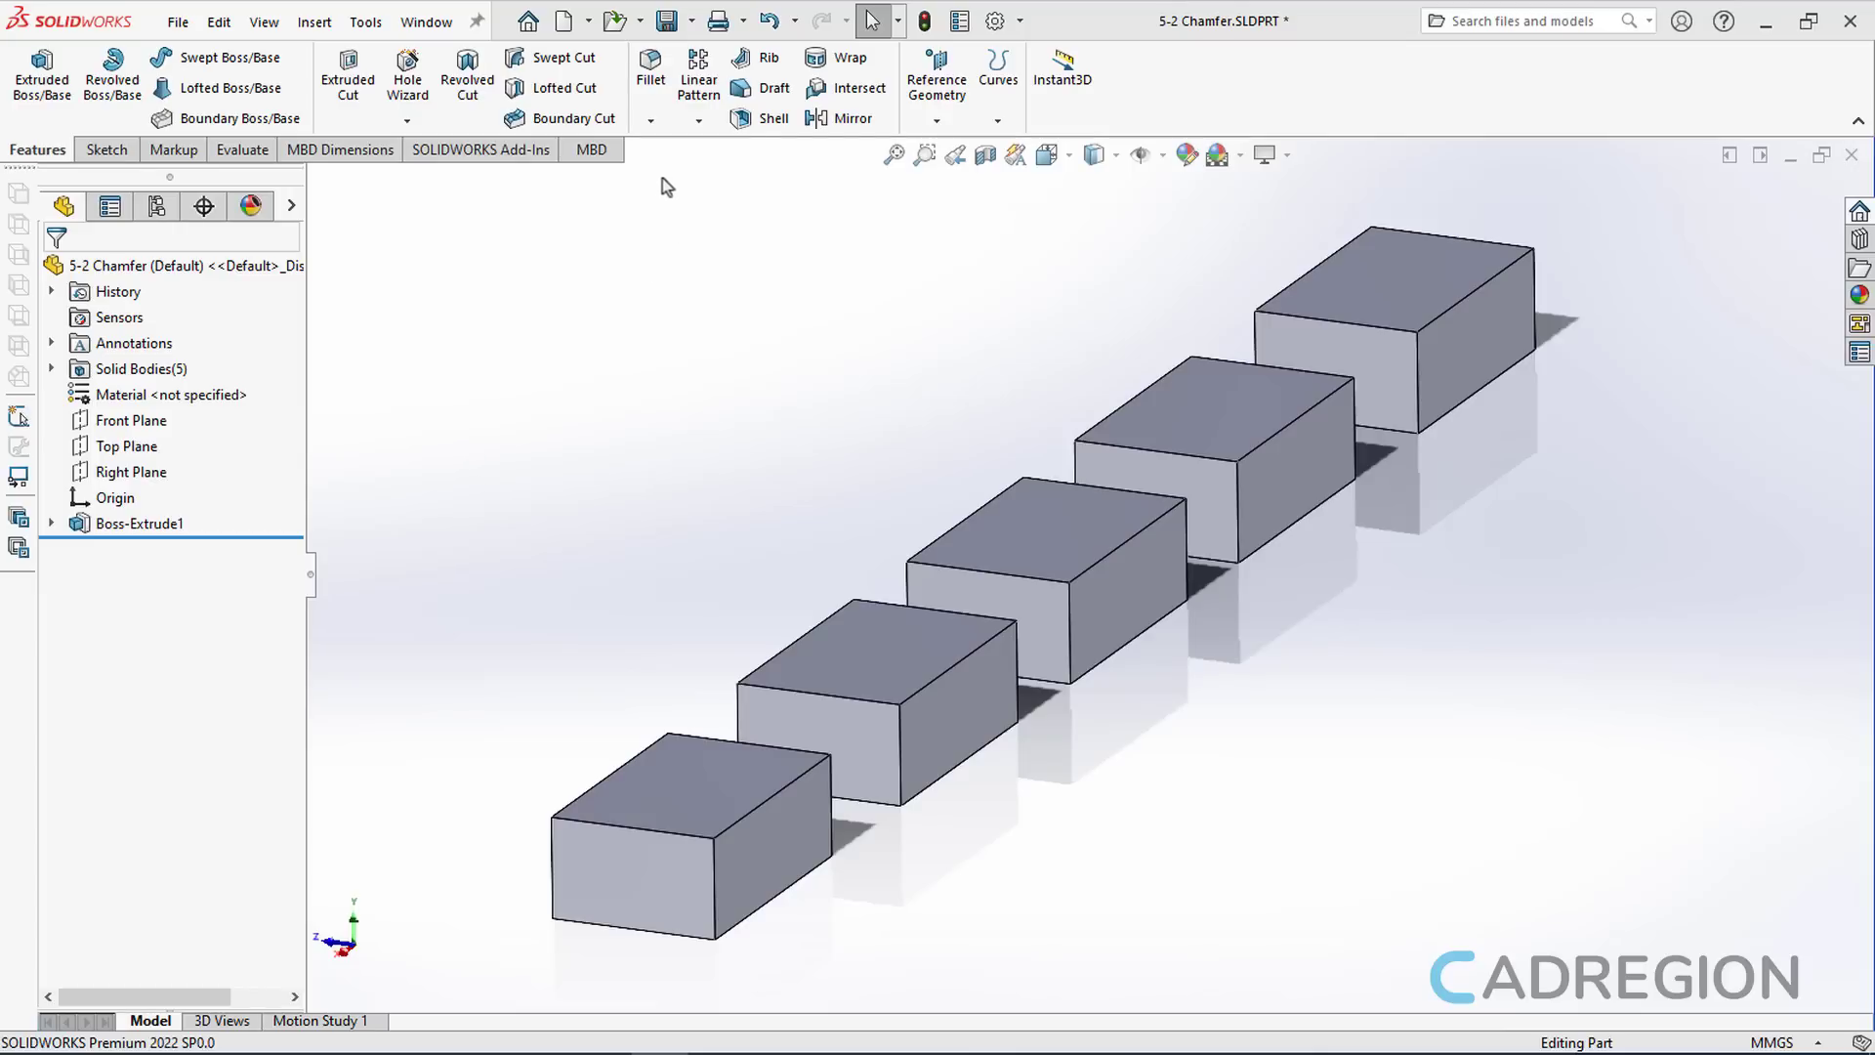
Start a Chamfer with distance and angle parameters on the right-hand long top edge of the nearest block
click(651, 122)
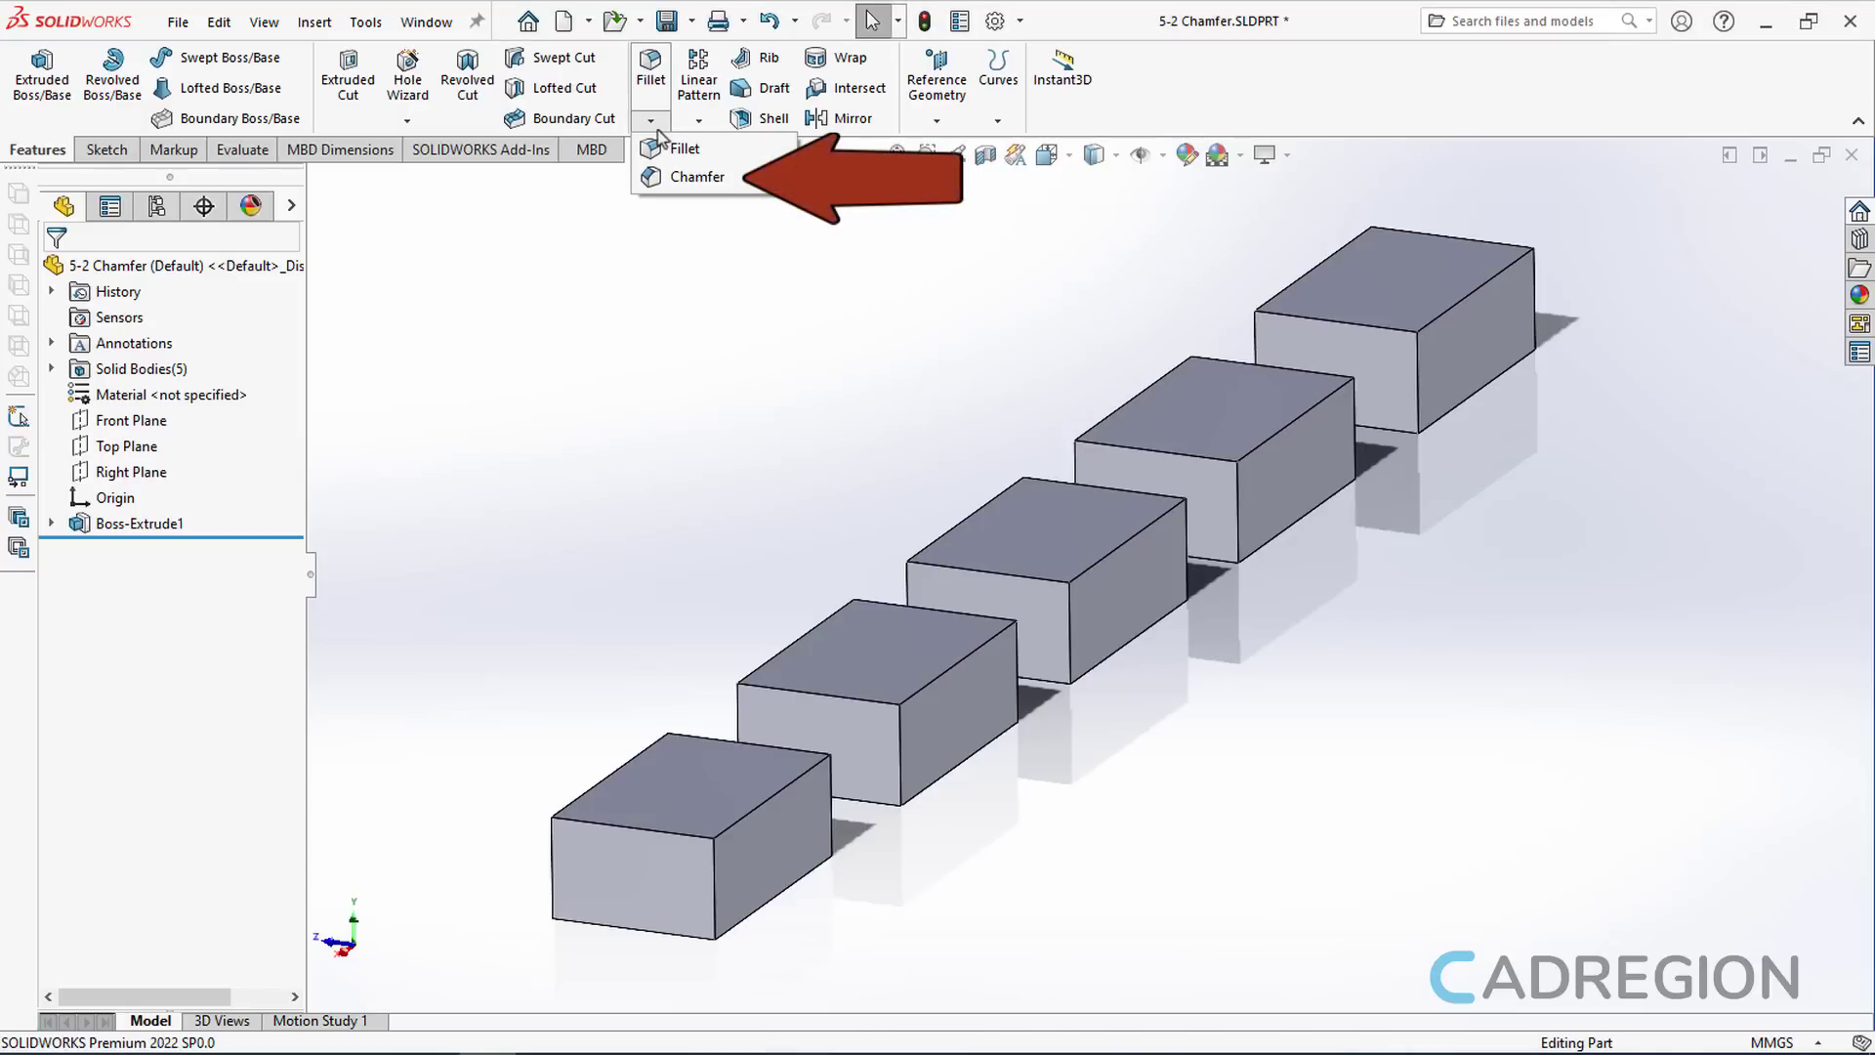
click(728, 186)
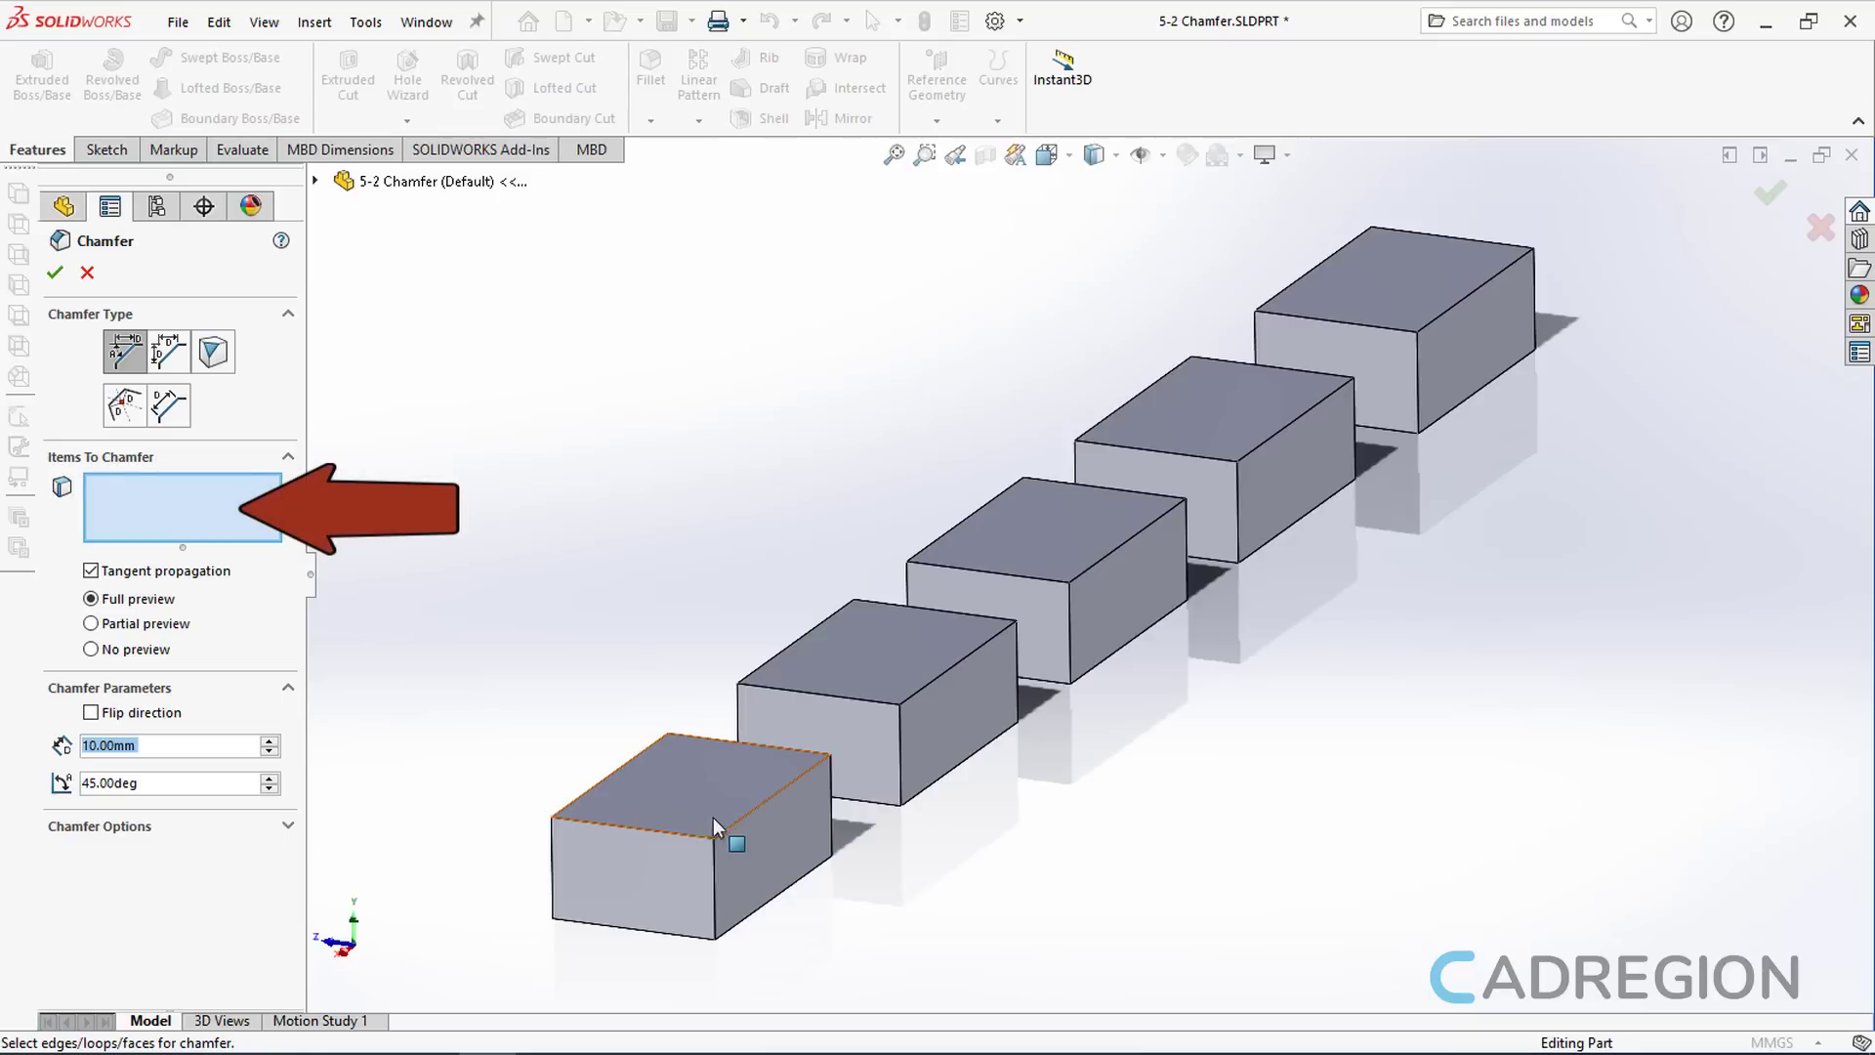
scroll(730, 825, down, 4)
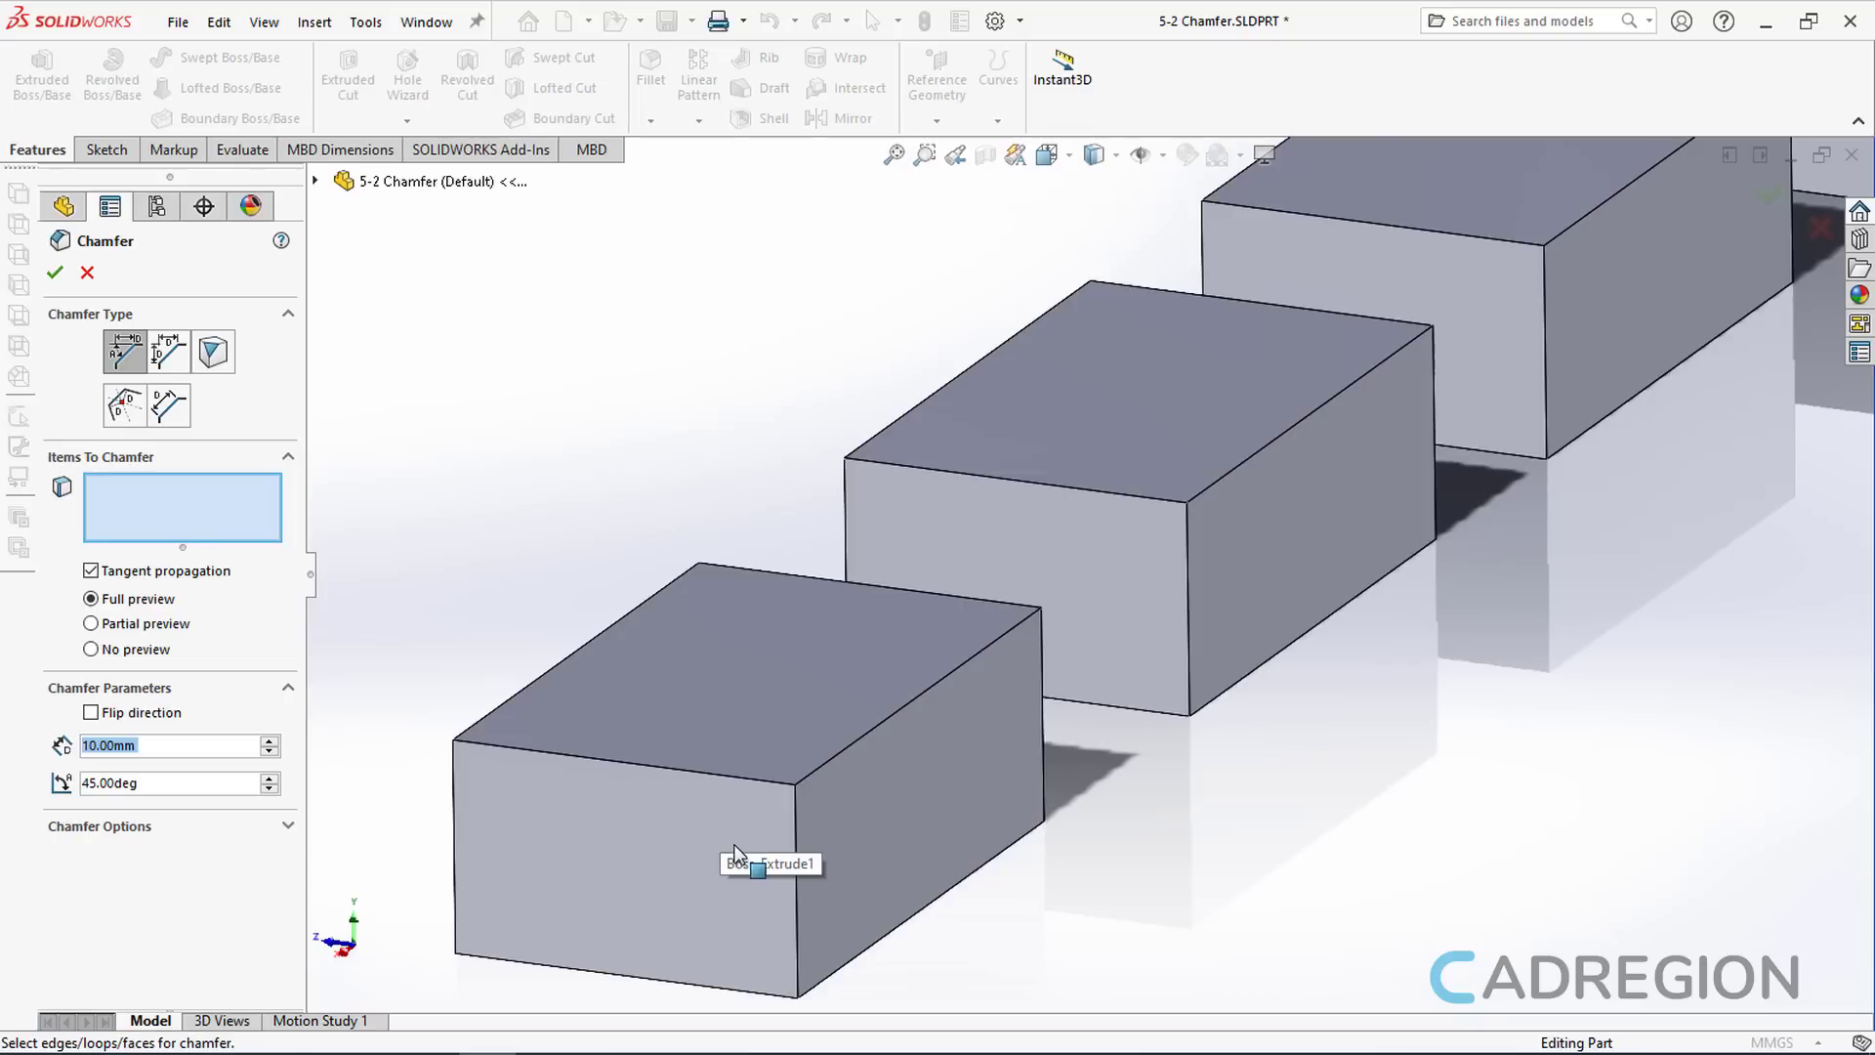
ctrl+middle_drag(773, 814, 780, 803)
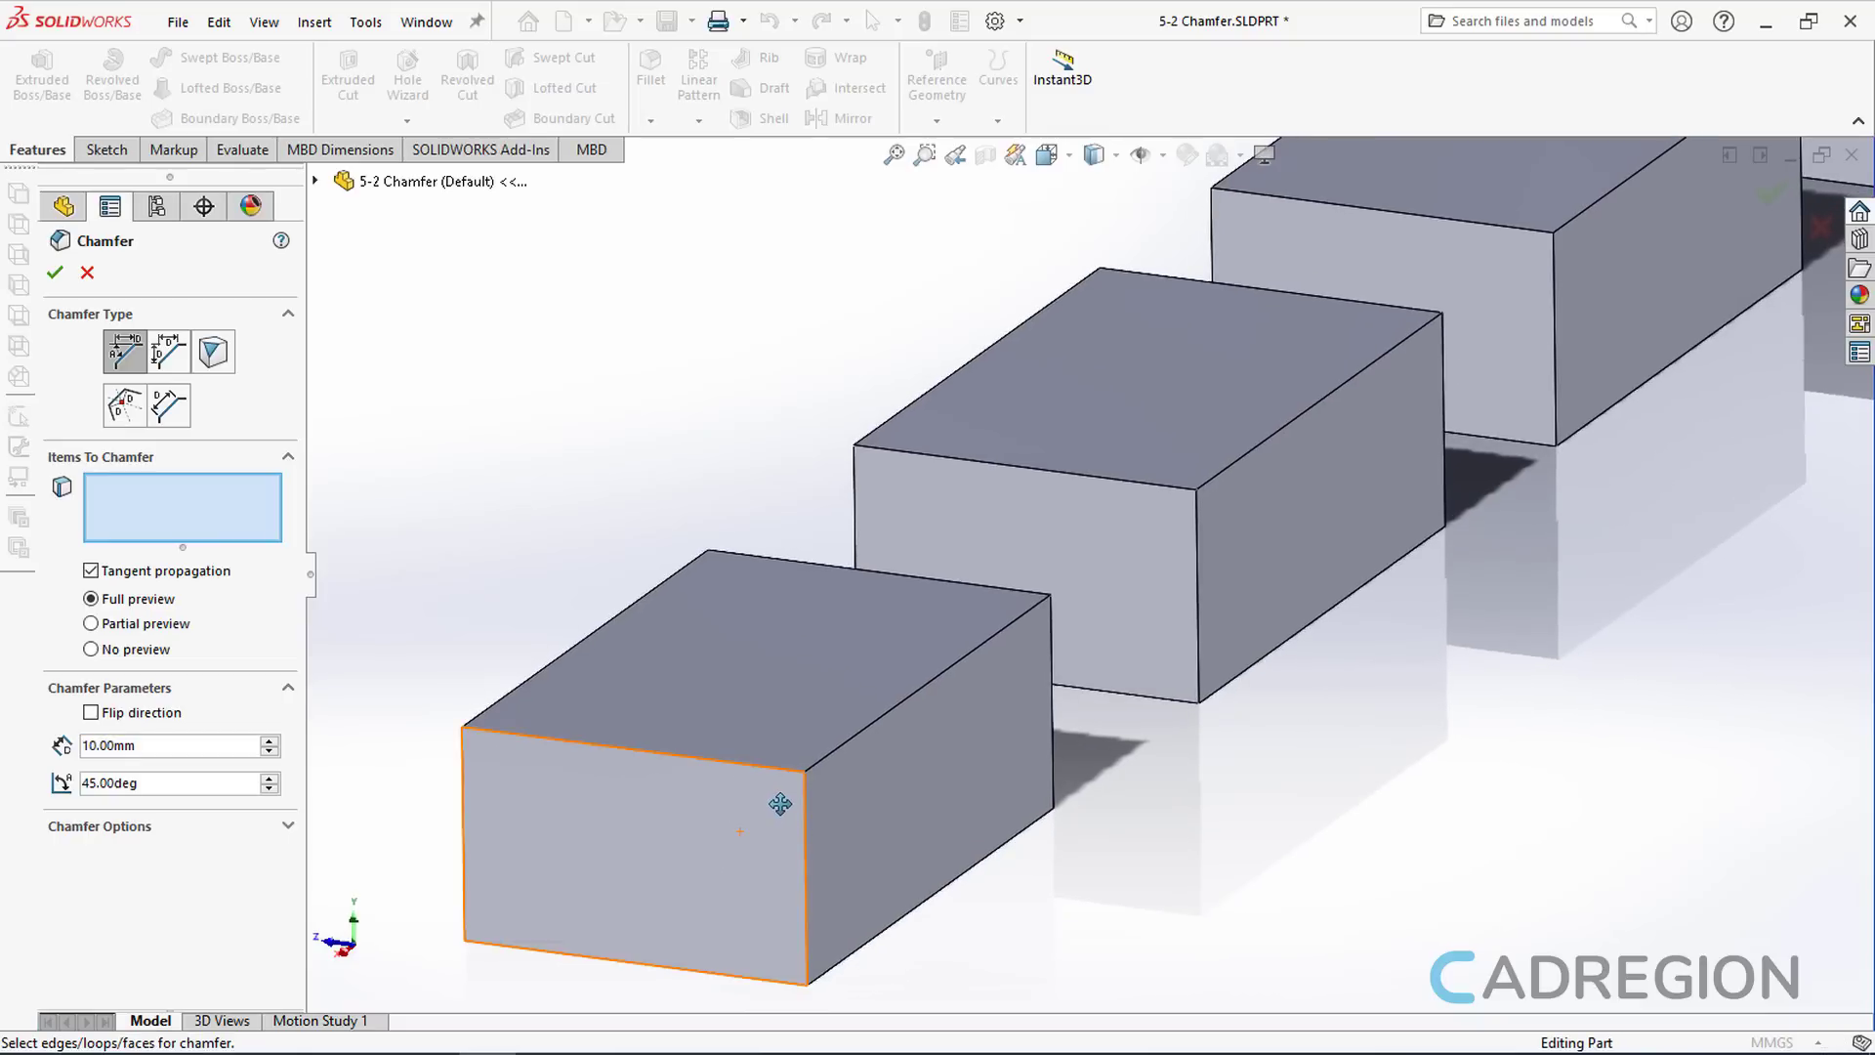
click(834, 752)
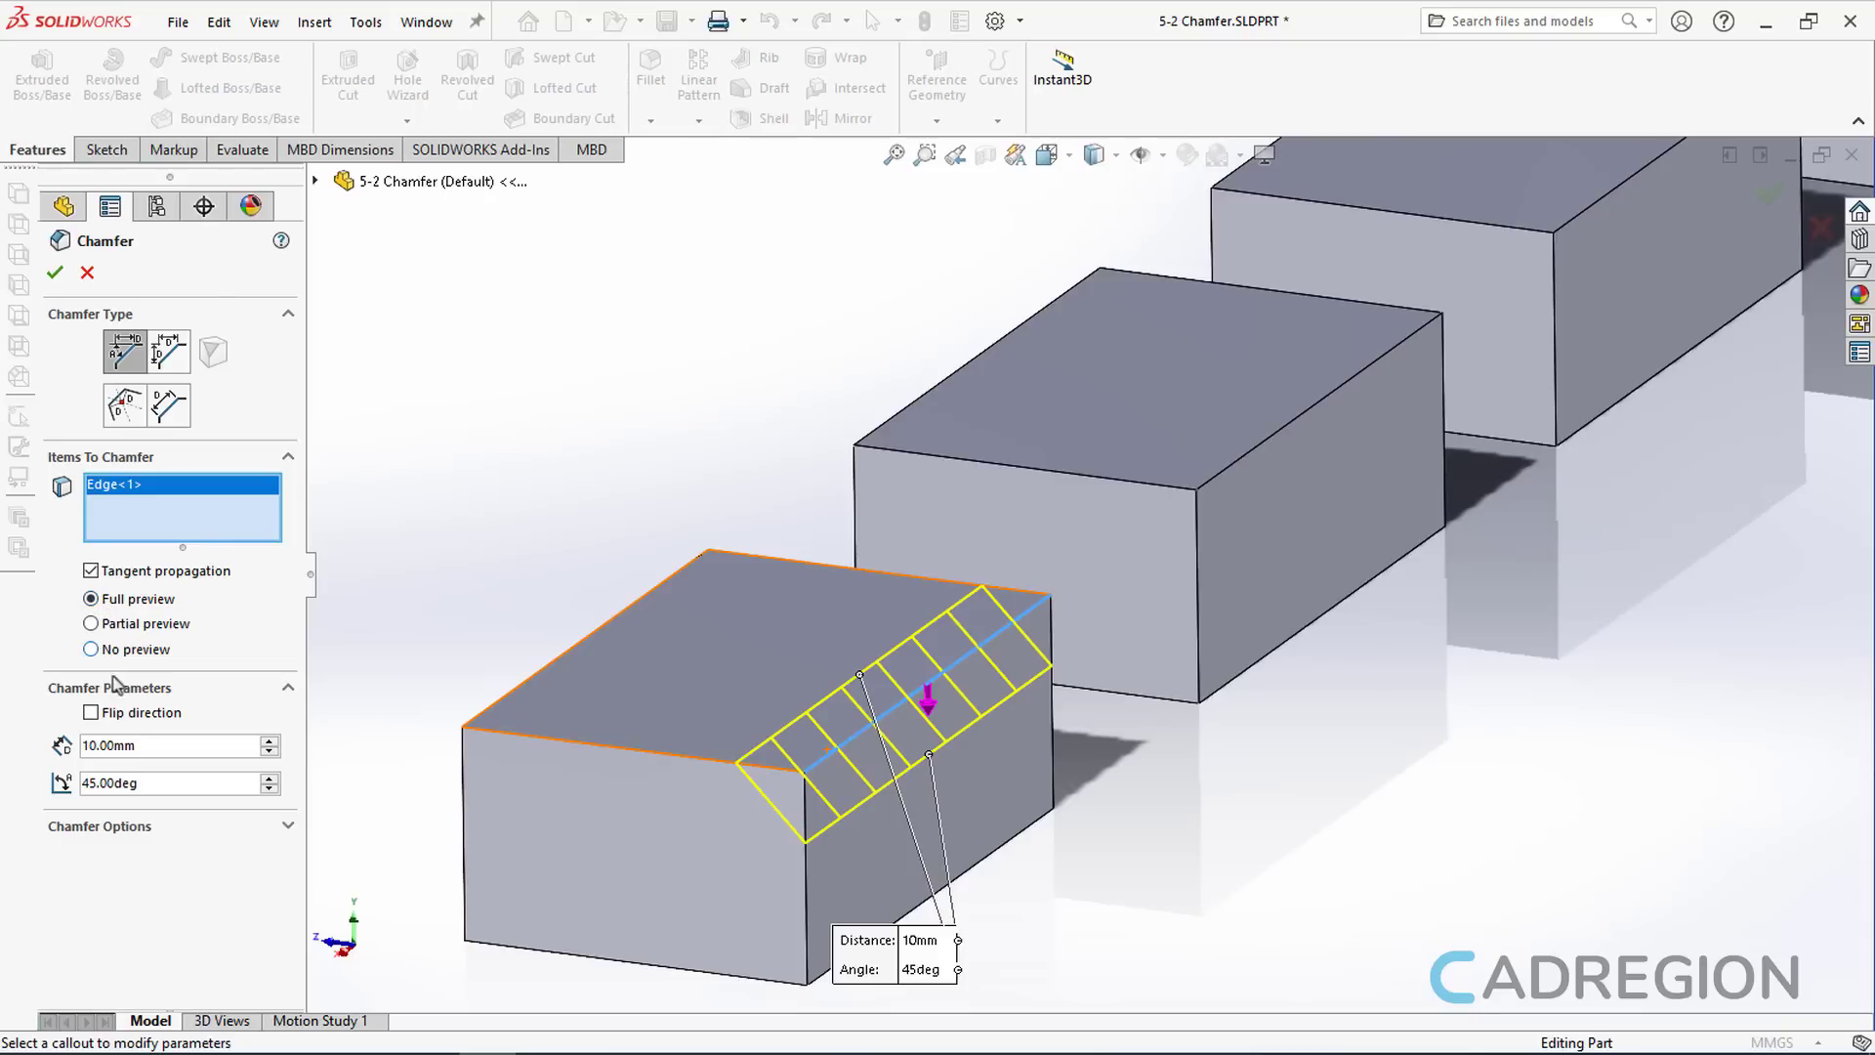
Set the chamfer's distance to 15 mm and its angle to 30 degrees
click(162, 745)
text(15)
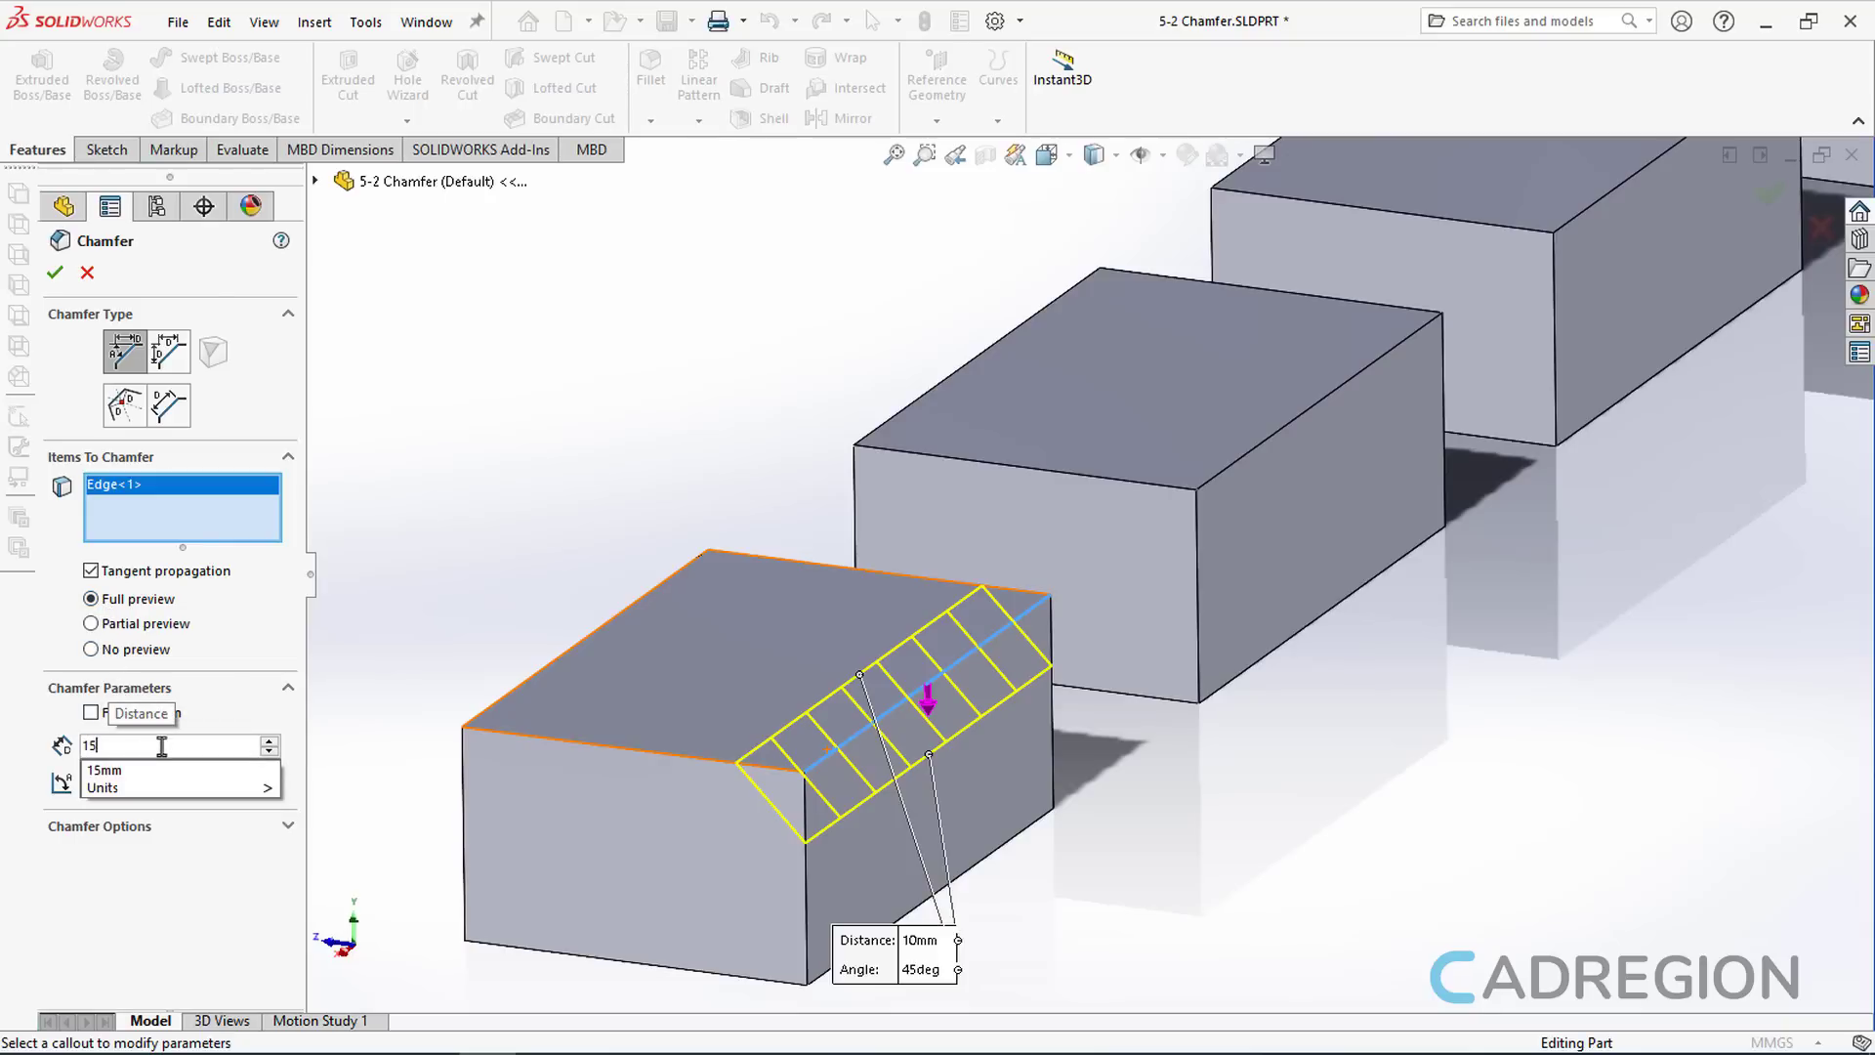
key(Return)
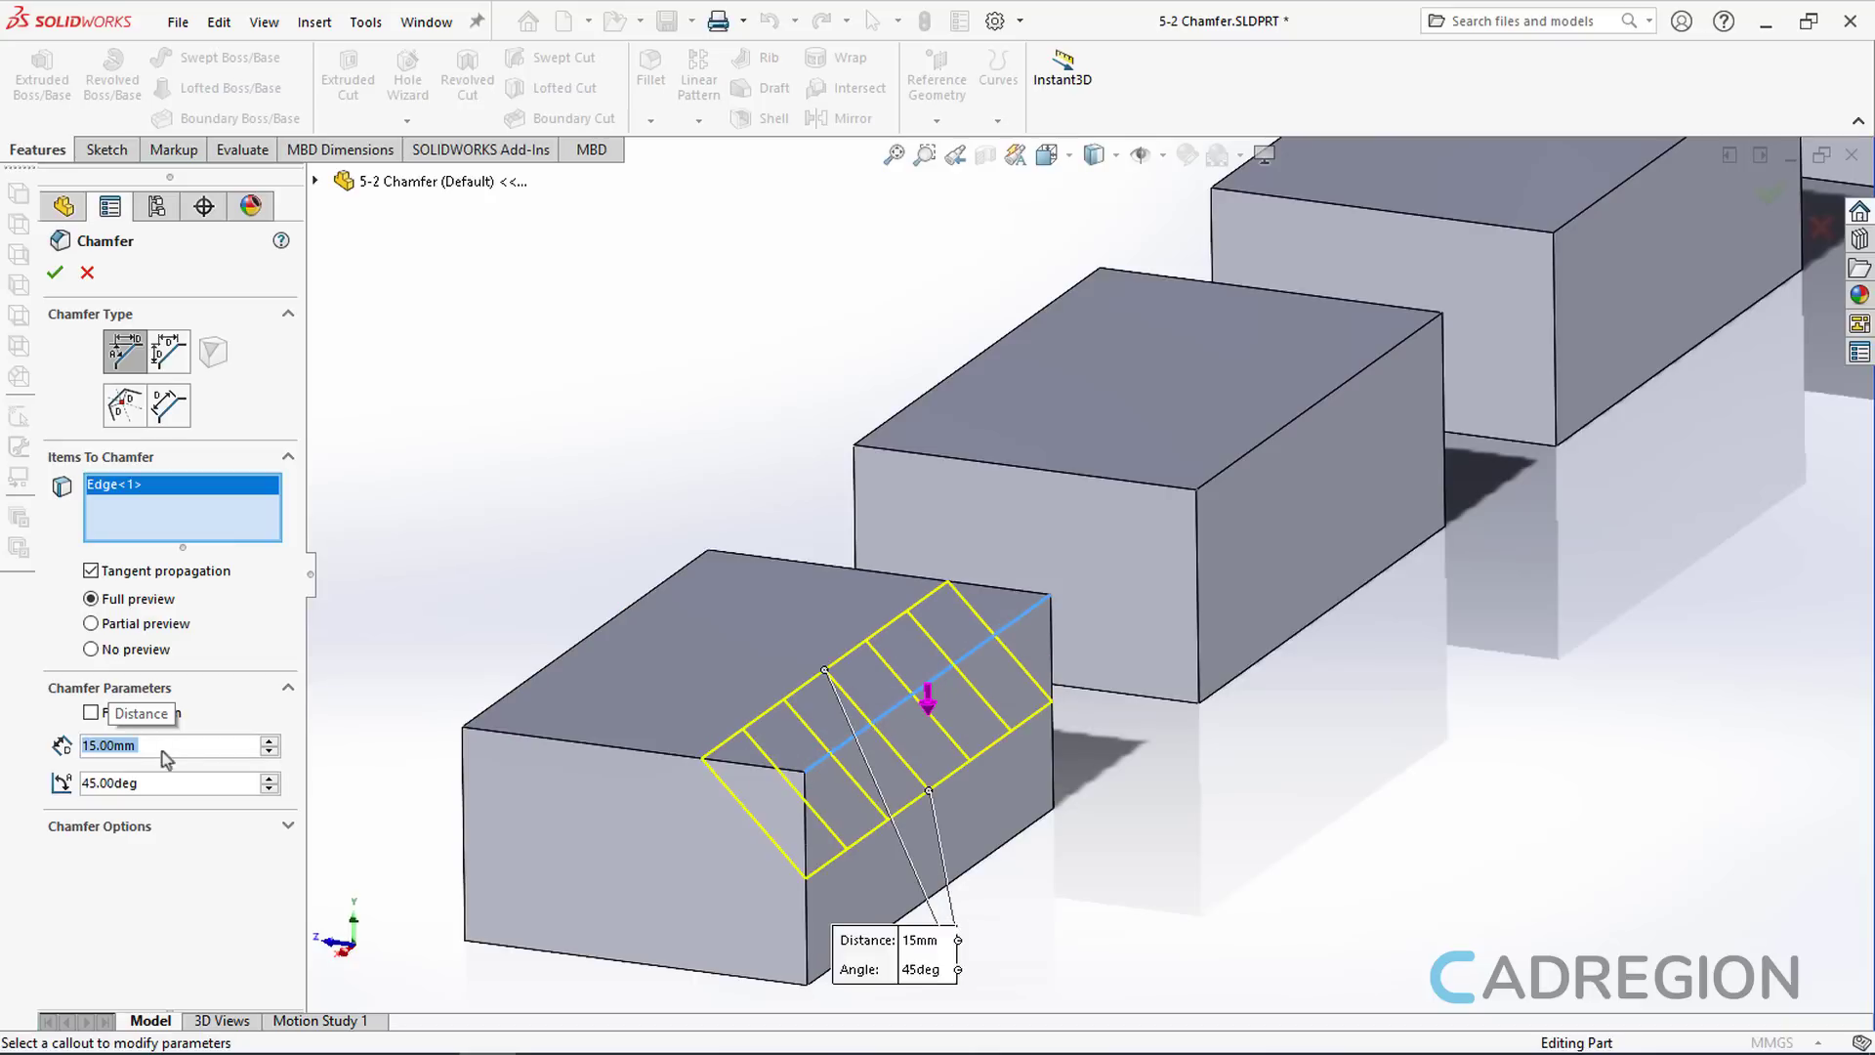
click(164, 783)
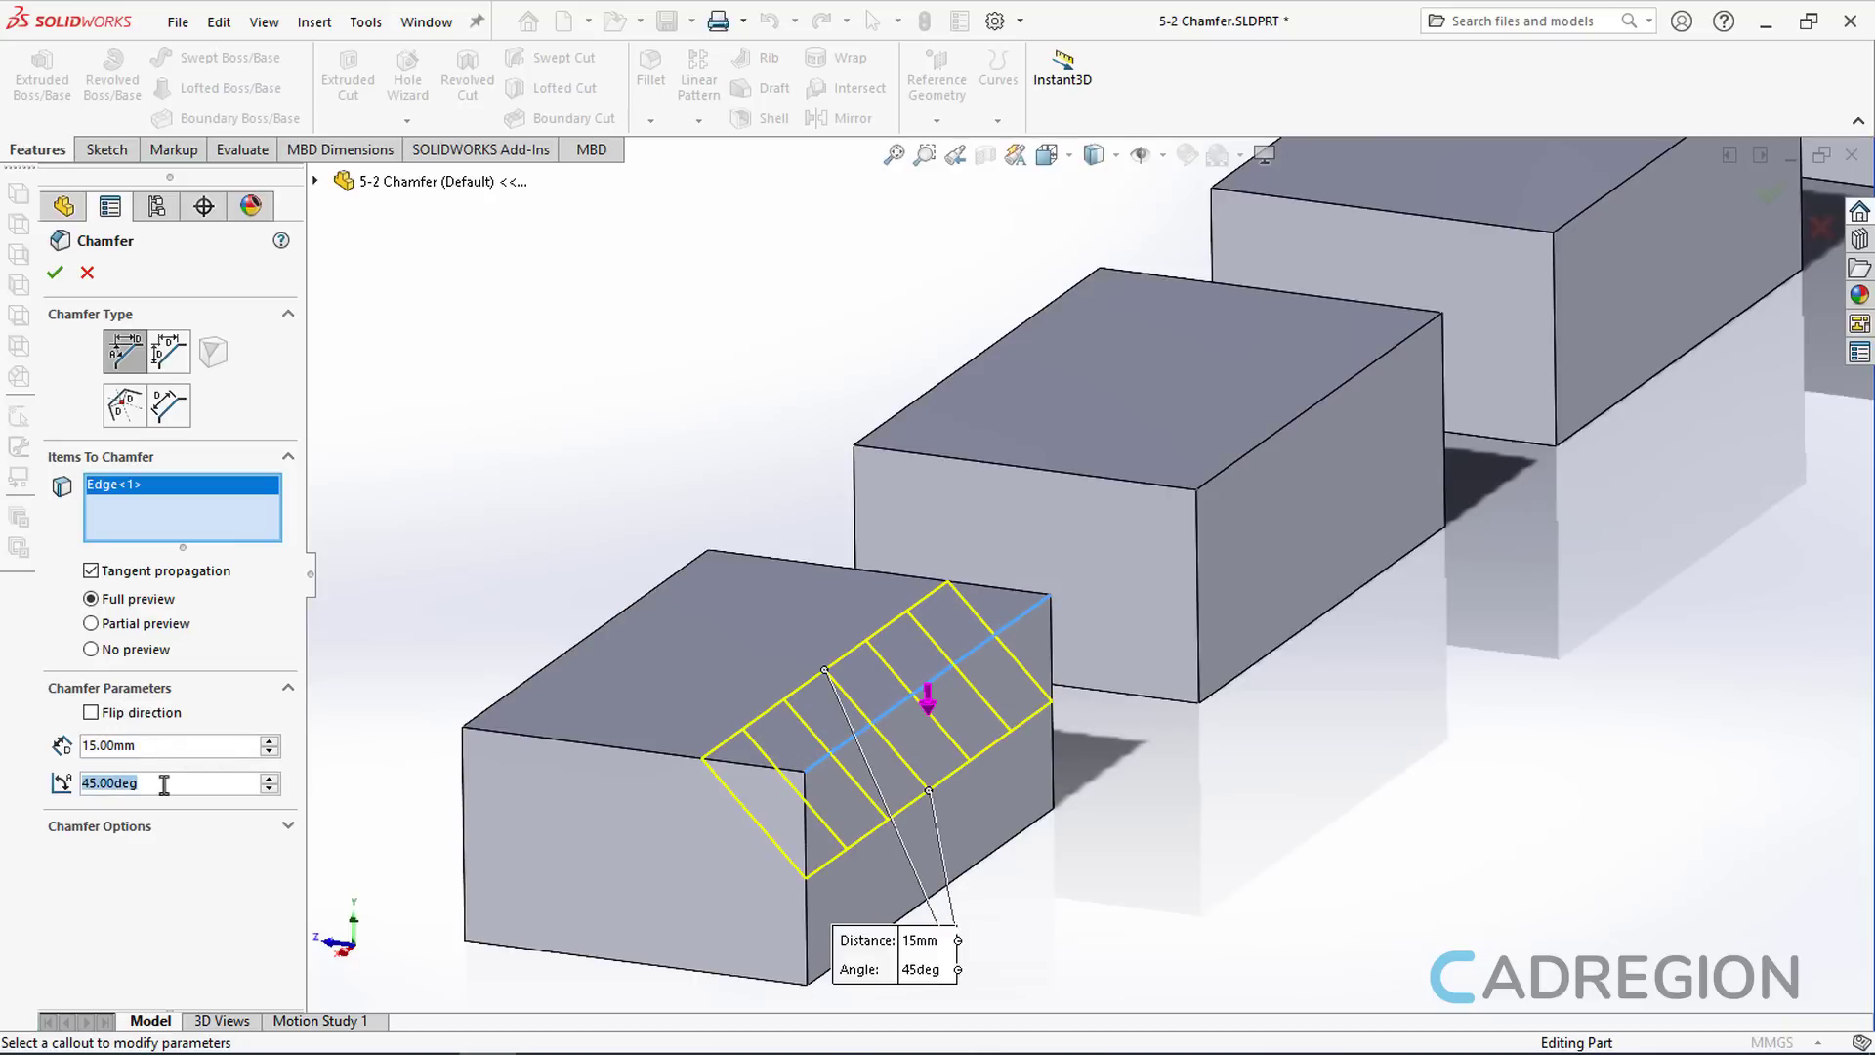
text(30)
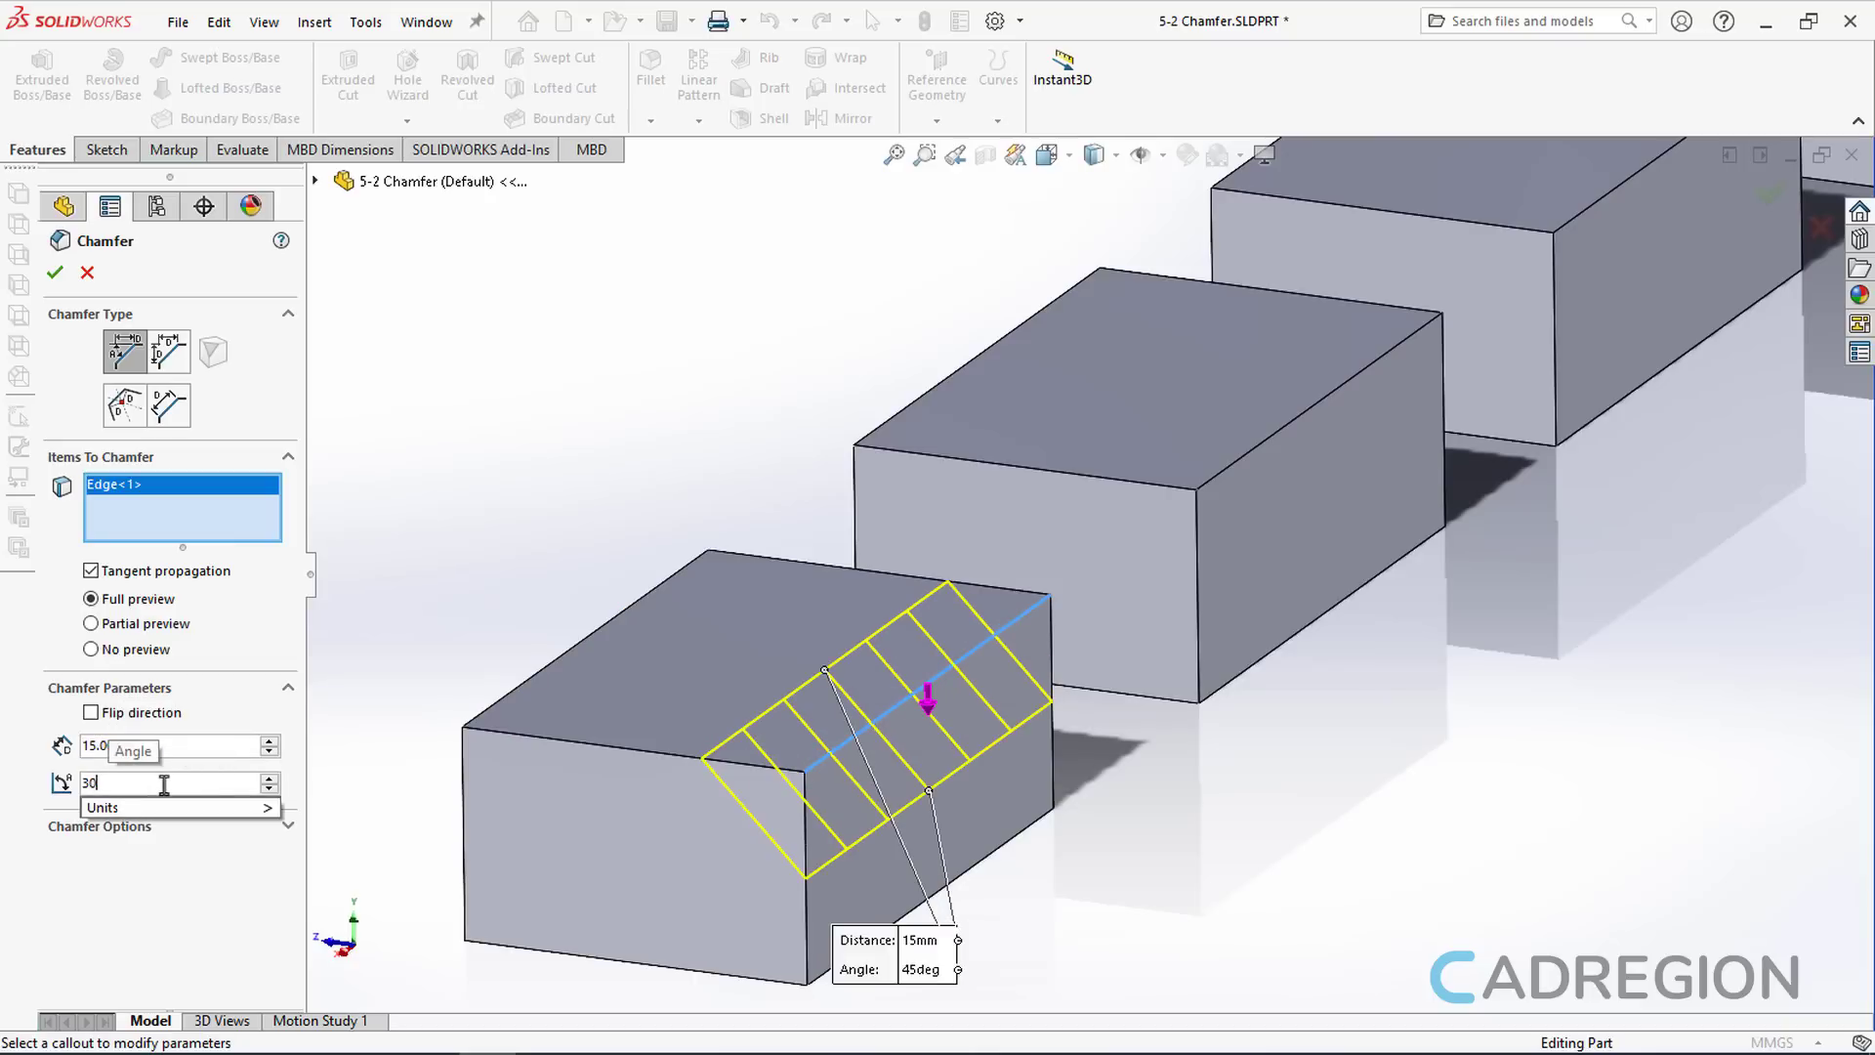
key(Return)
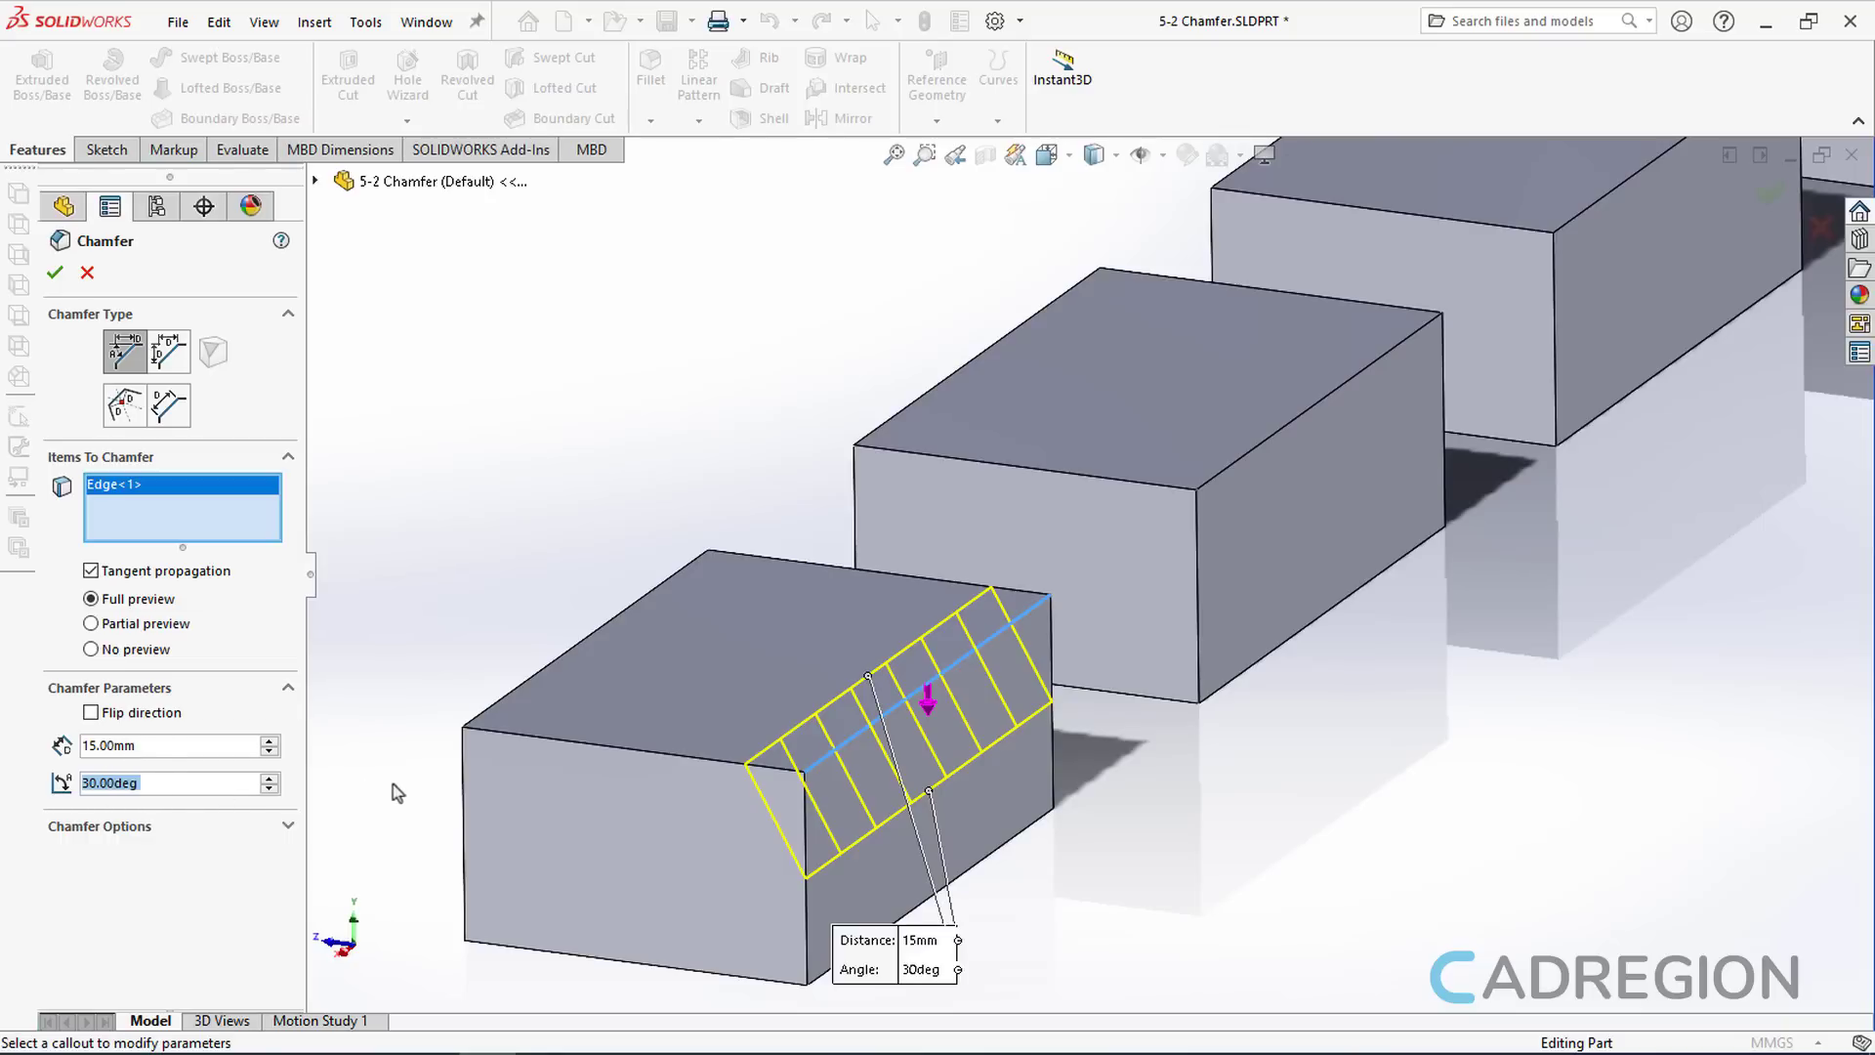
Flip the chamfer direction so the 15 mm distance is measured along the block's top face
middle_drag(389, 783, 430, 701)
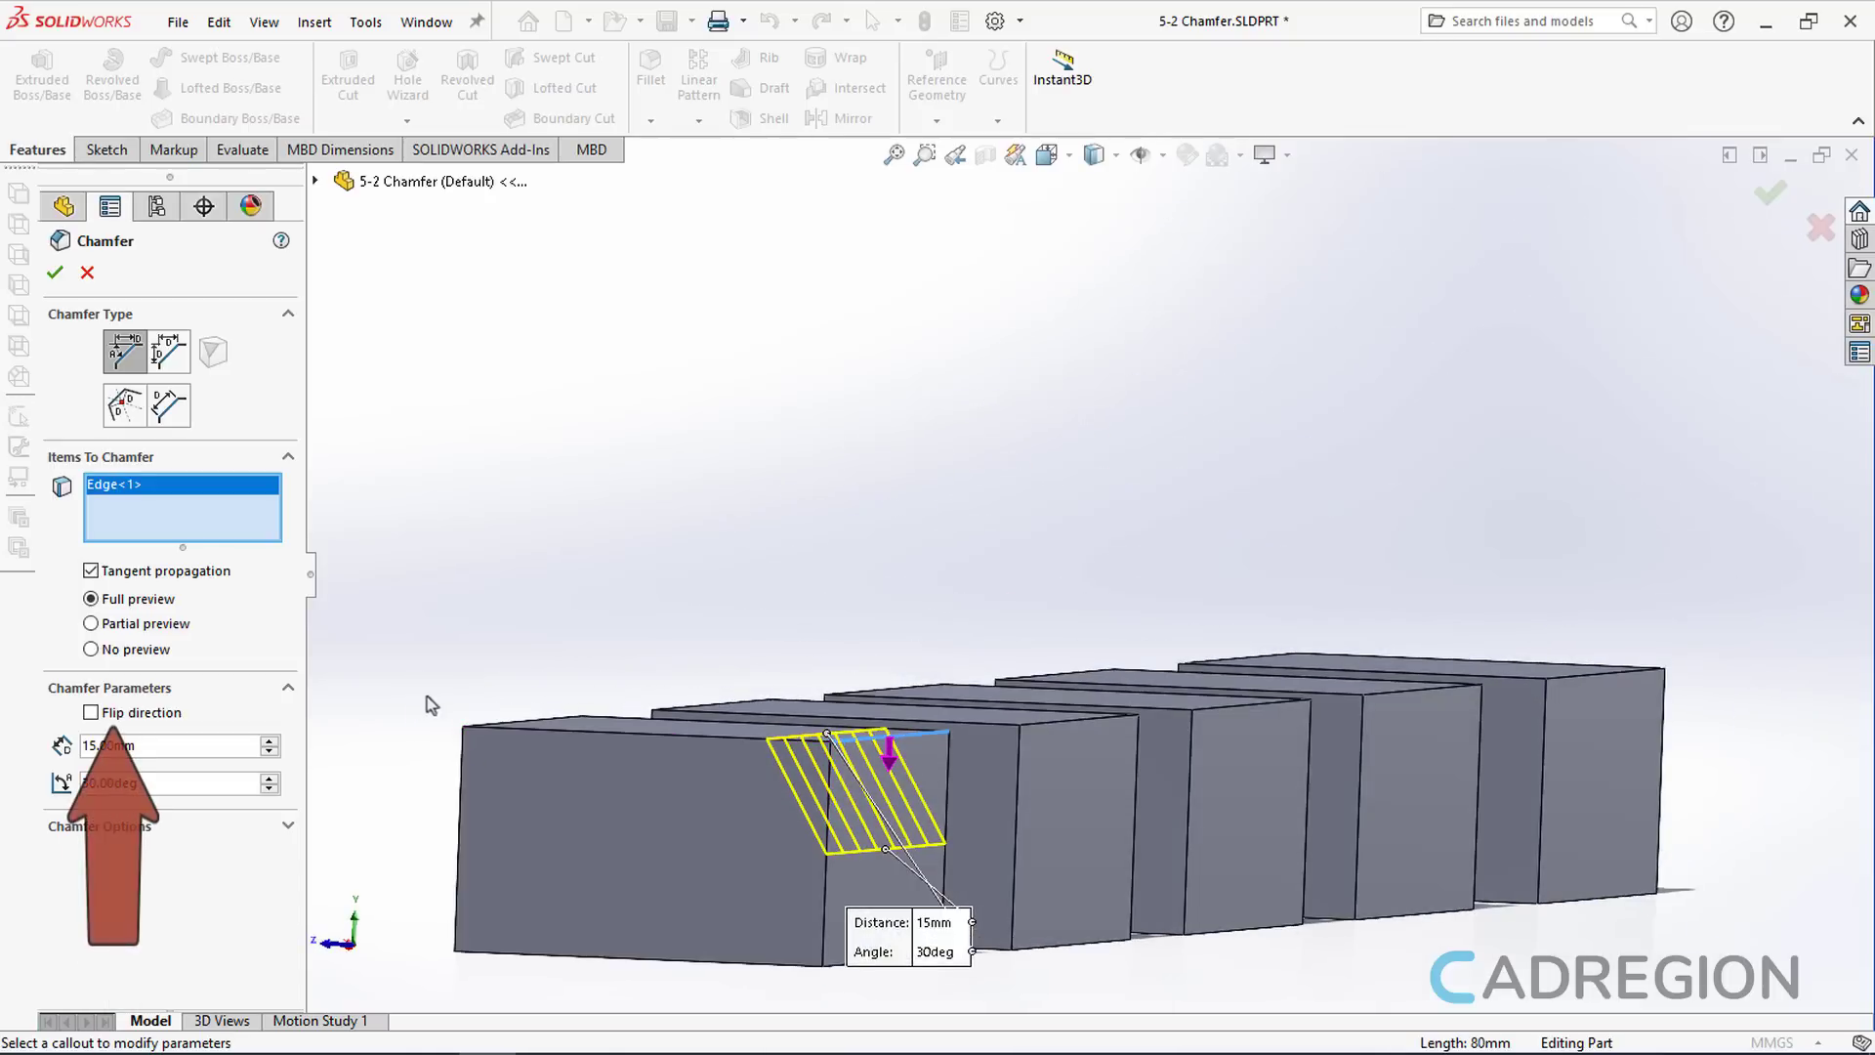
click(157, 716)
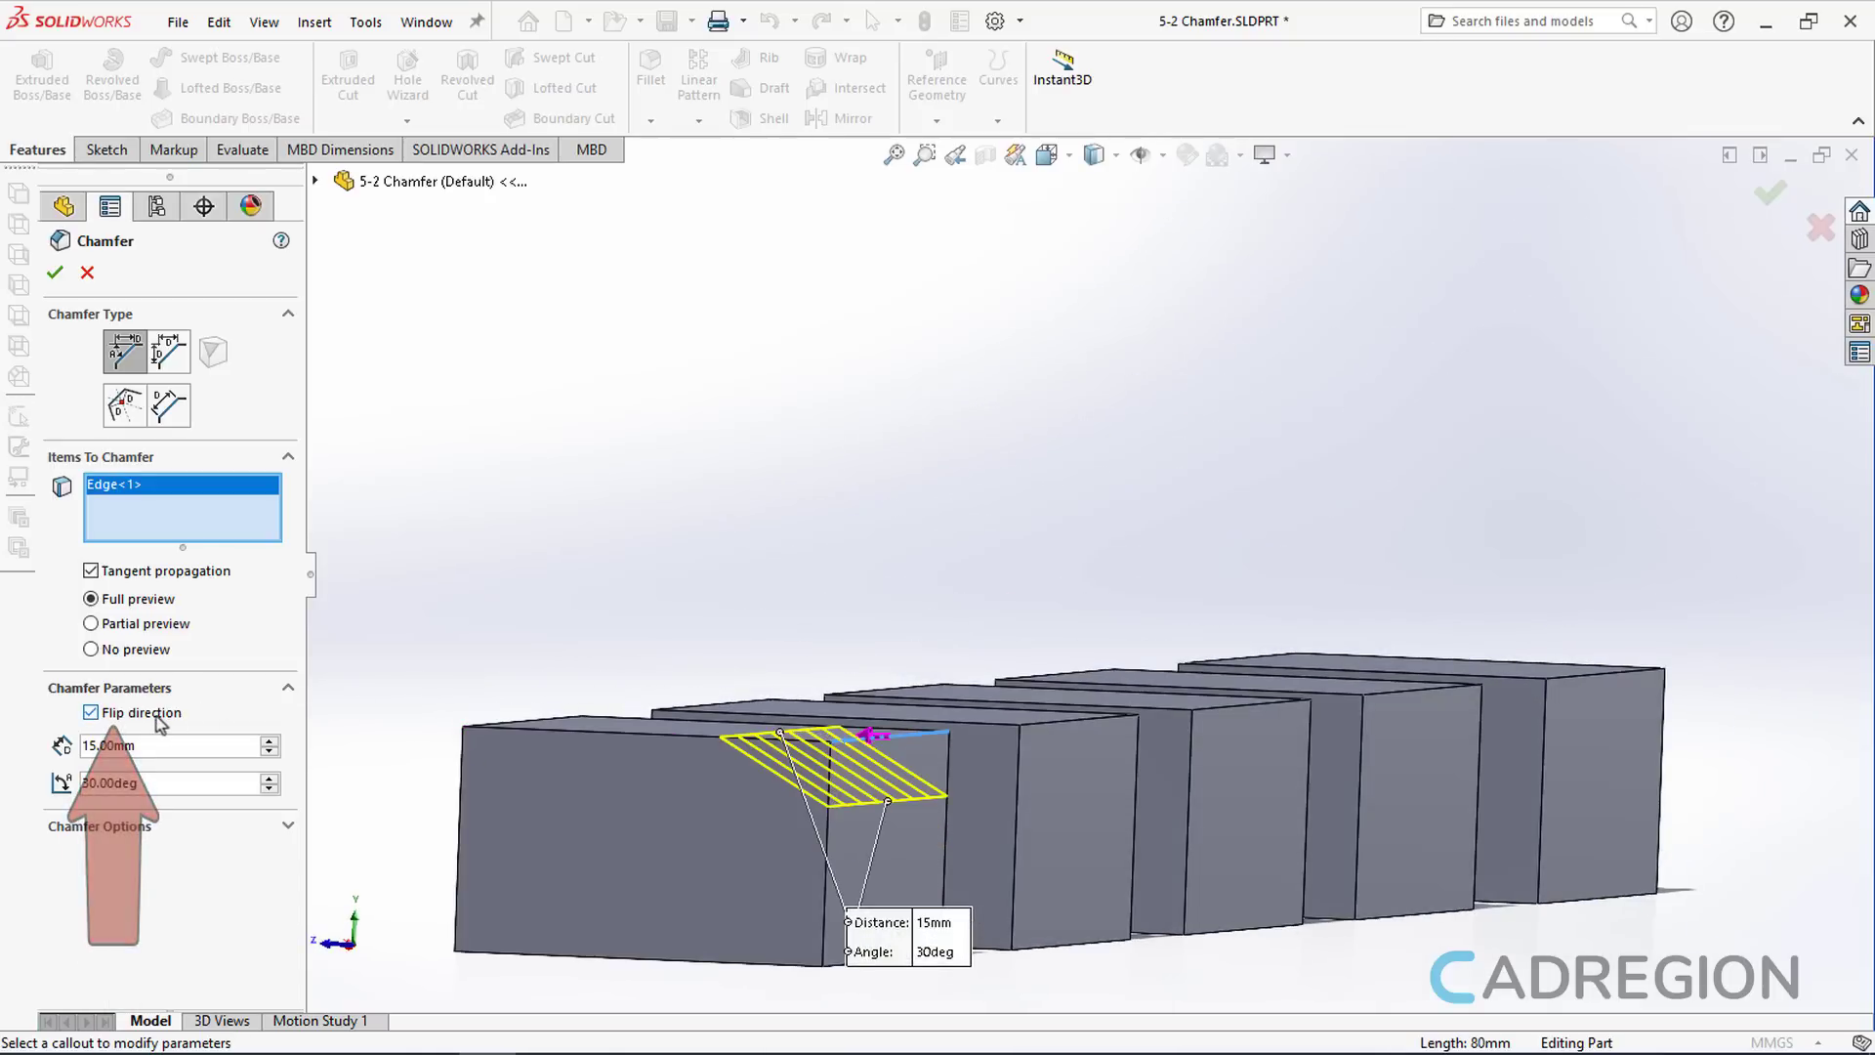
click(157, 718)
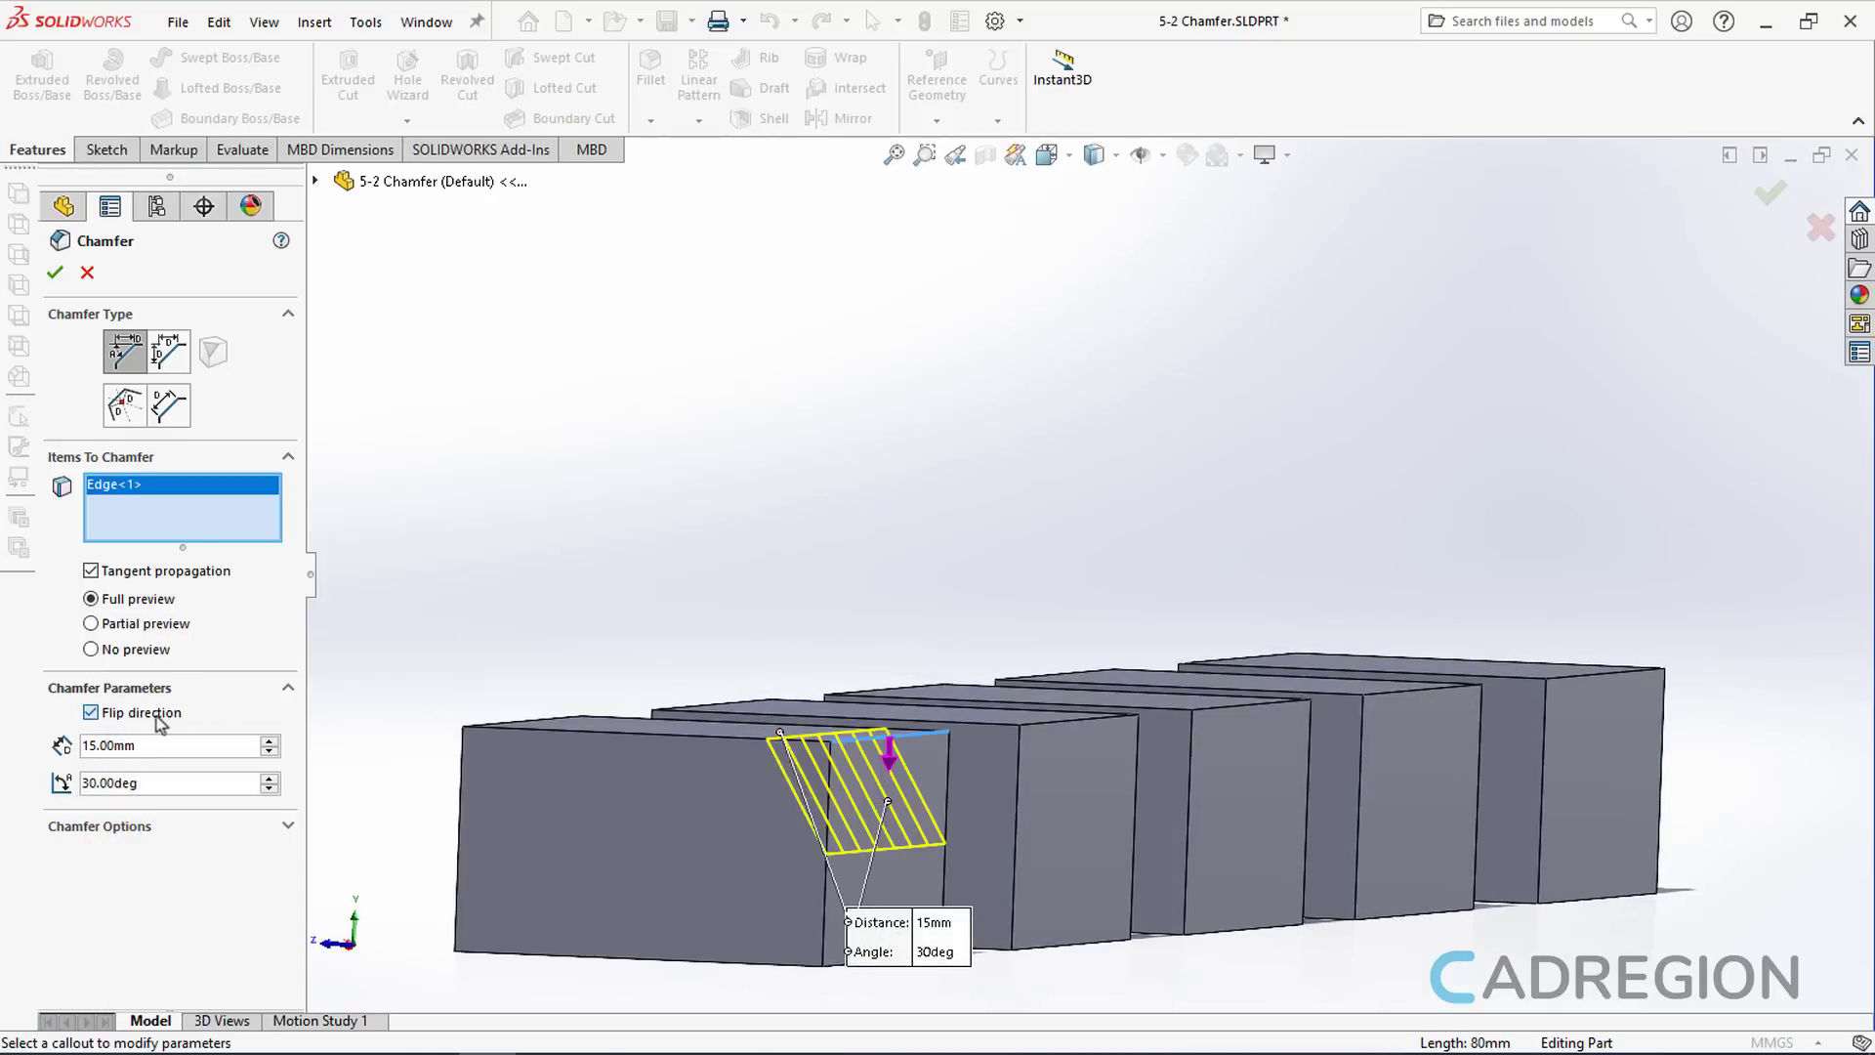
click(157, 717)
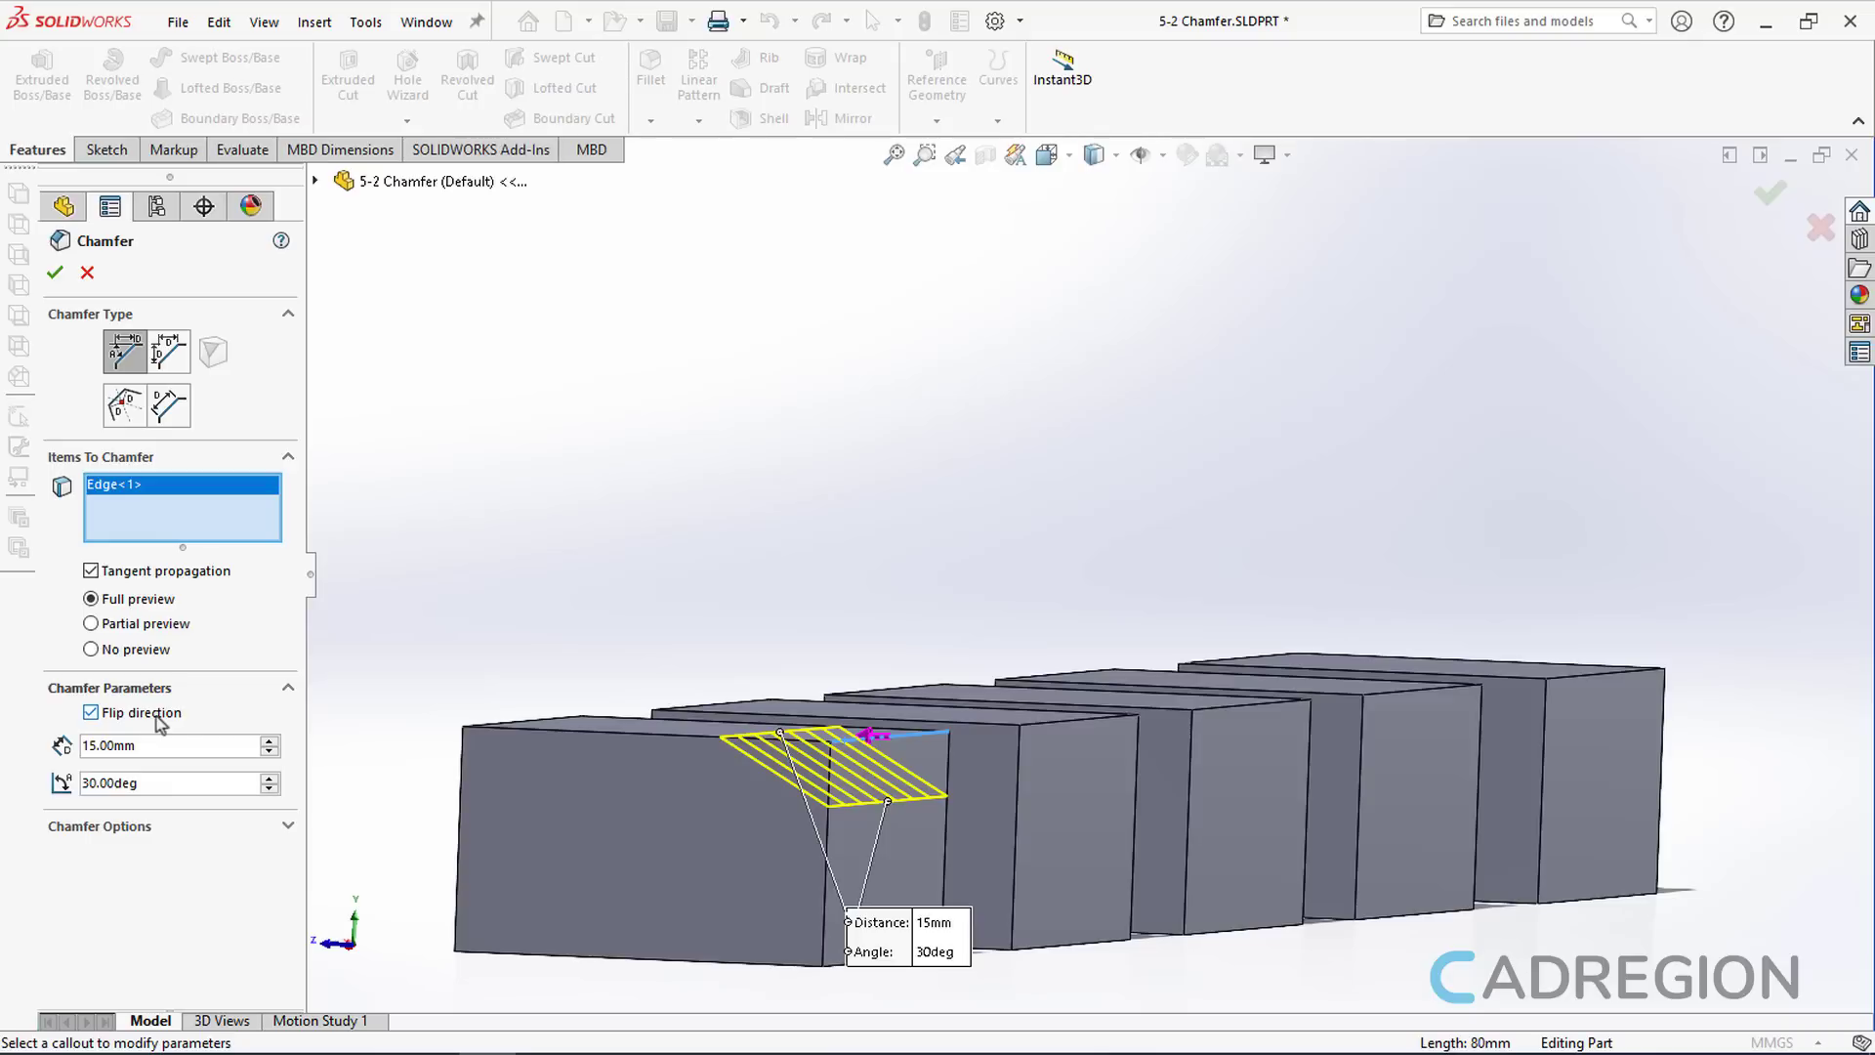
middle_drag(556, 651, 703, 494)
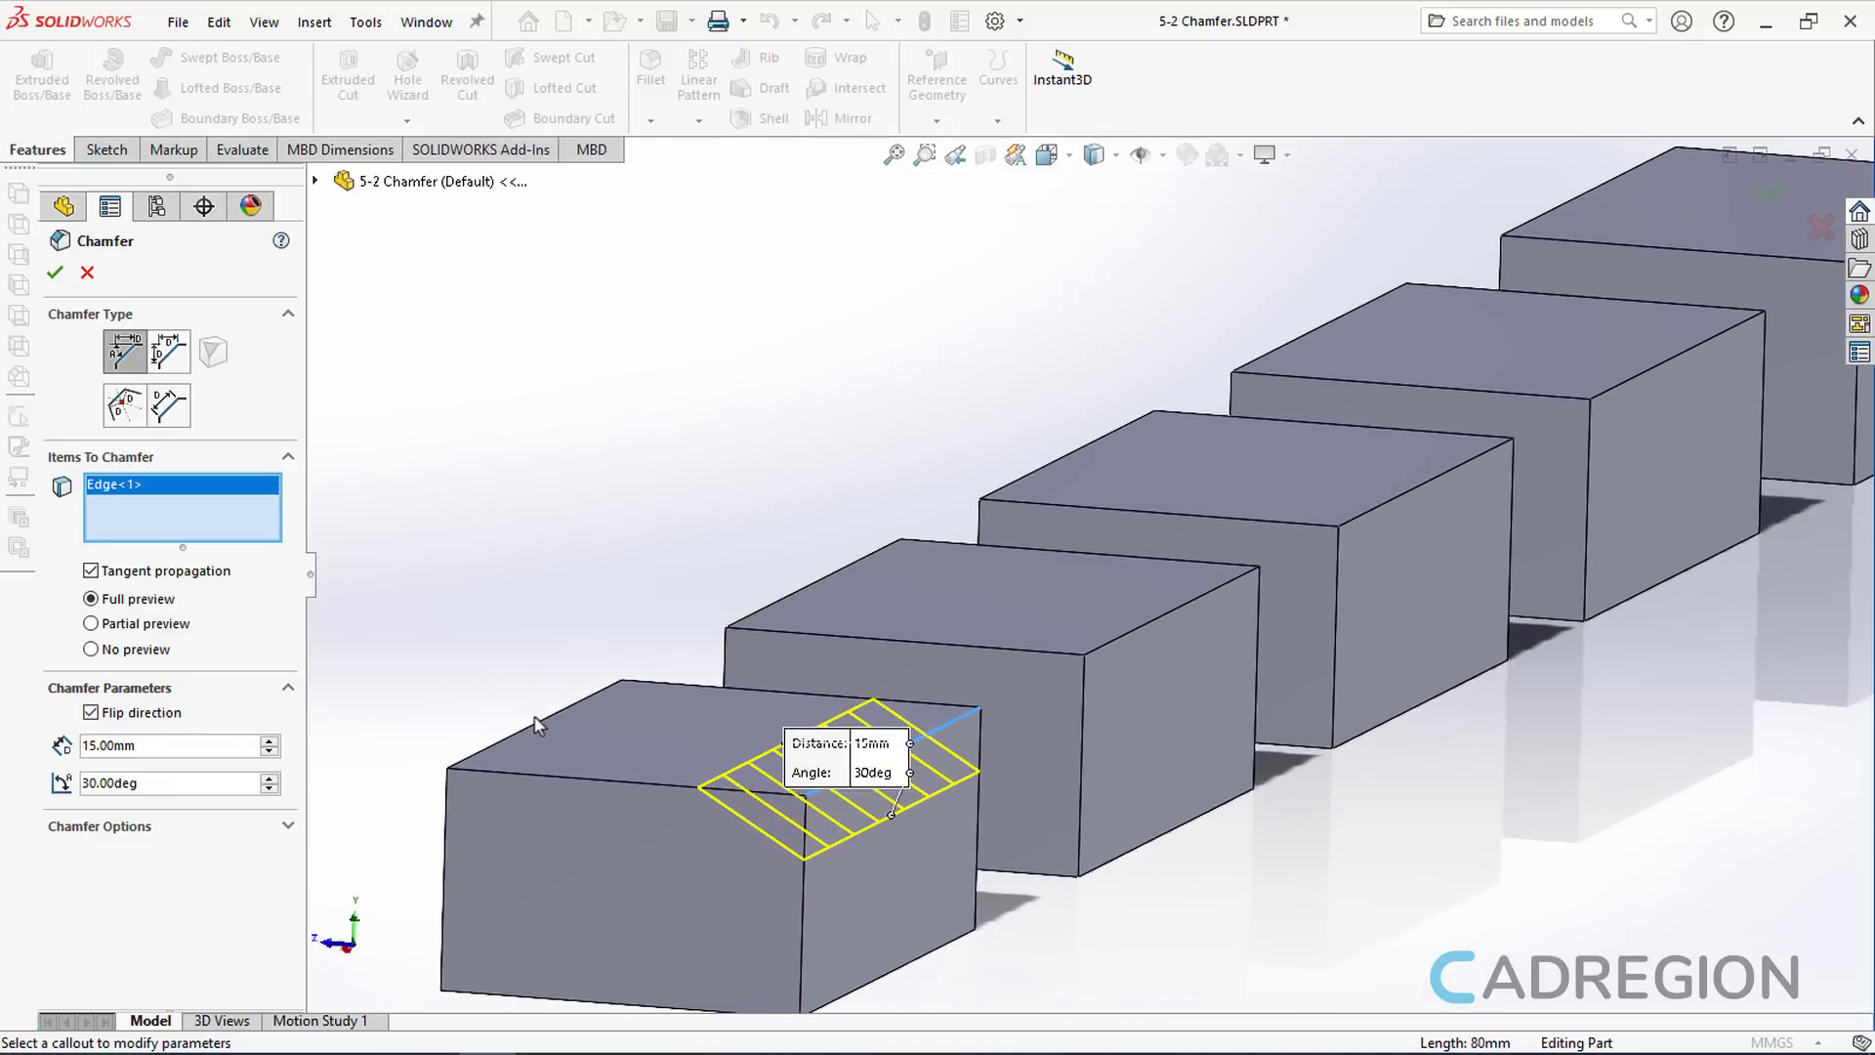
Try adding the opposite long top edge and the block's front face to the chamfer selection, and remove both
click(535, 724)
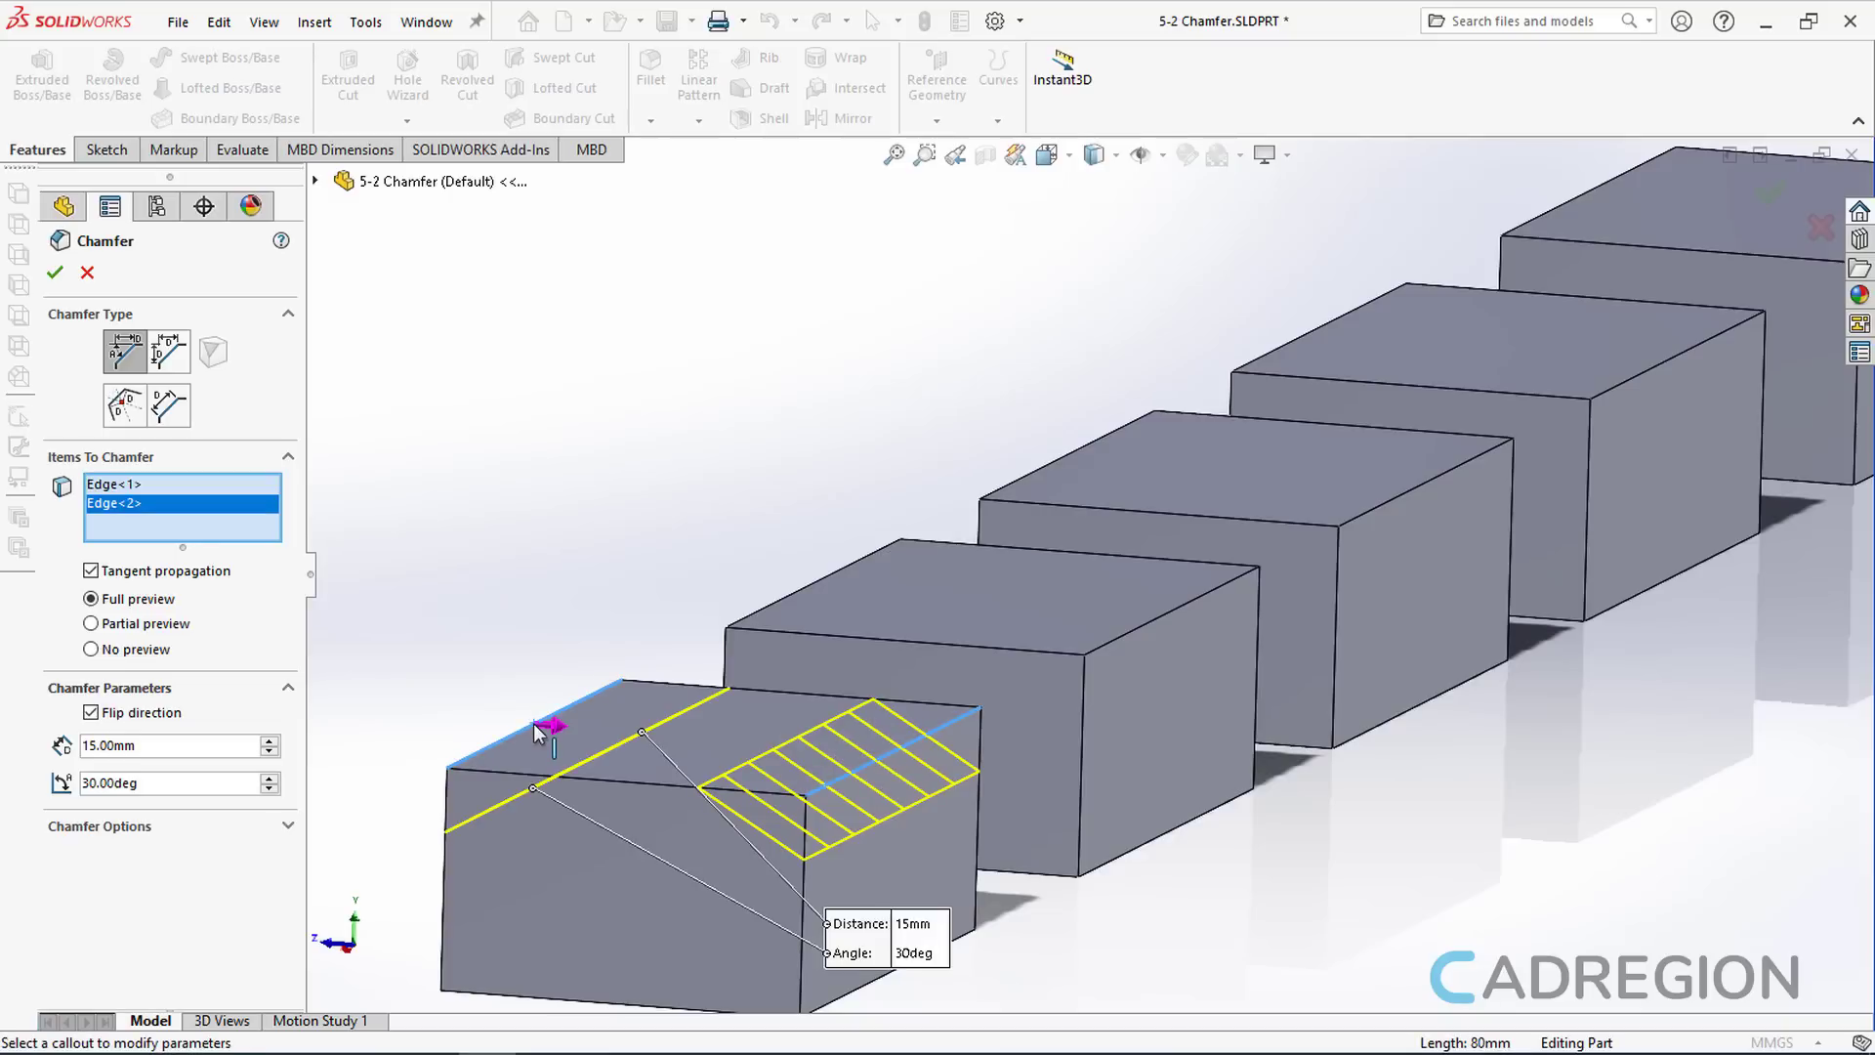
click(596, 805)
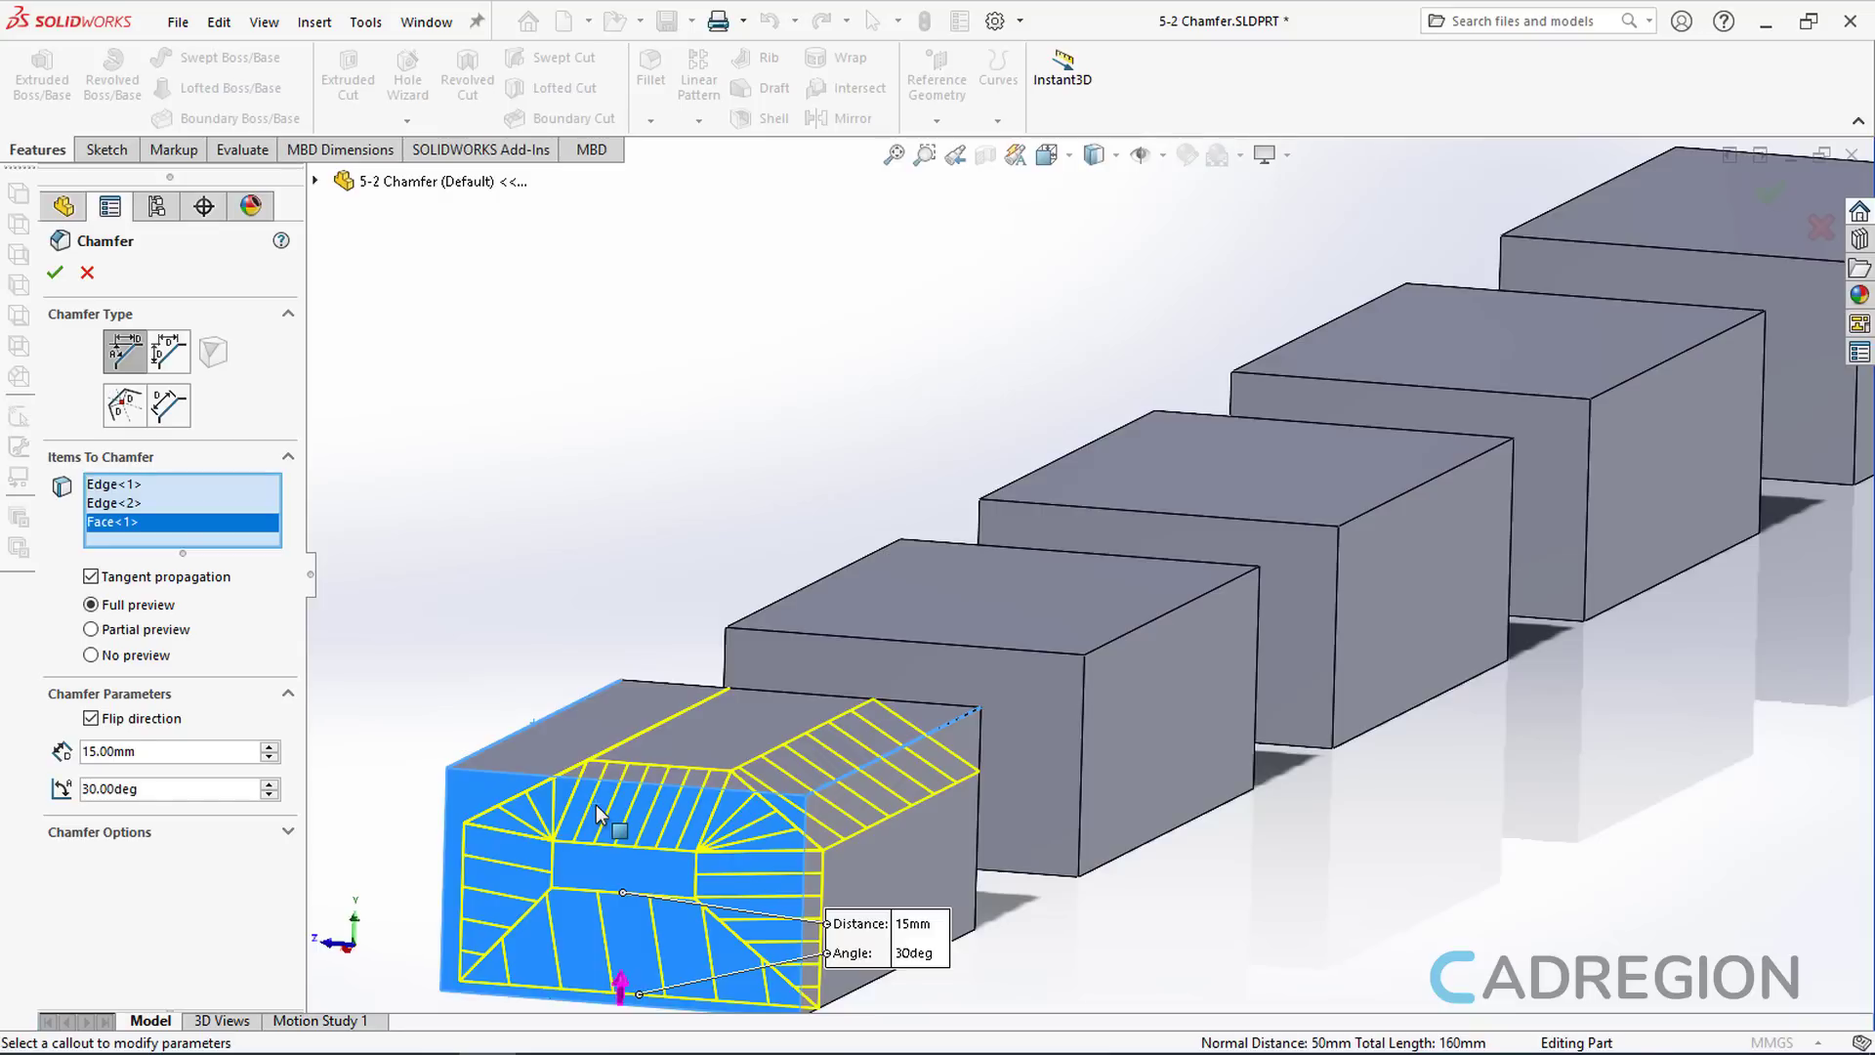
click(129, 524)
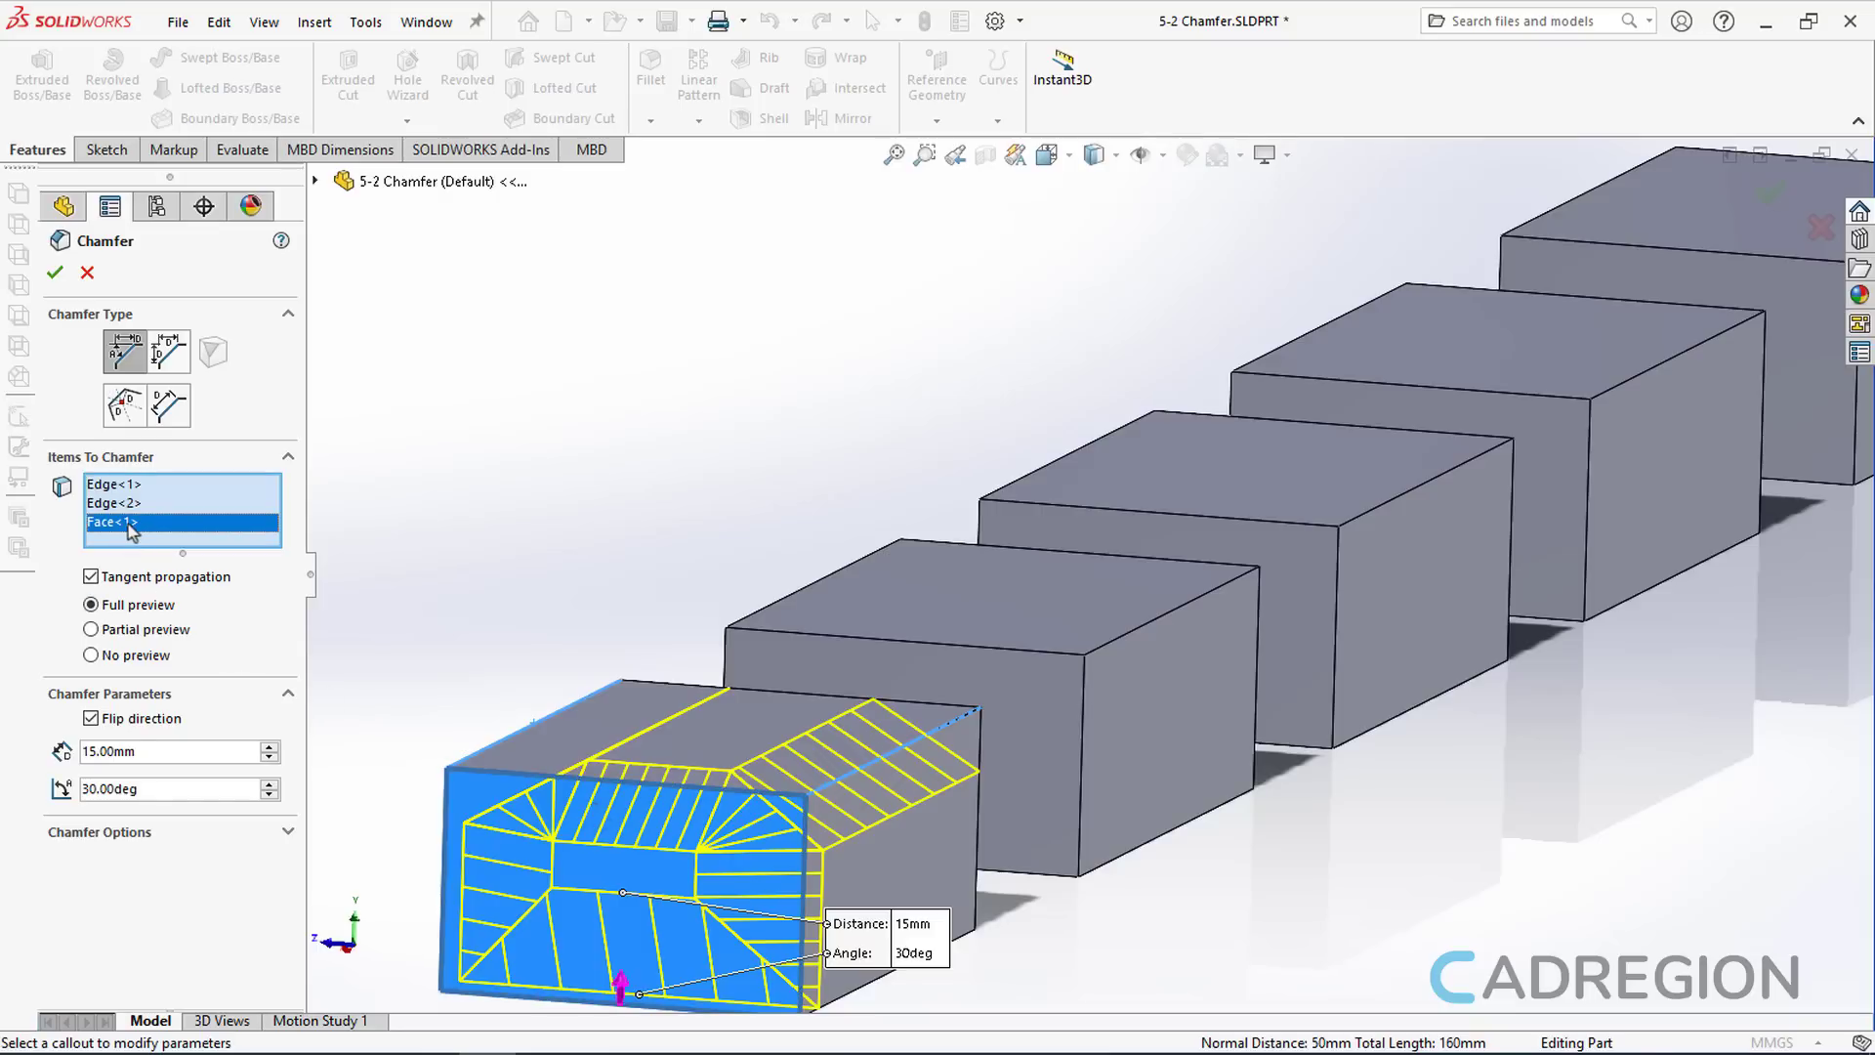
key(Delete)
click(115, 504)
key(Delete)
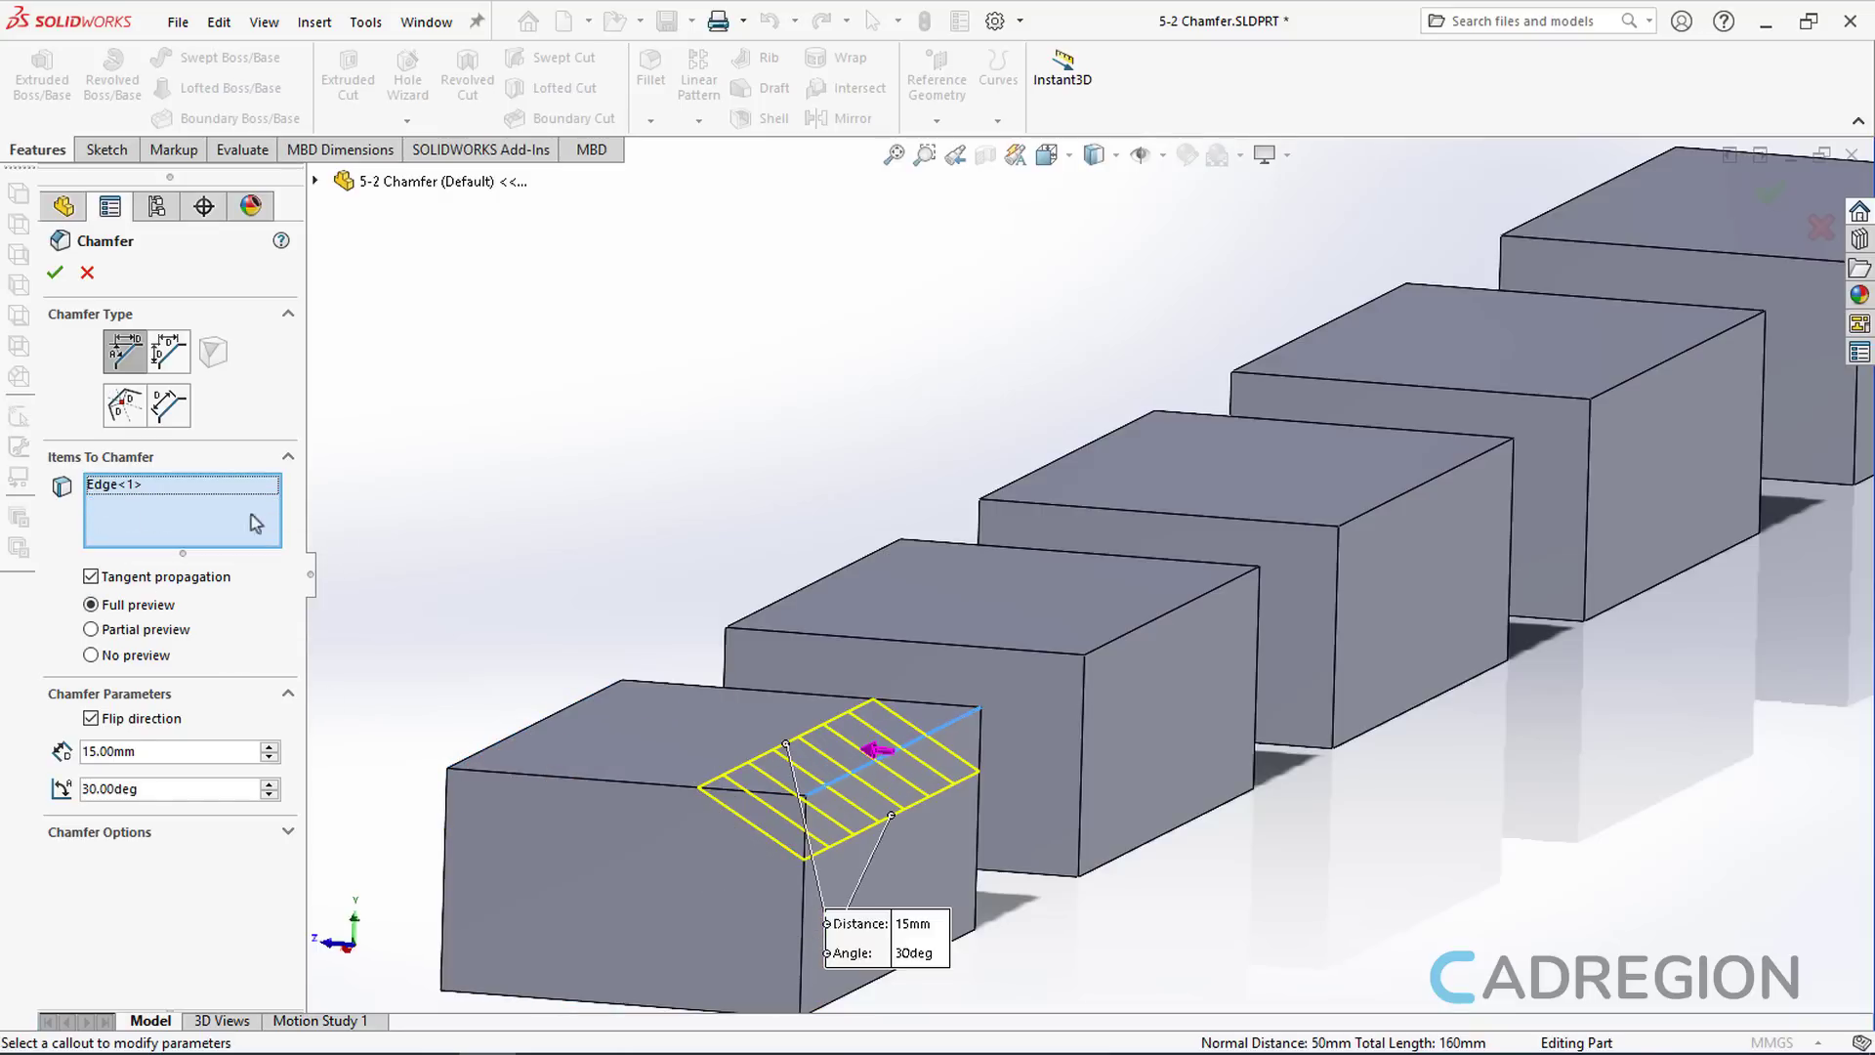
Accept the chamfer on the nearest block's single selected edge
click(55, 273)
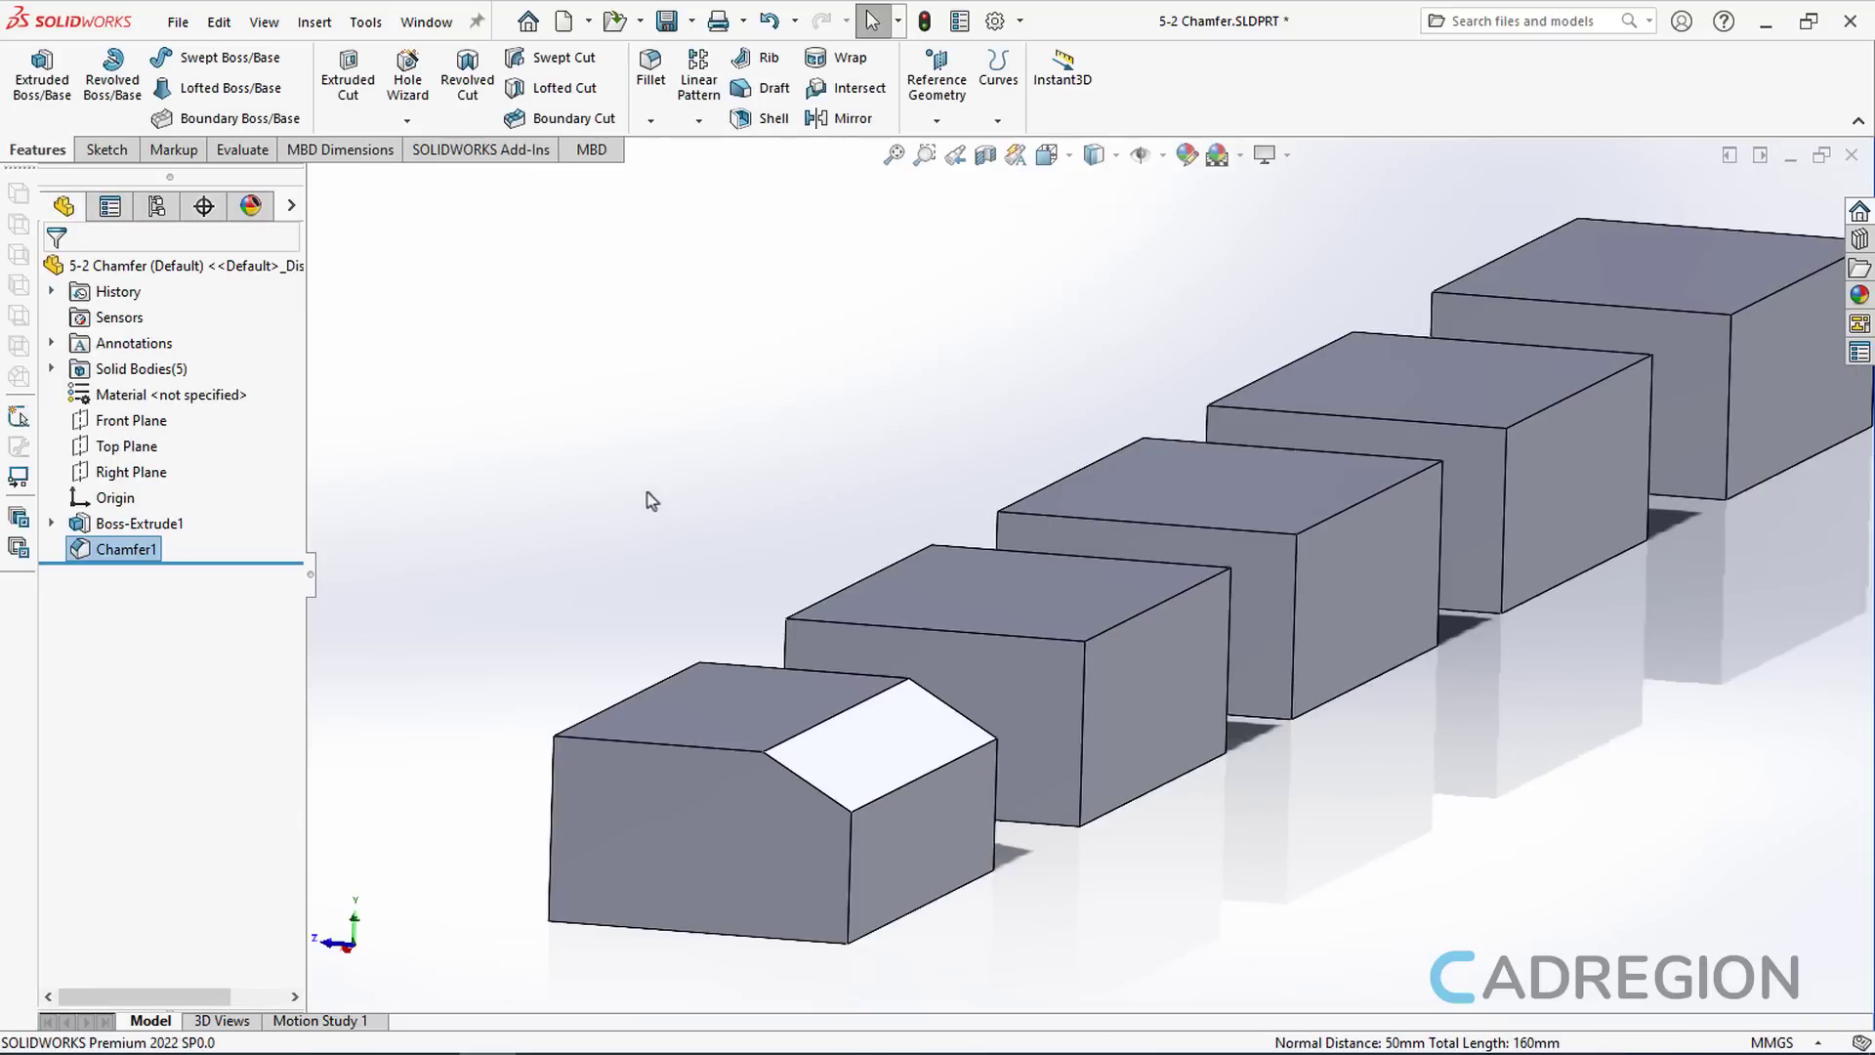
Start a Distance Distance chamfer on the right-hand long top edge of the second block
scroll(648, 502, up, 3)
scroll(1074, 605, down, 3)
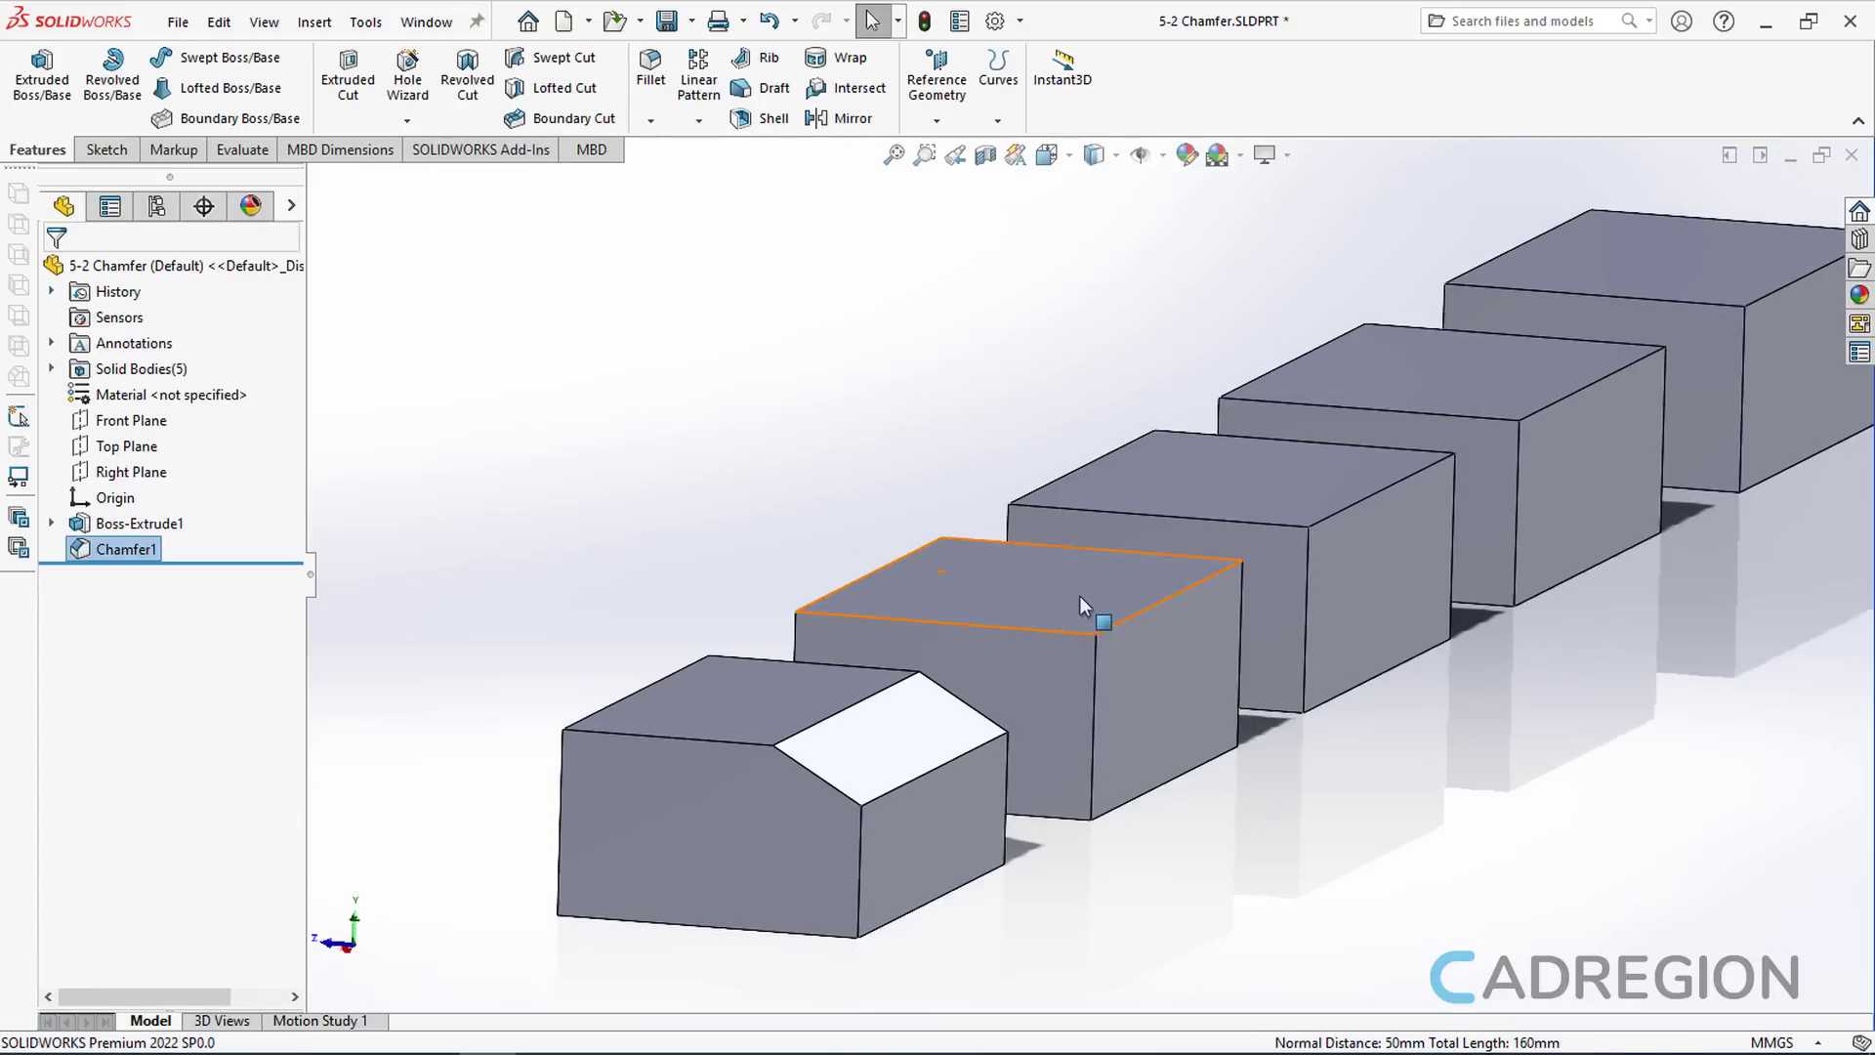
scroll(1037, 625, up, 1)
scroll(1050, 600, down, 2)
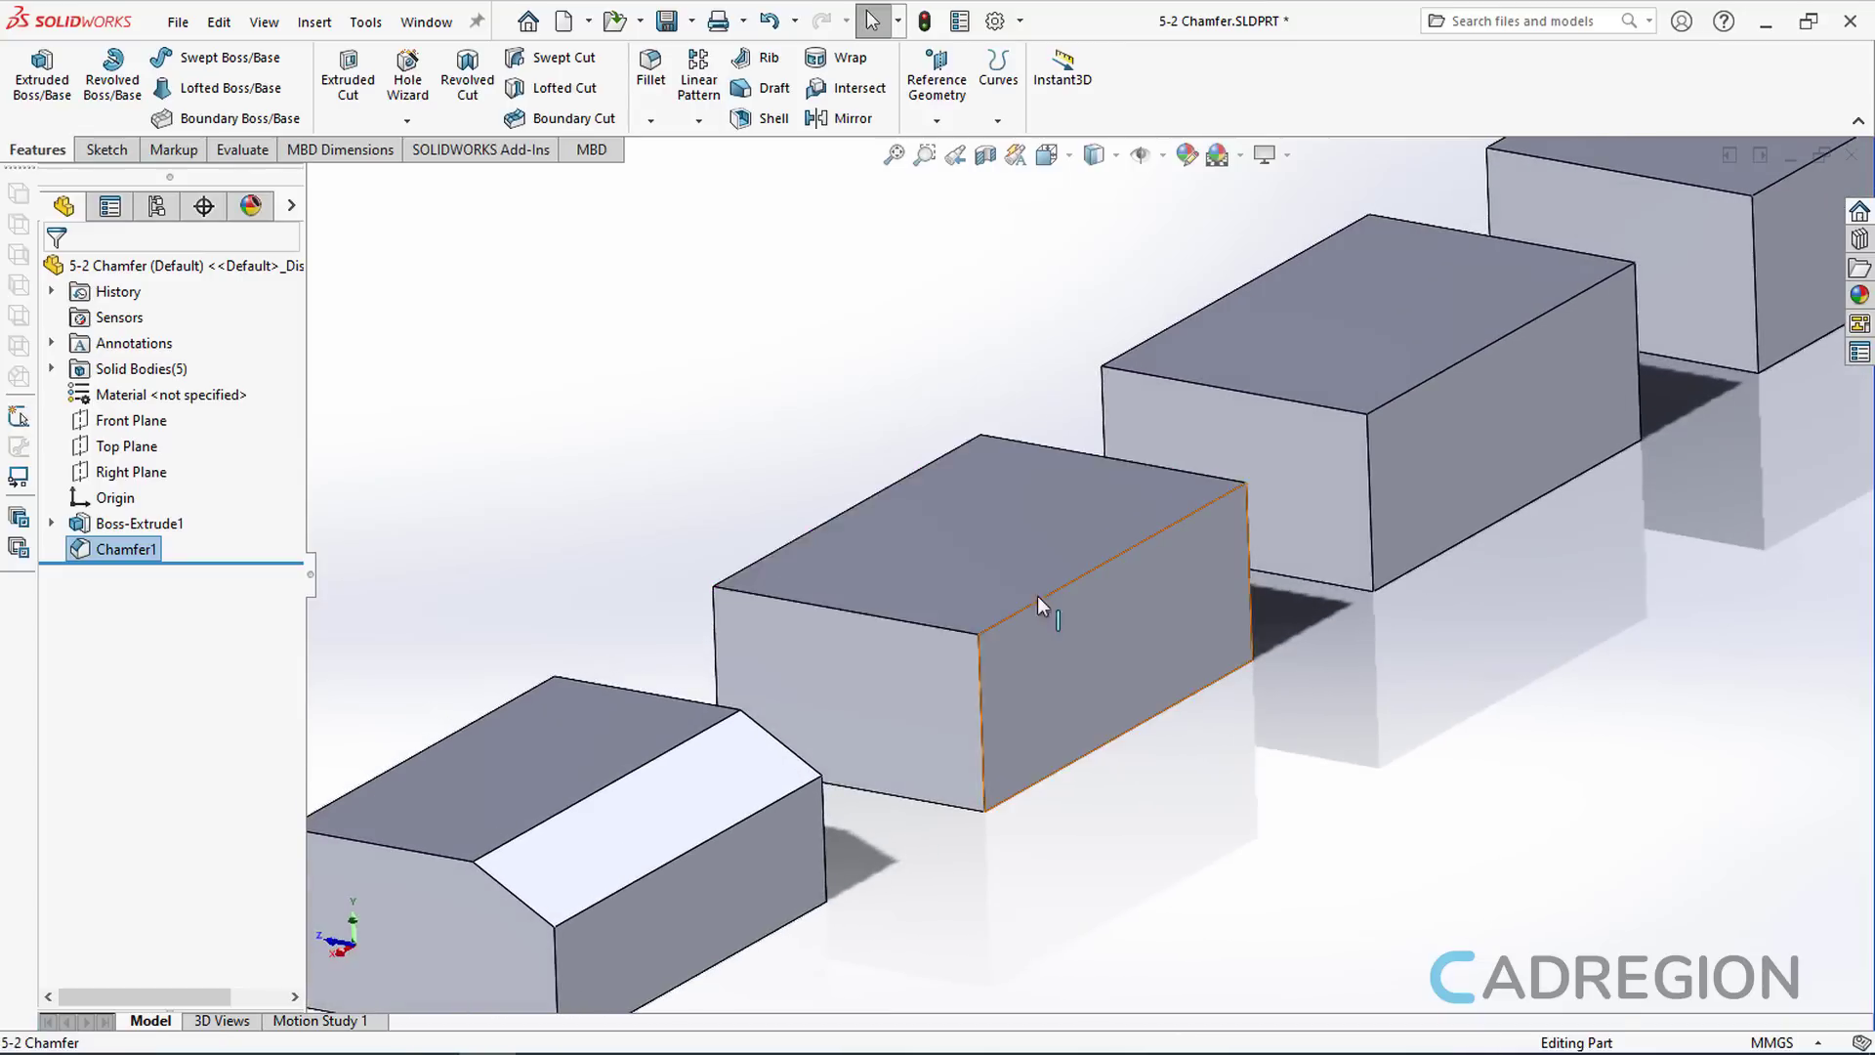
click(650, 119)
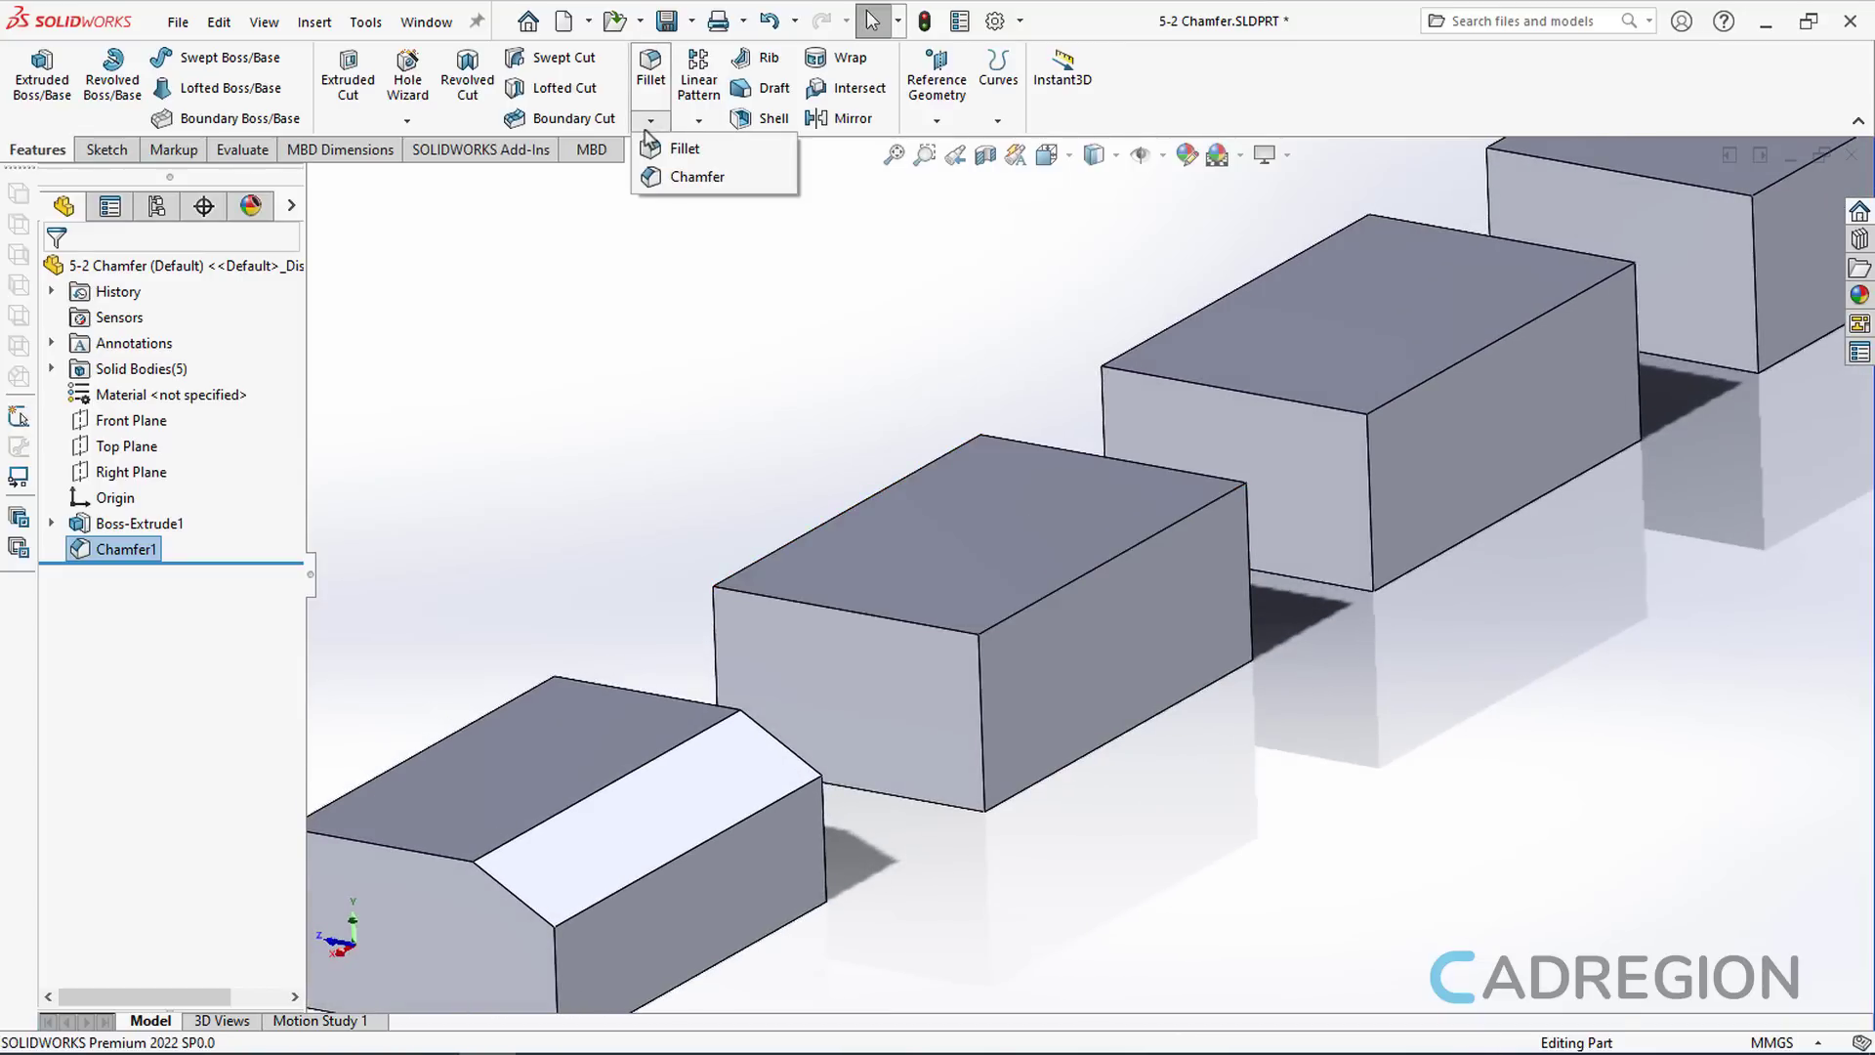
click(666, 178)
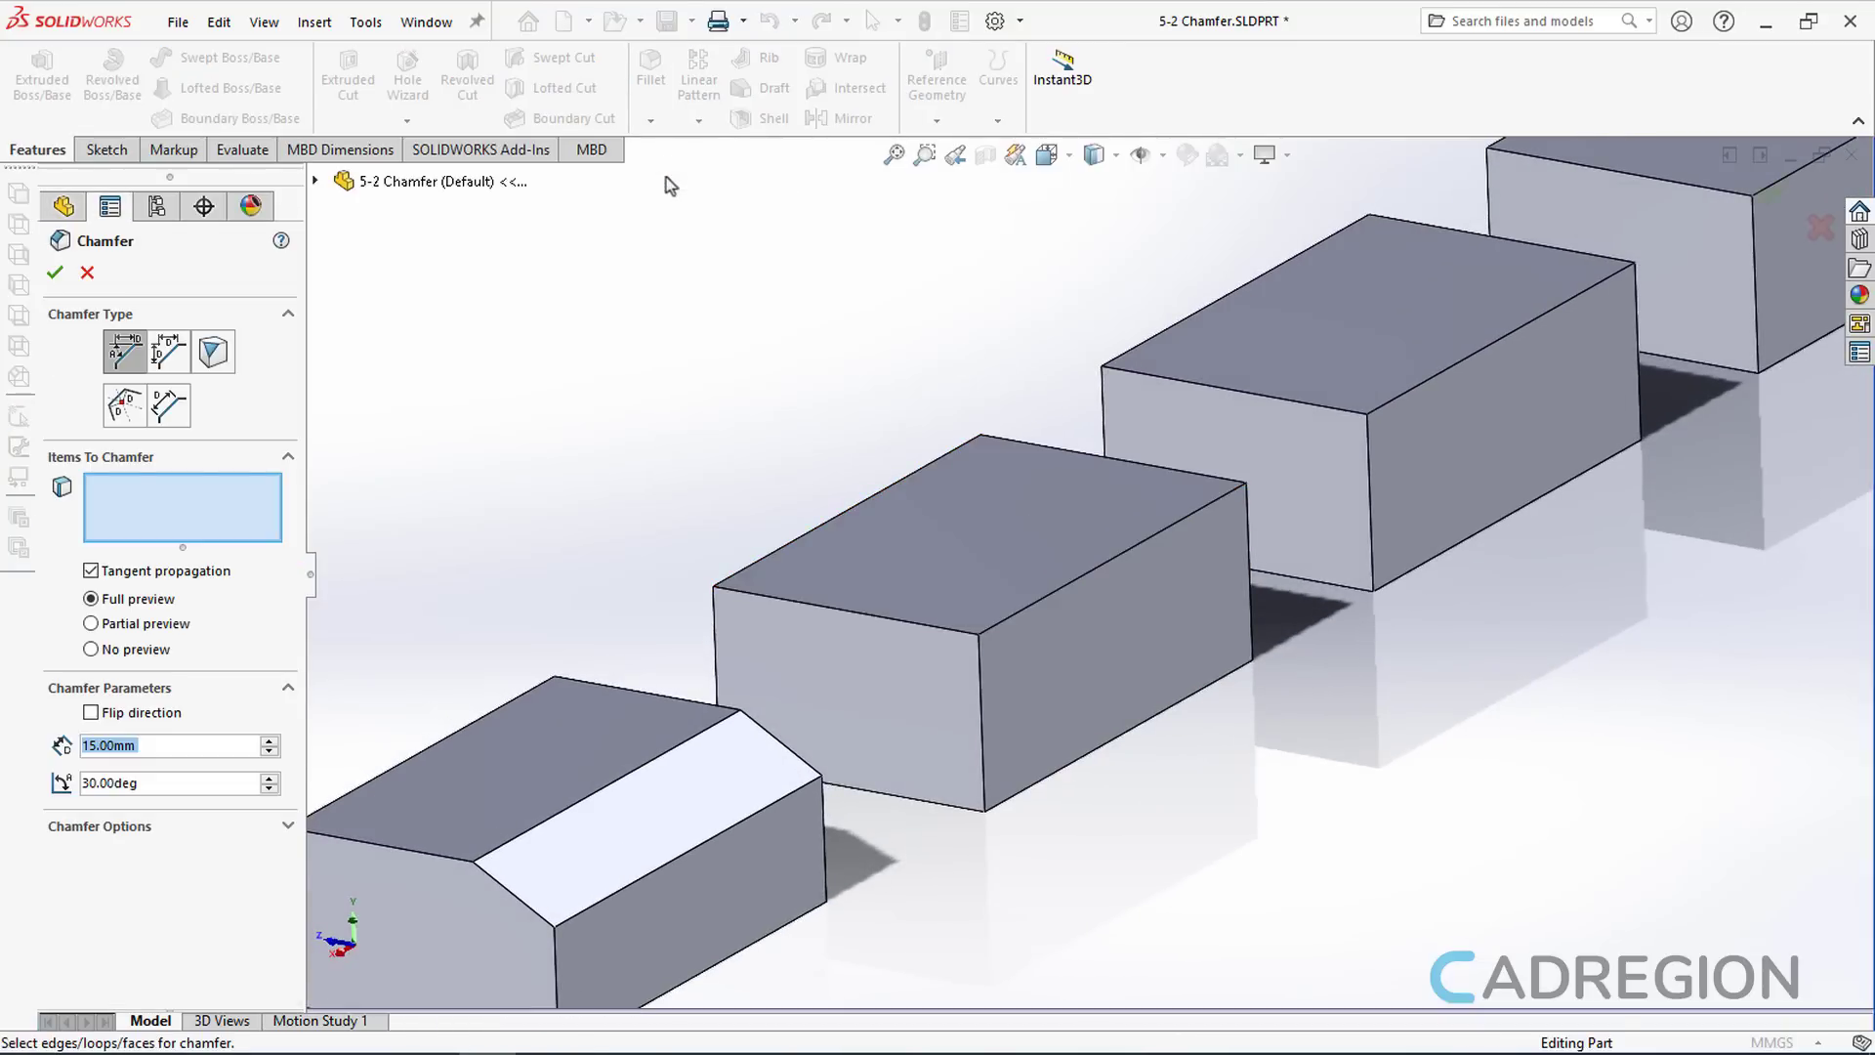
click(170, 352)
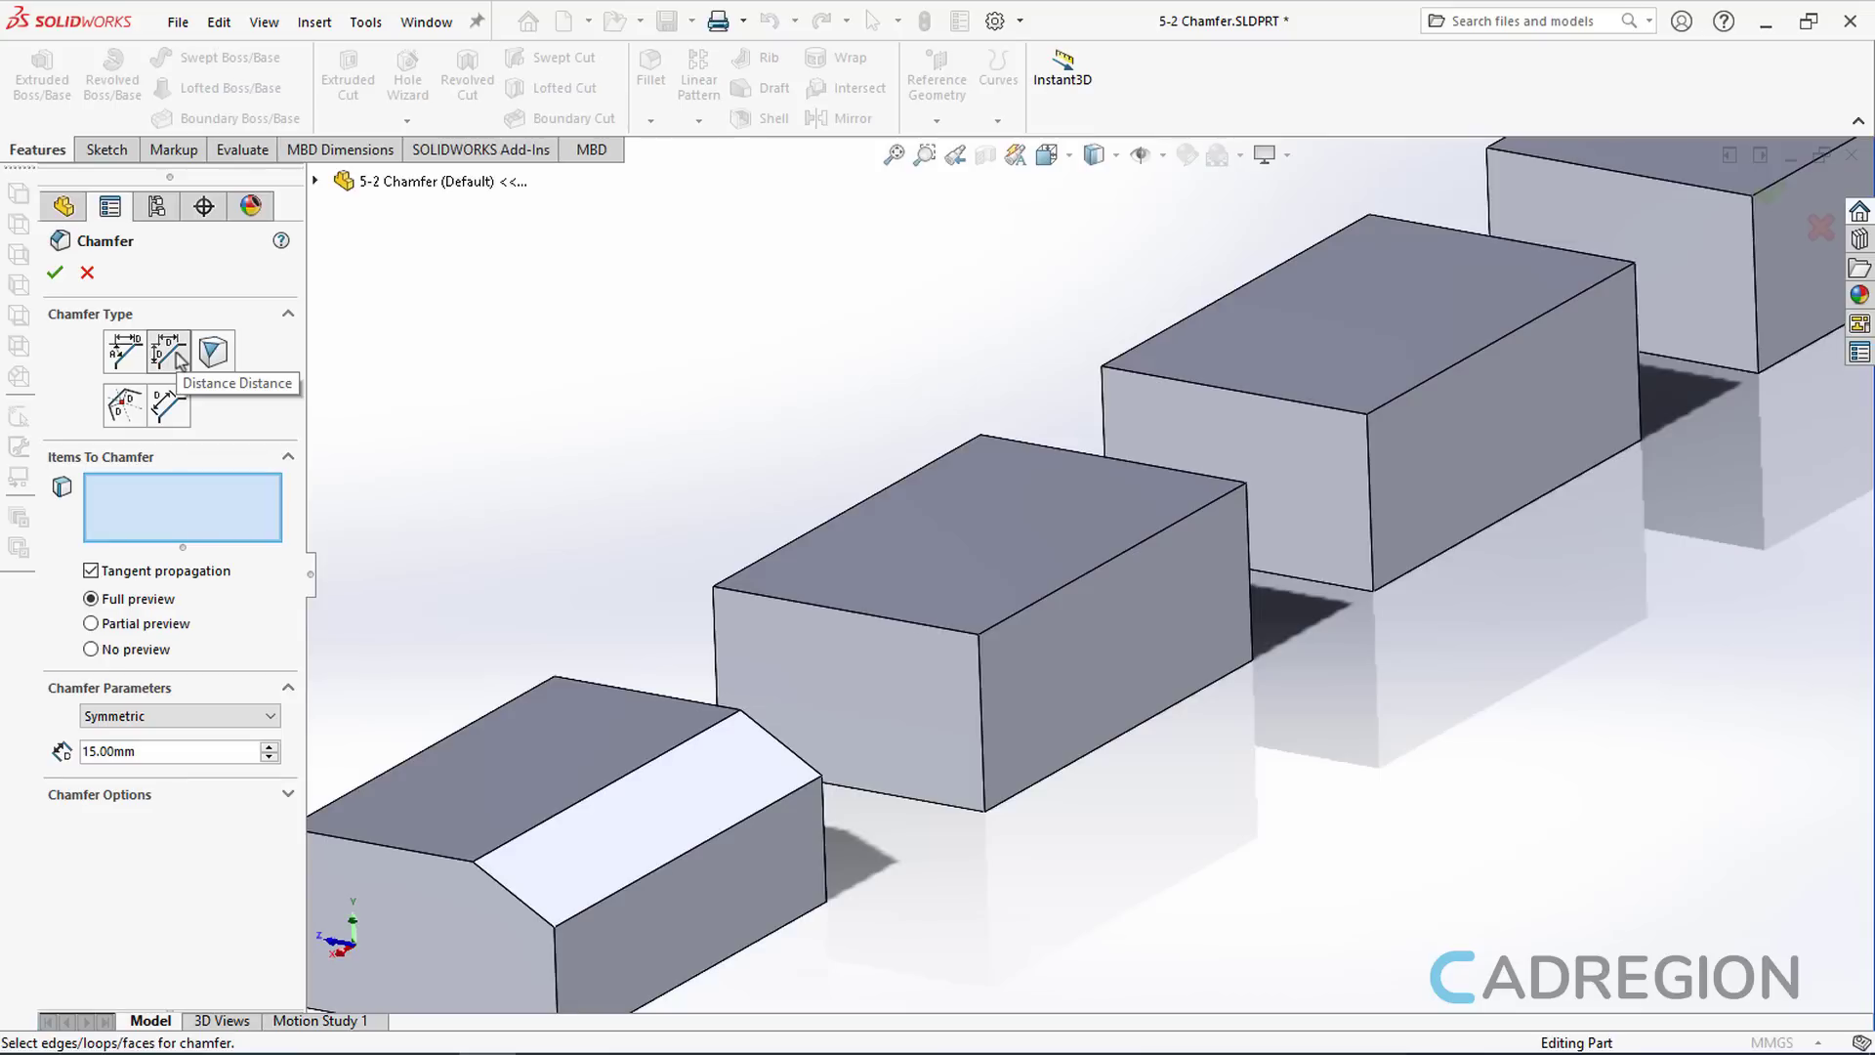
click(180, 360)
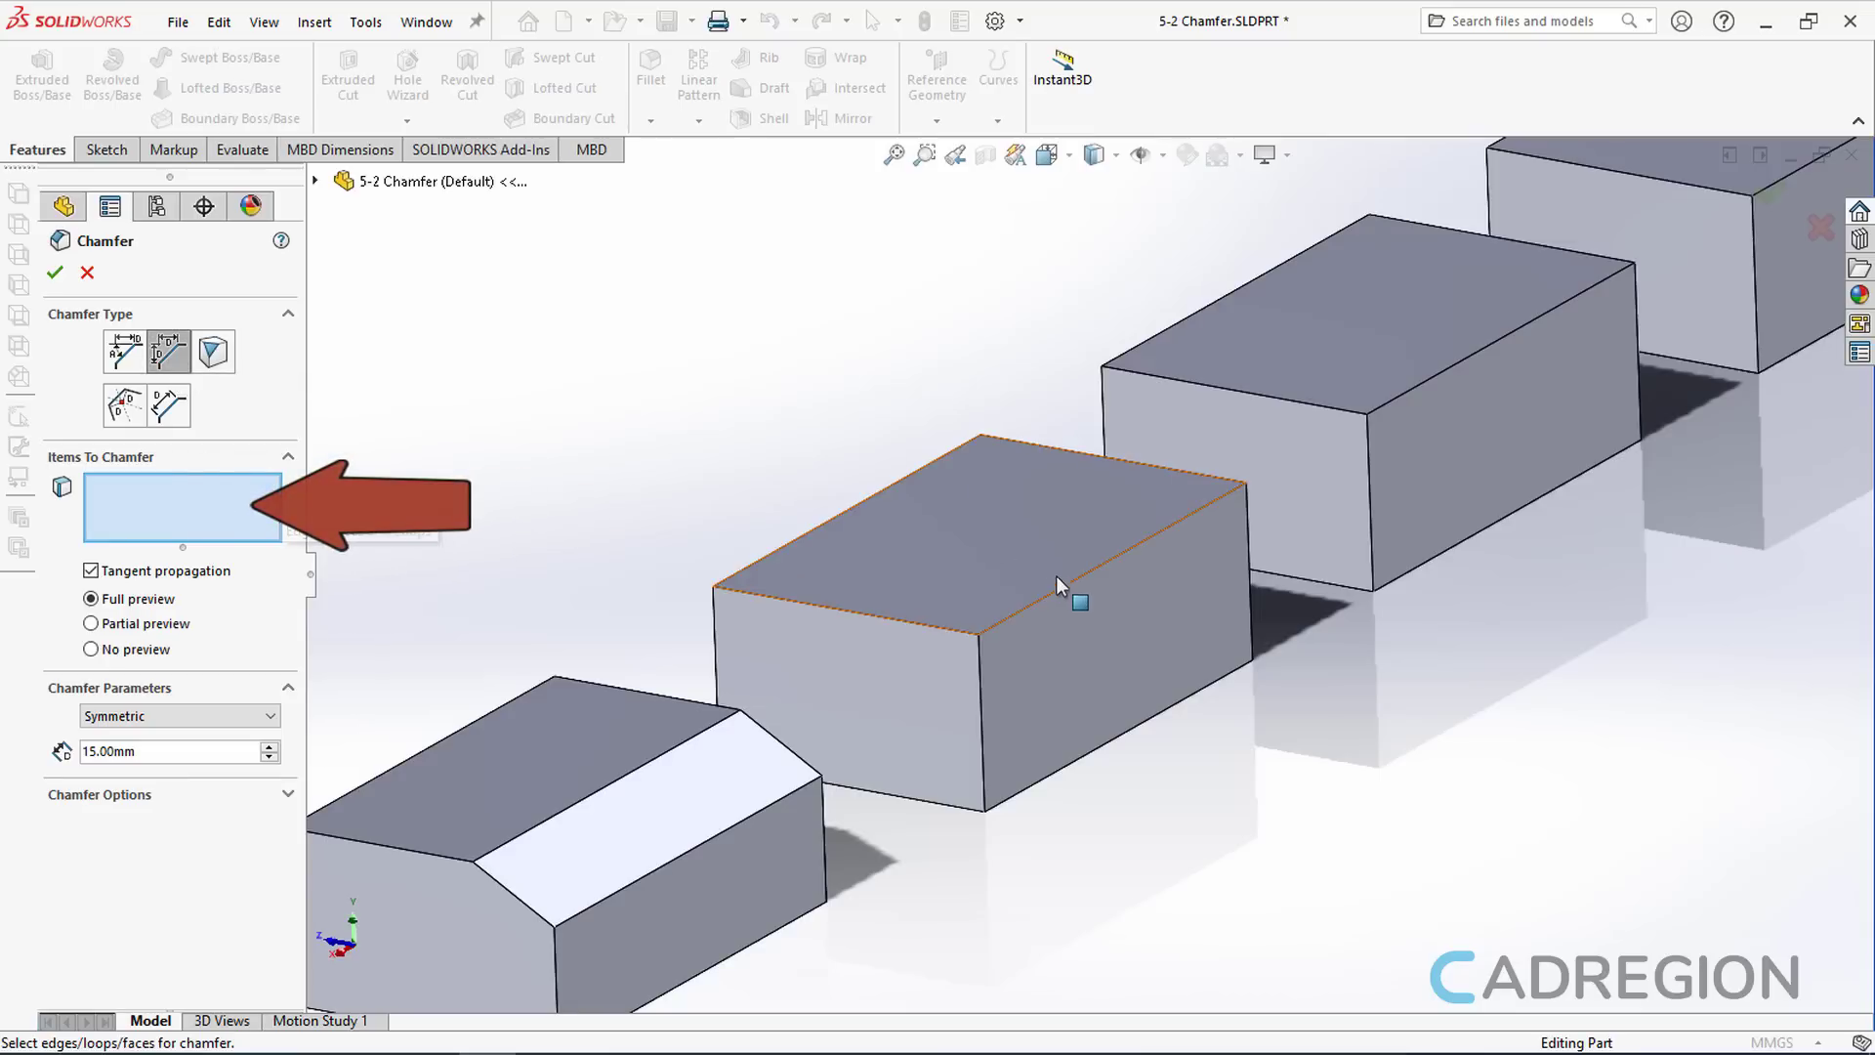
scroll(1071, 591, down, 3)
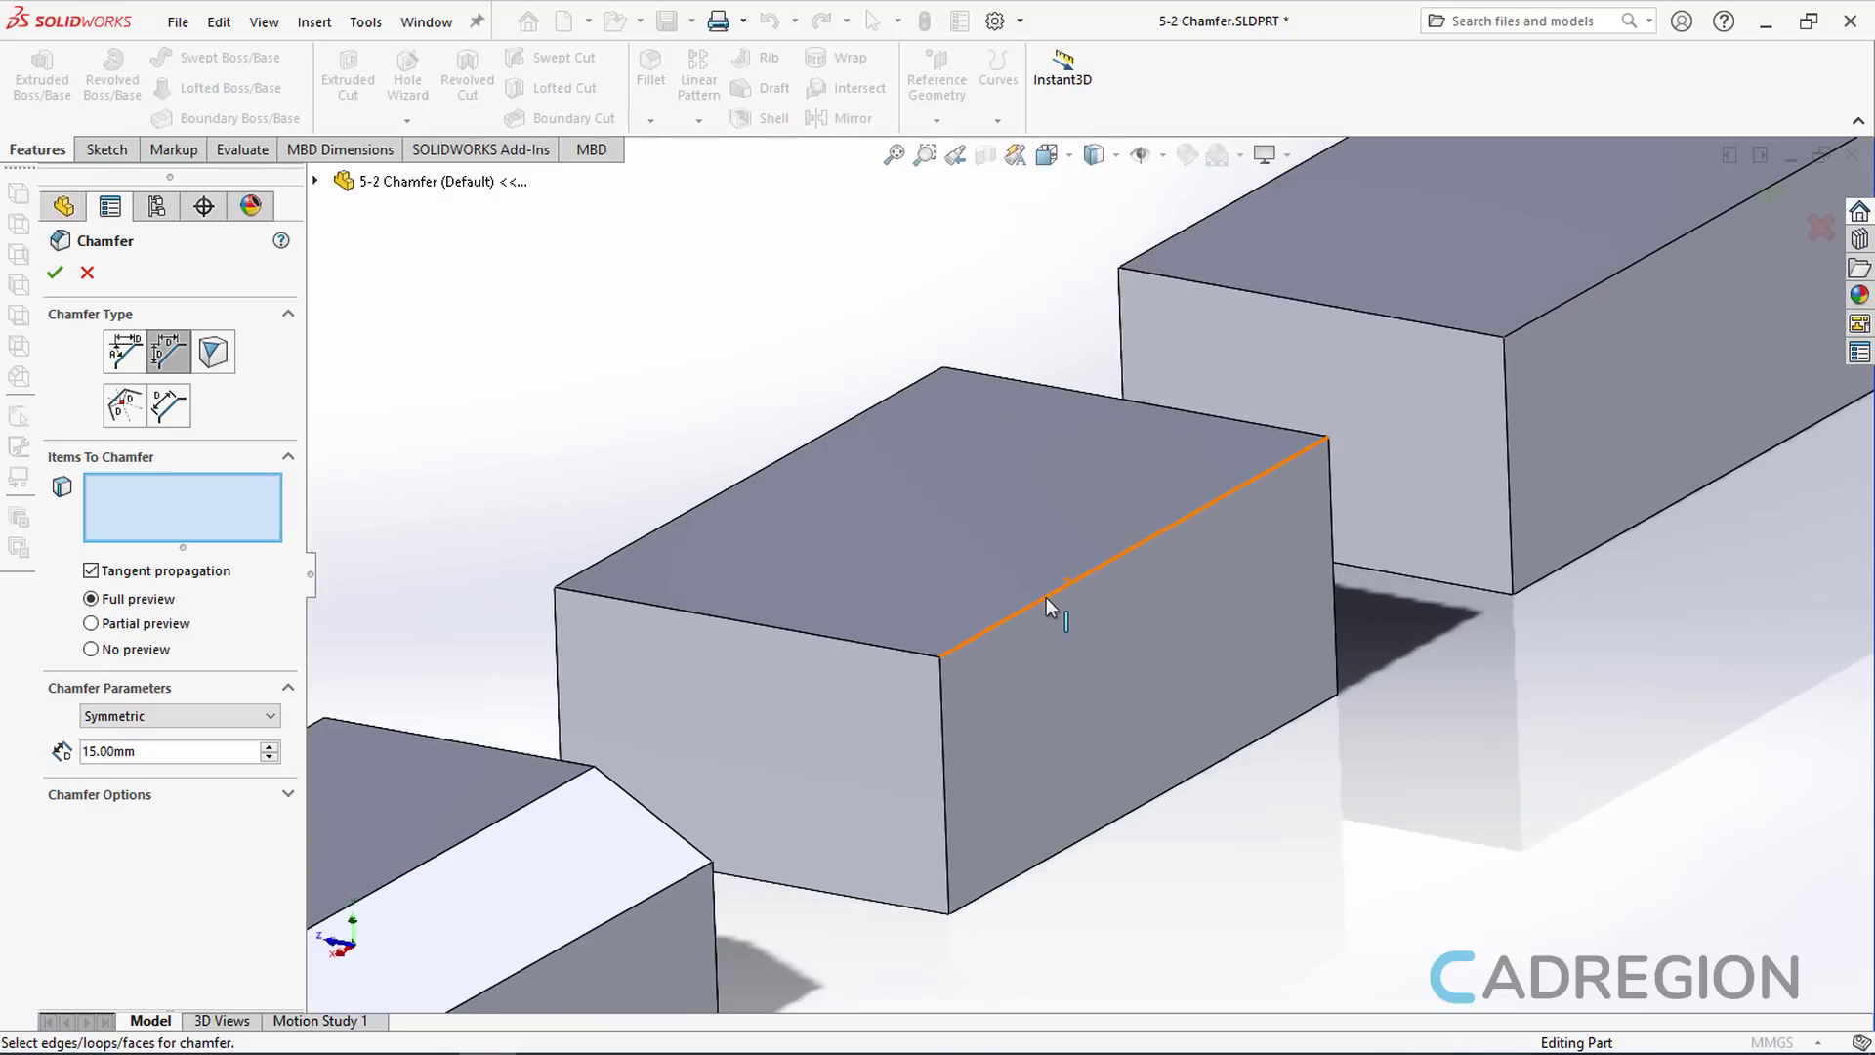
click(1046, 605)
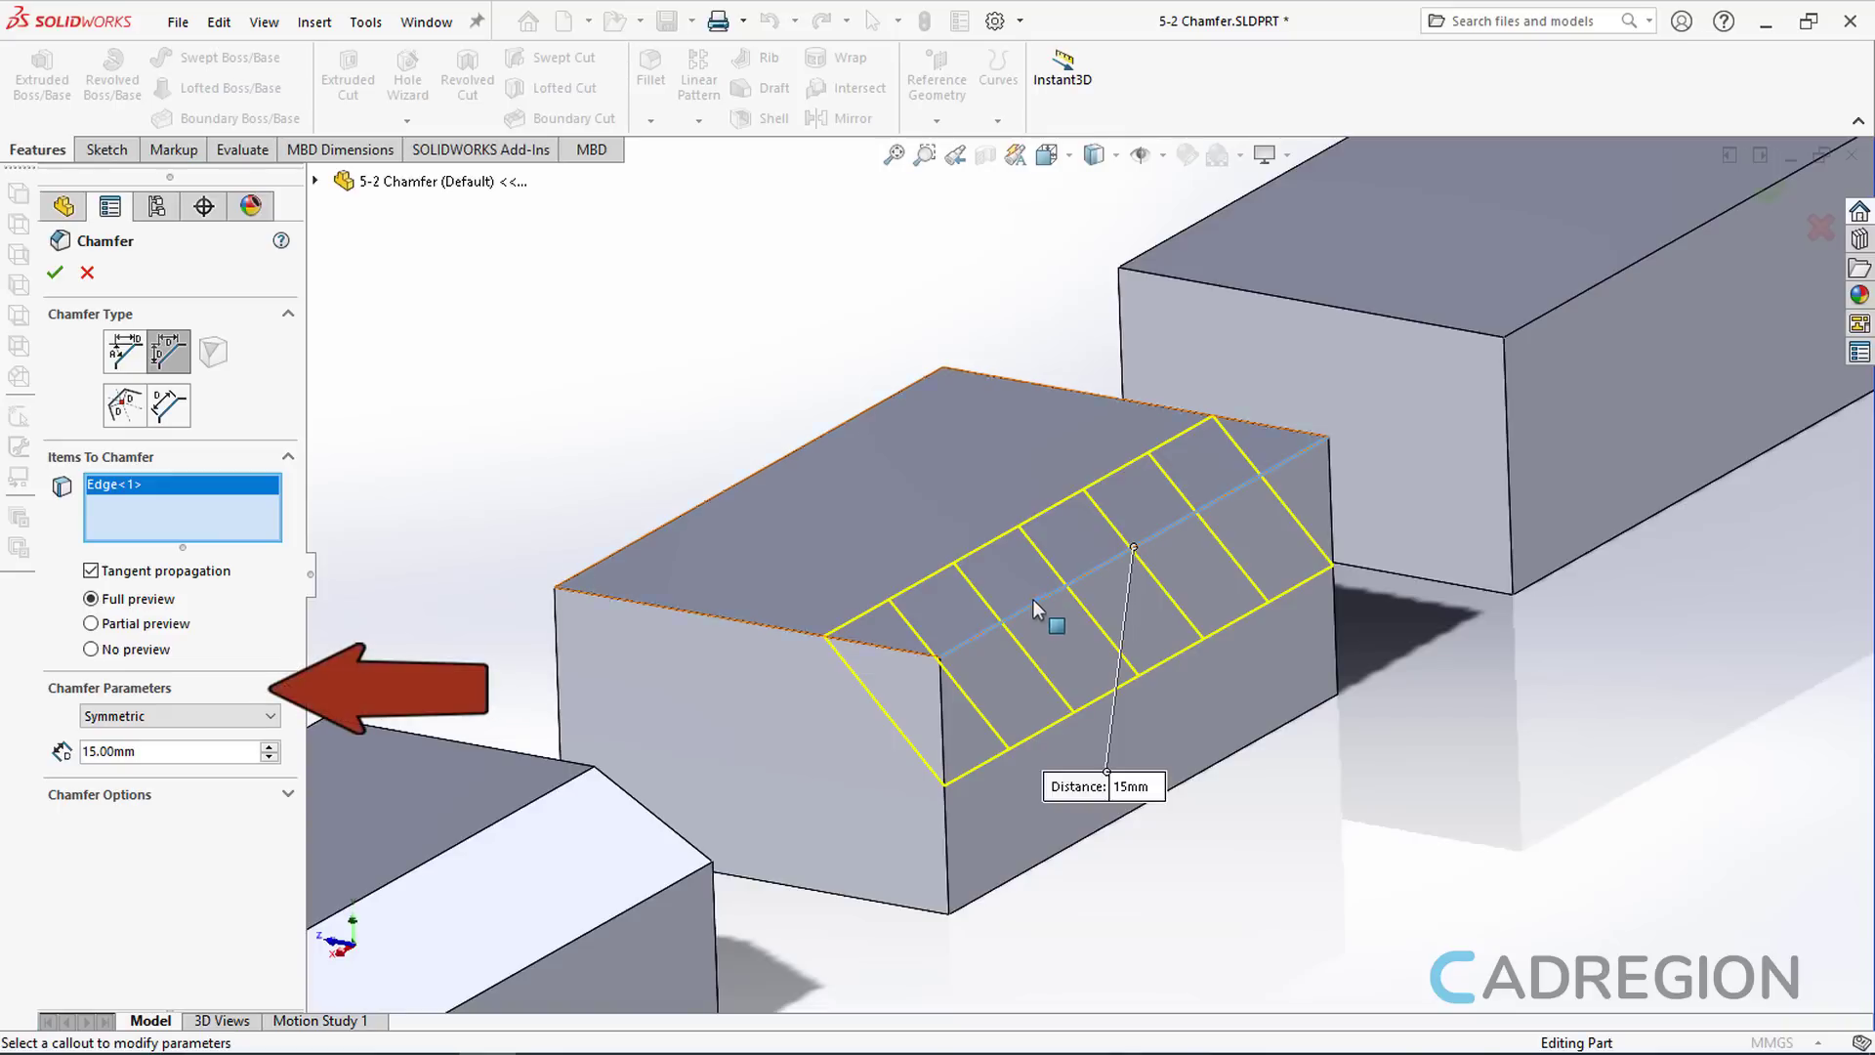
Keep the second block's chamfer Symmetric and set its distance to 12 mm
click(280, 724)
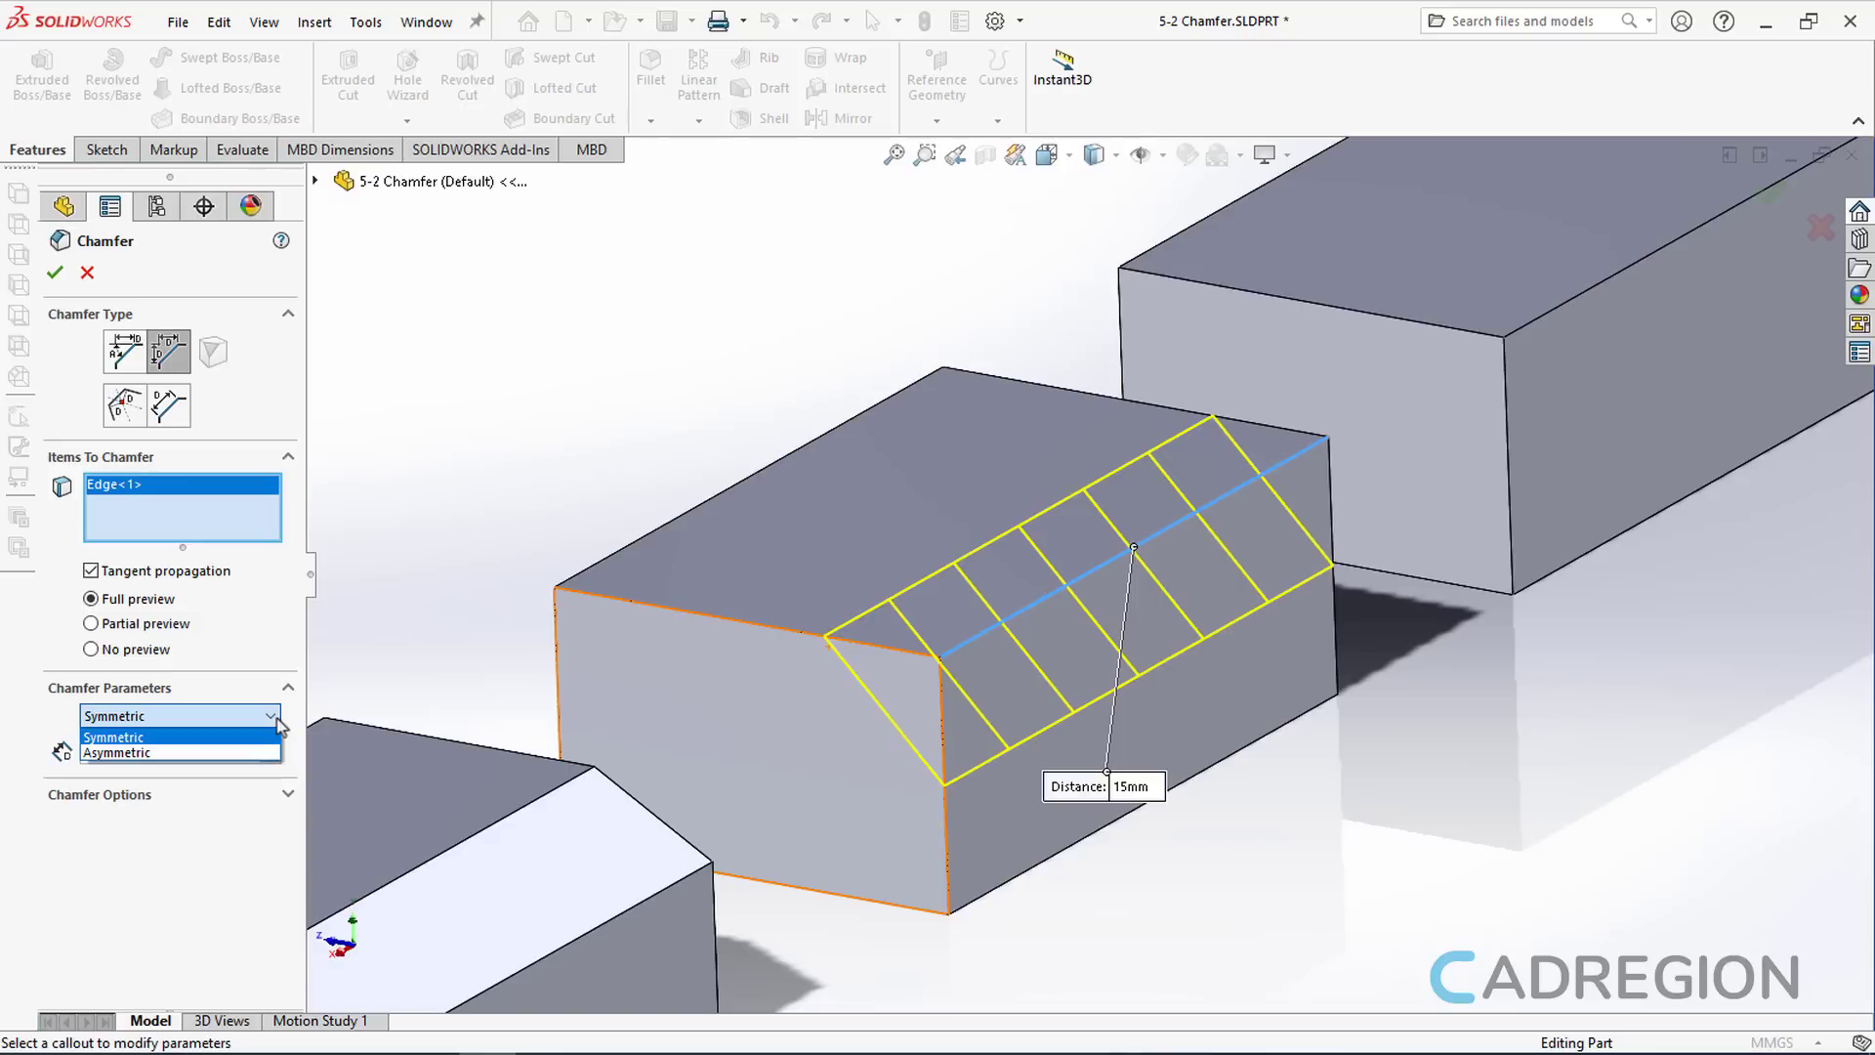
click(278, 719)
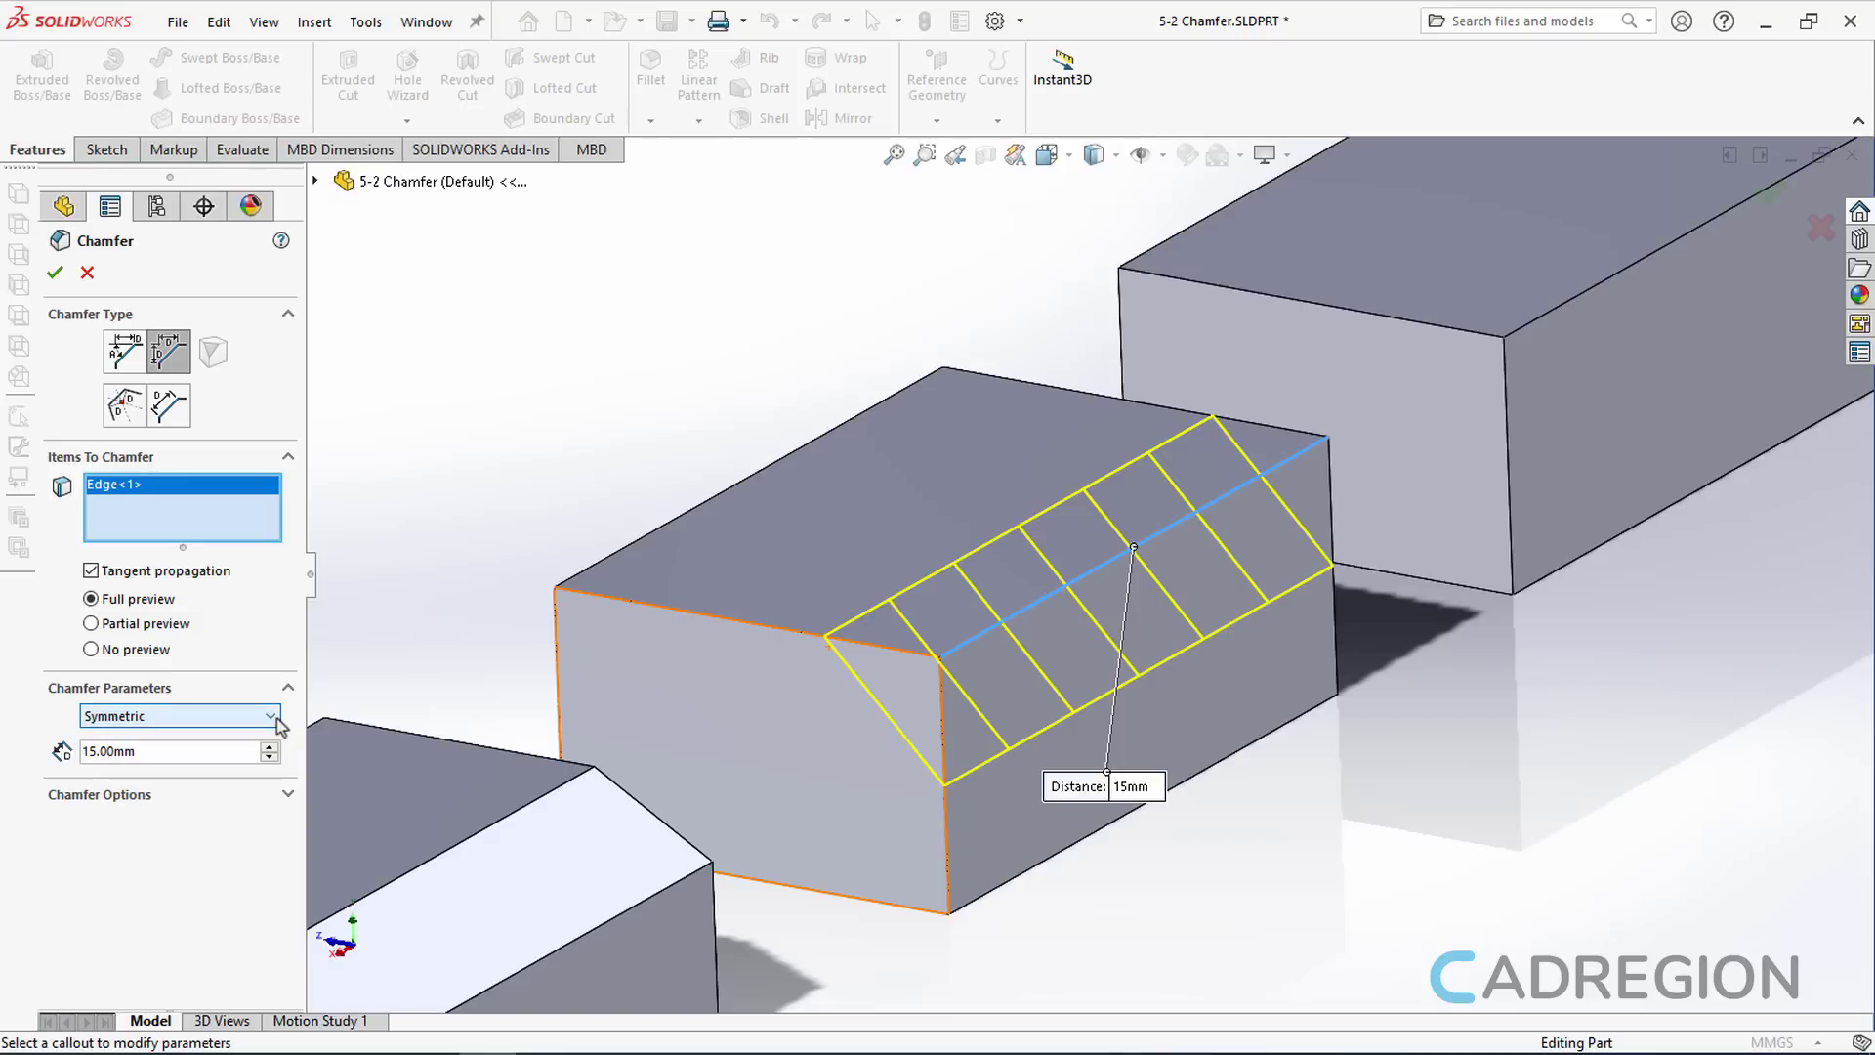
click(215, 750)
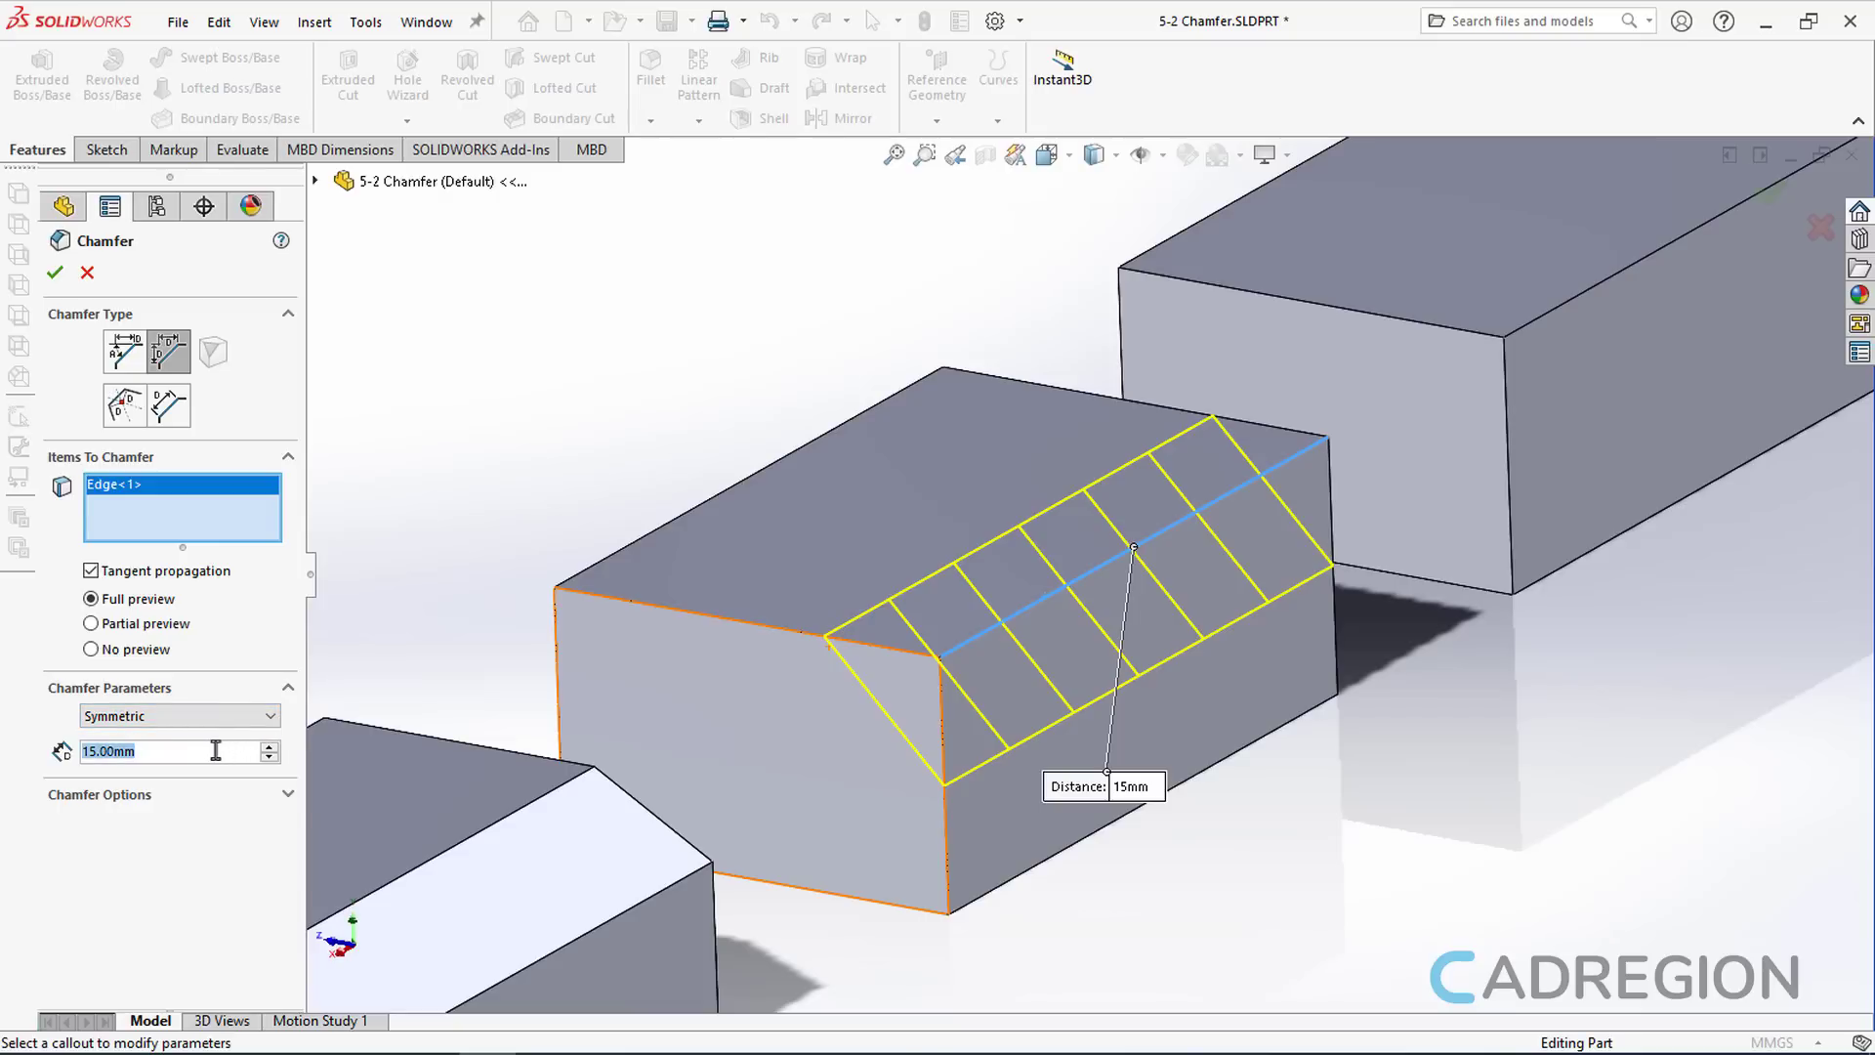
text(12)
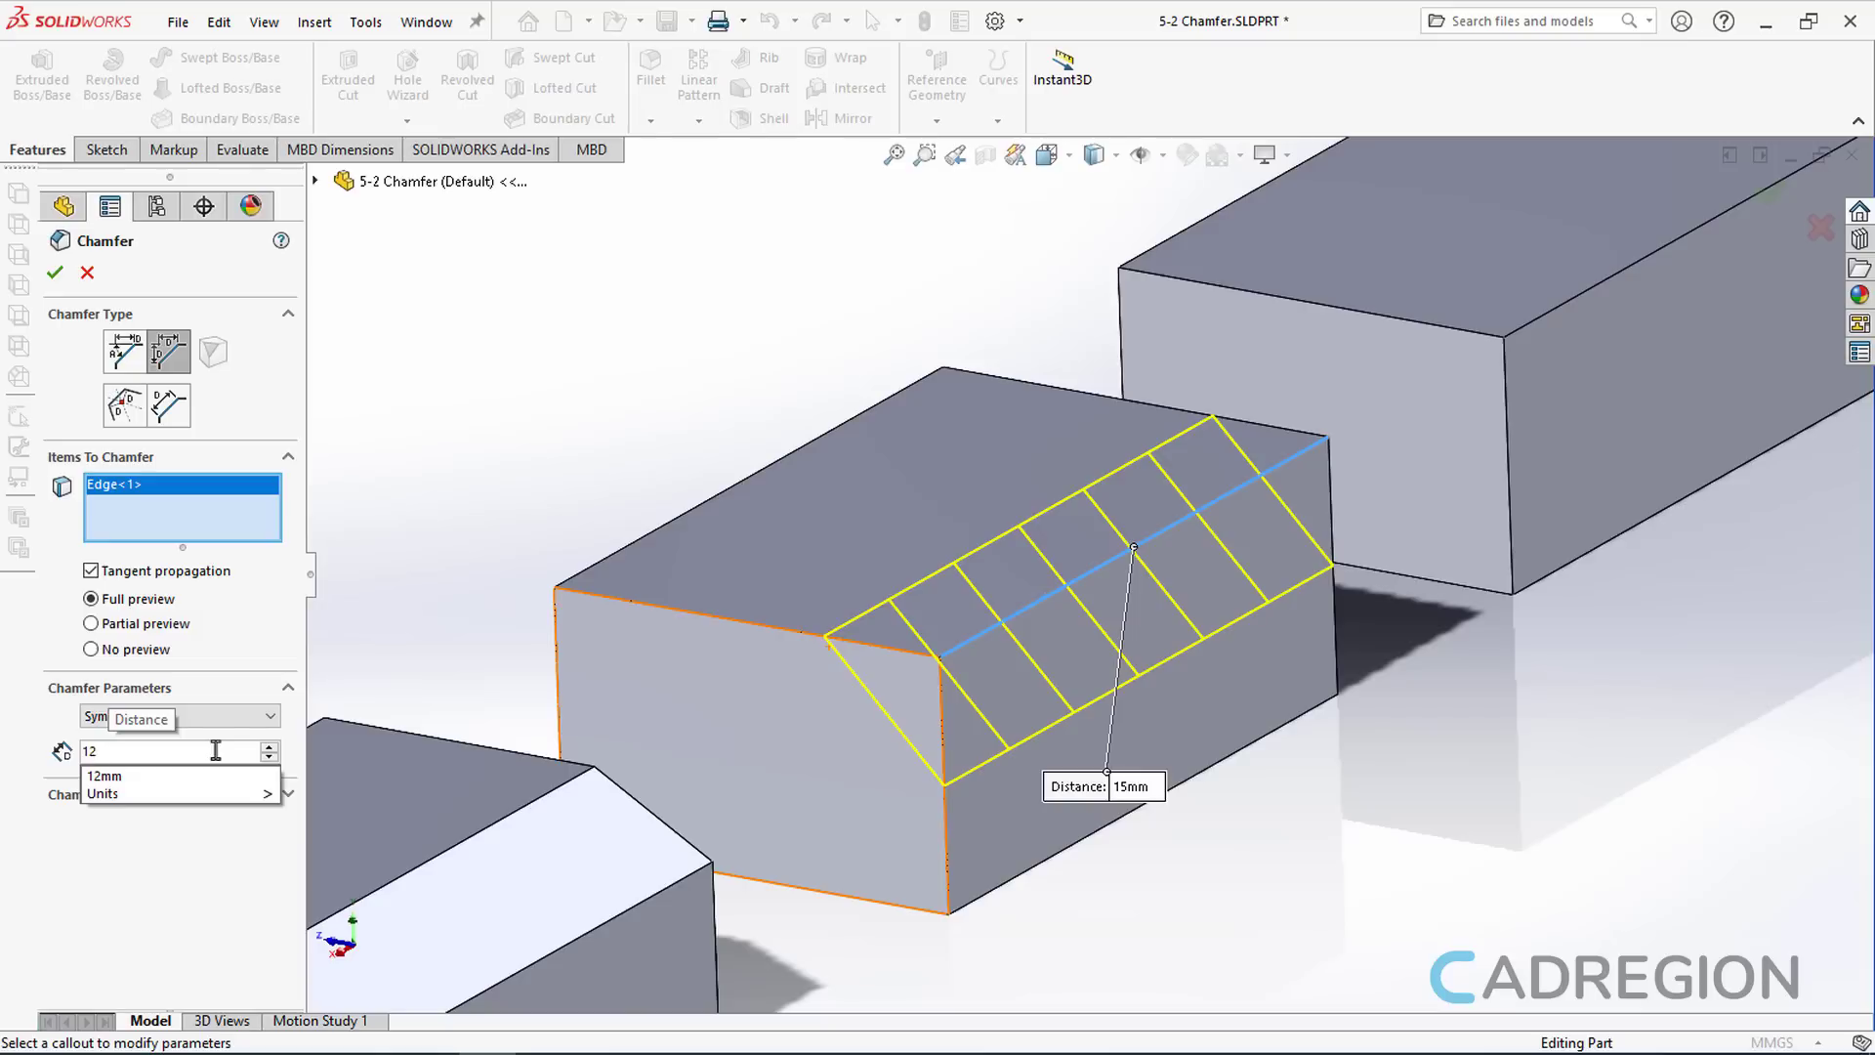
key(Return)
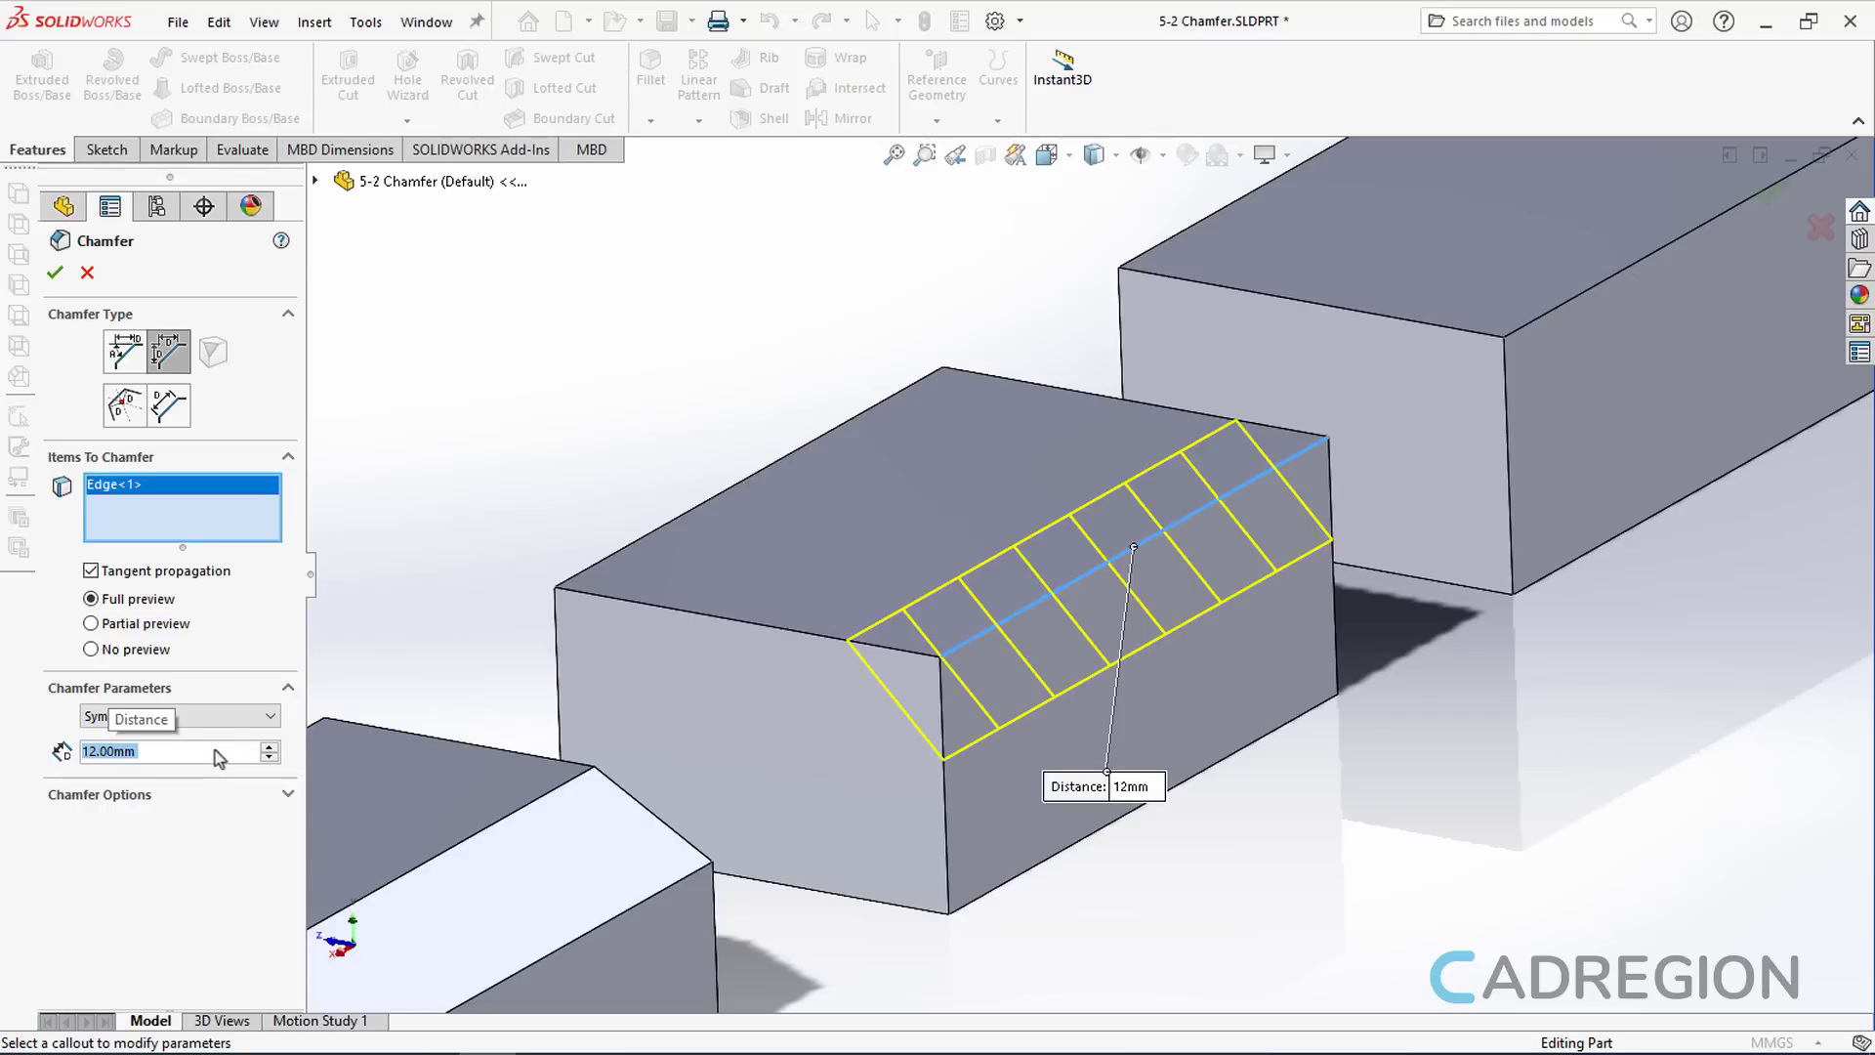
Make the second block's chamfer Asymmetric with Distance 1 of 6 mm and Distance 2 of 12 mm, and accept it
click(228, 719)
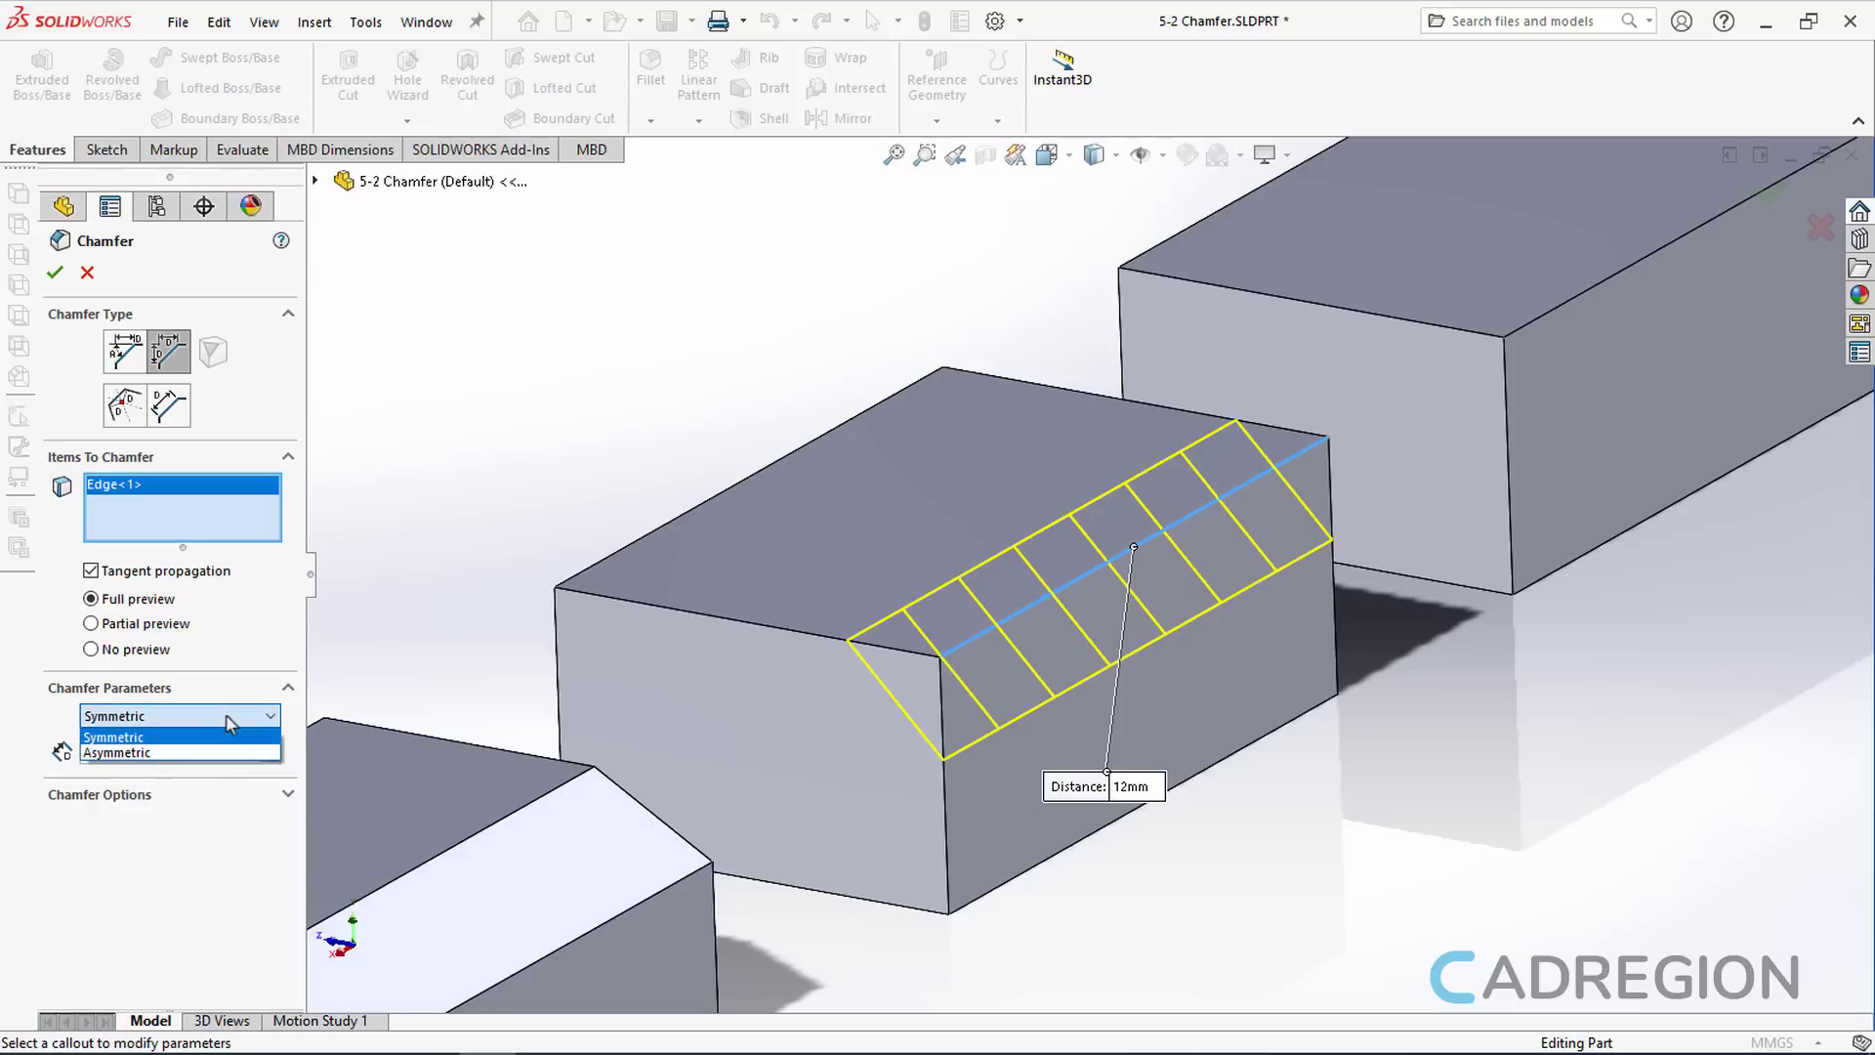
click(225, 752)
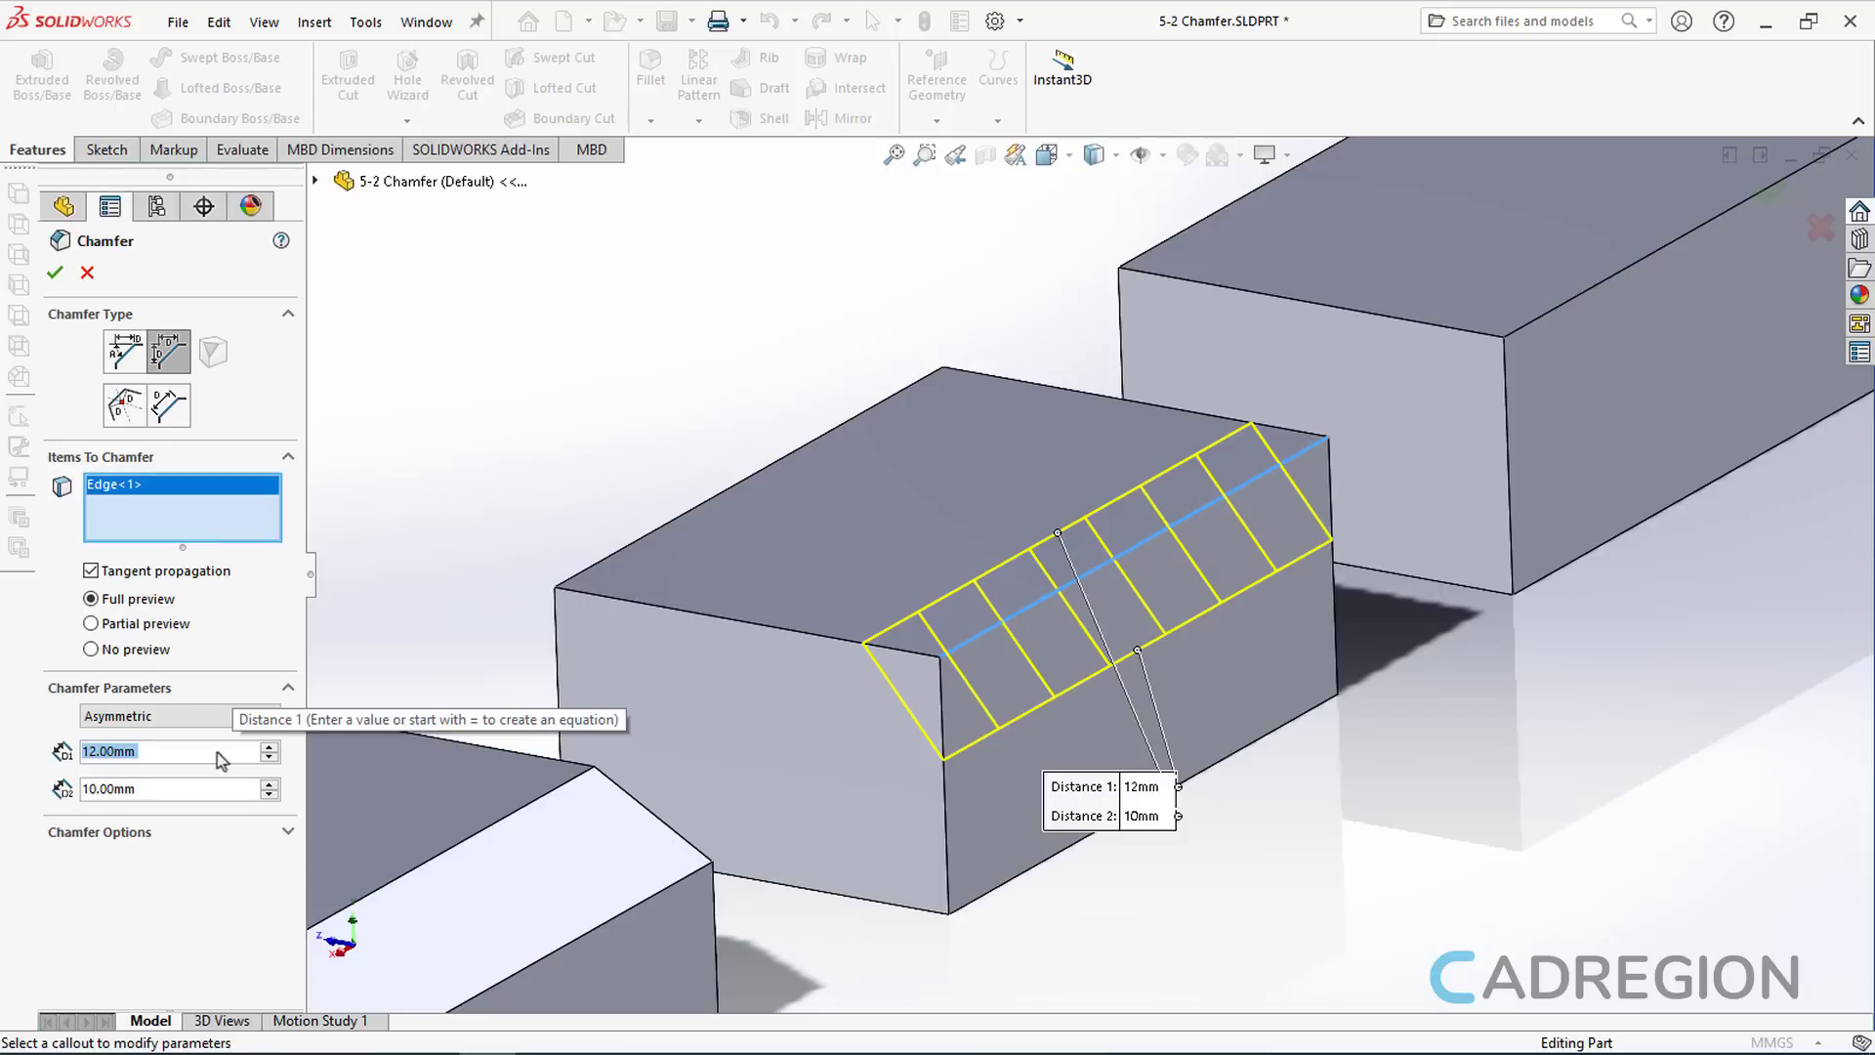
text(6)
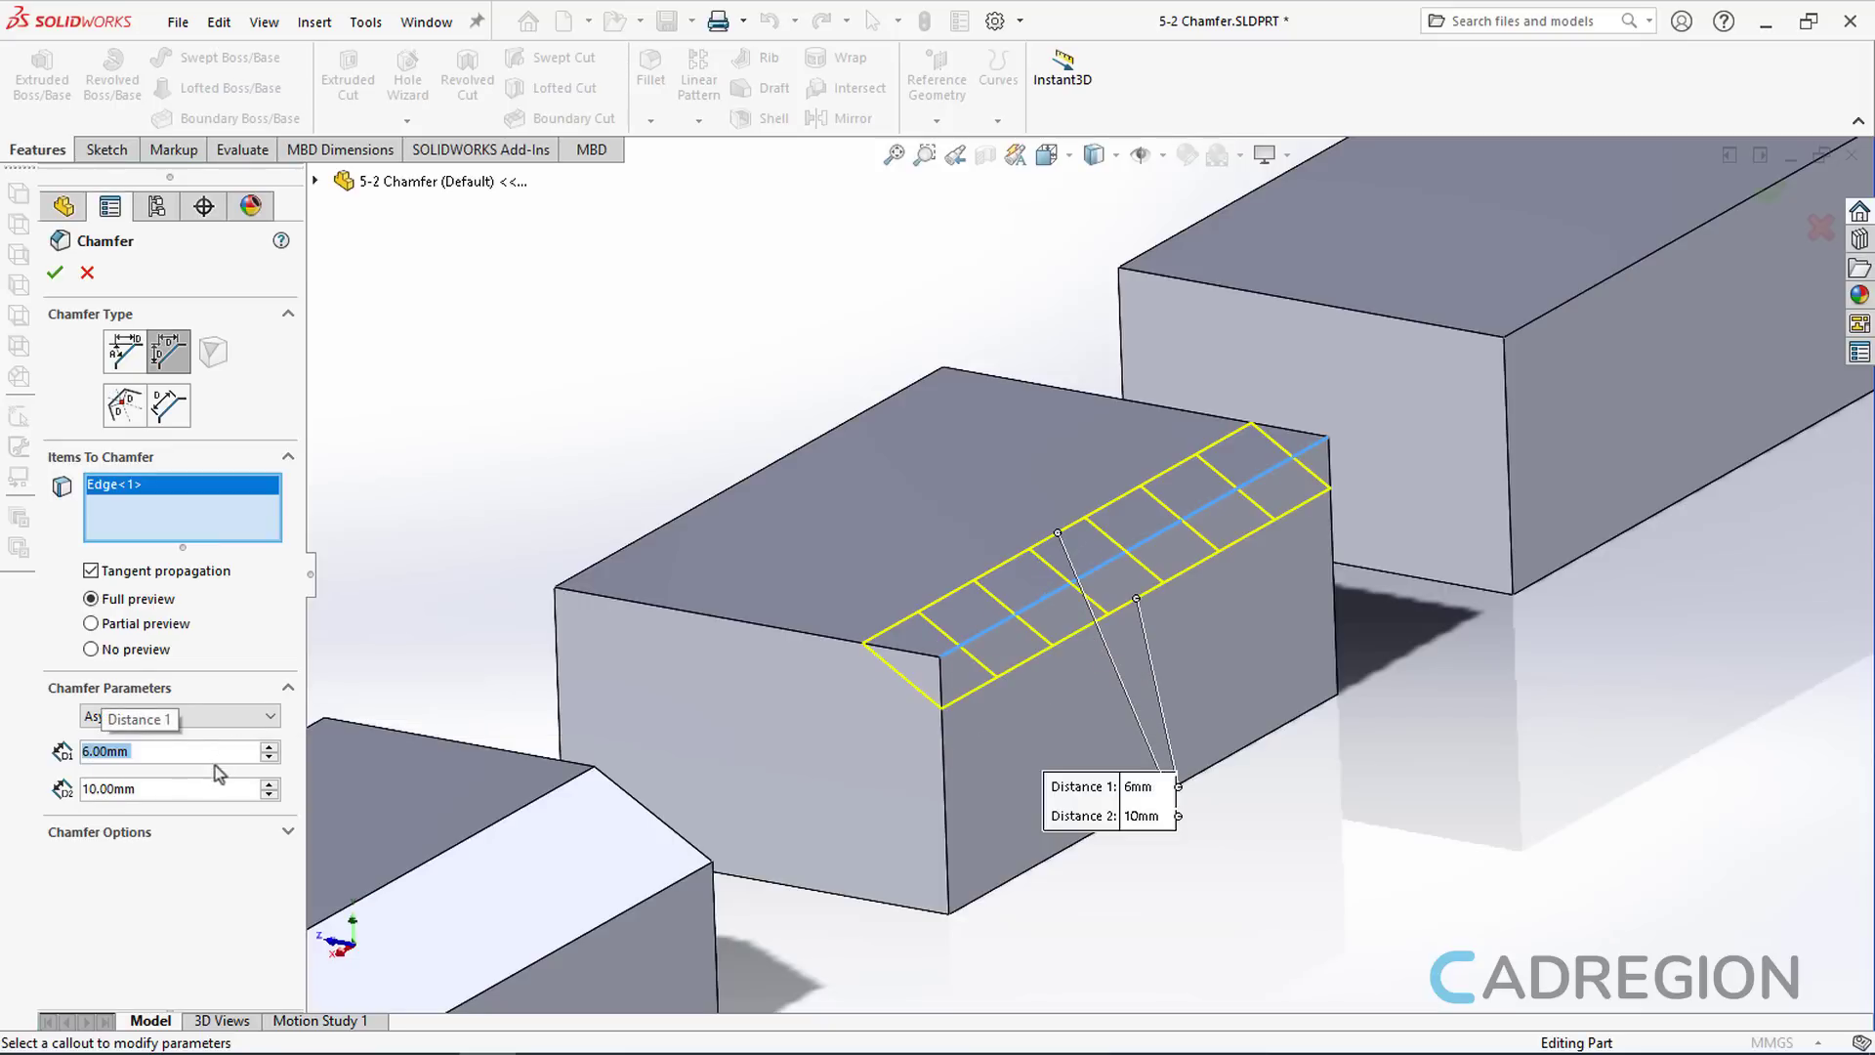
click(223, 788)
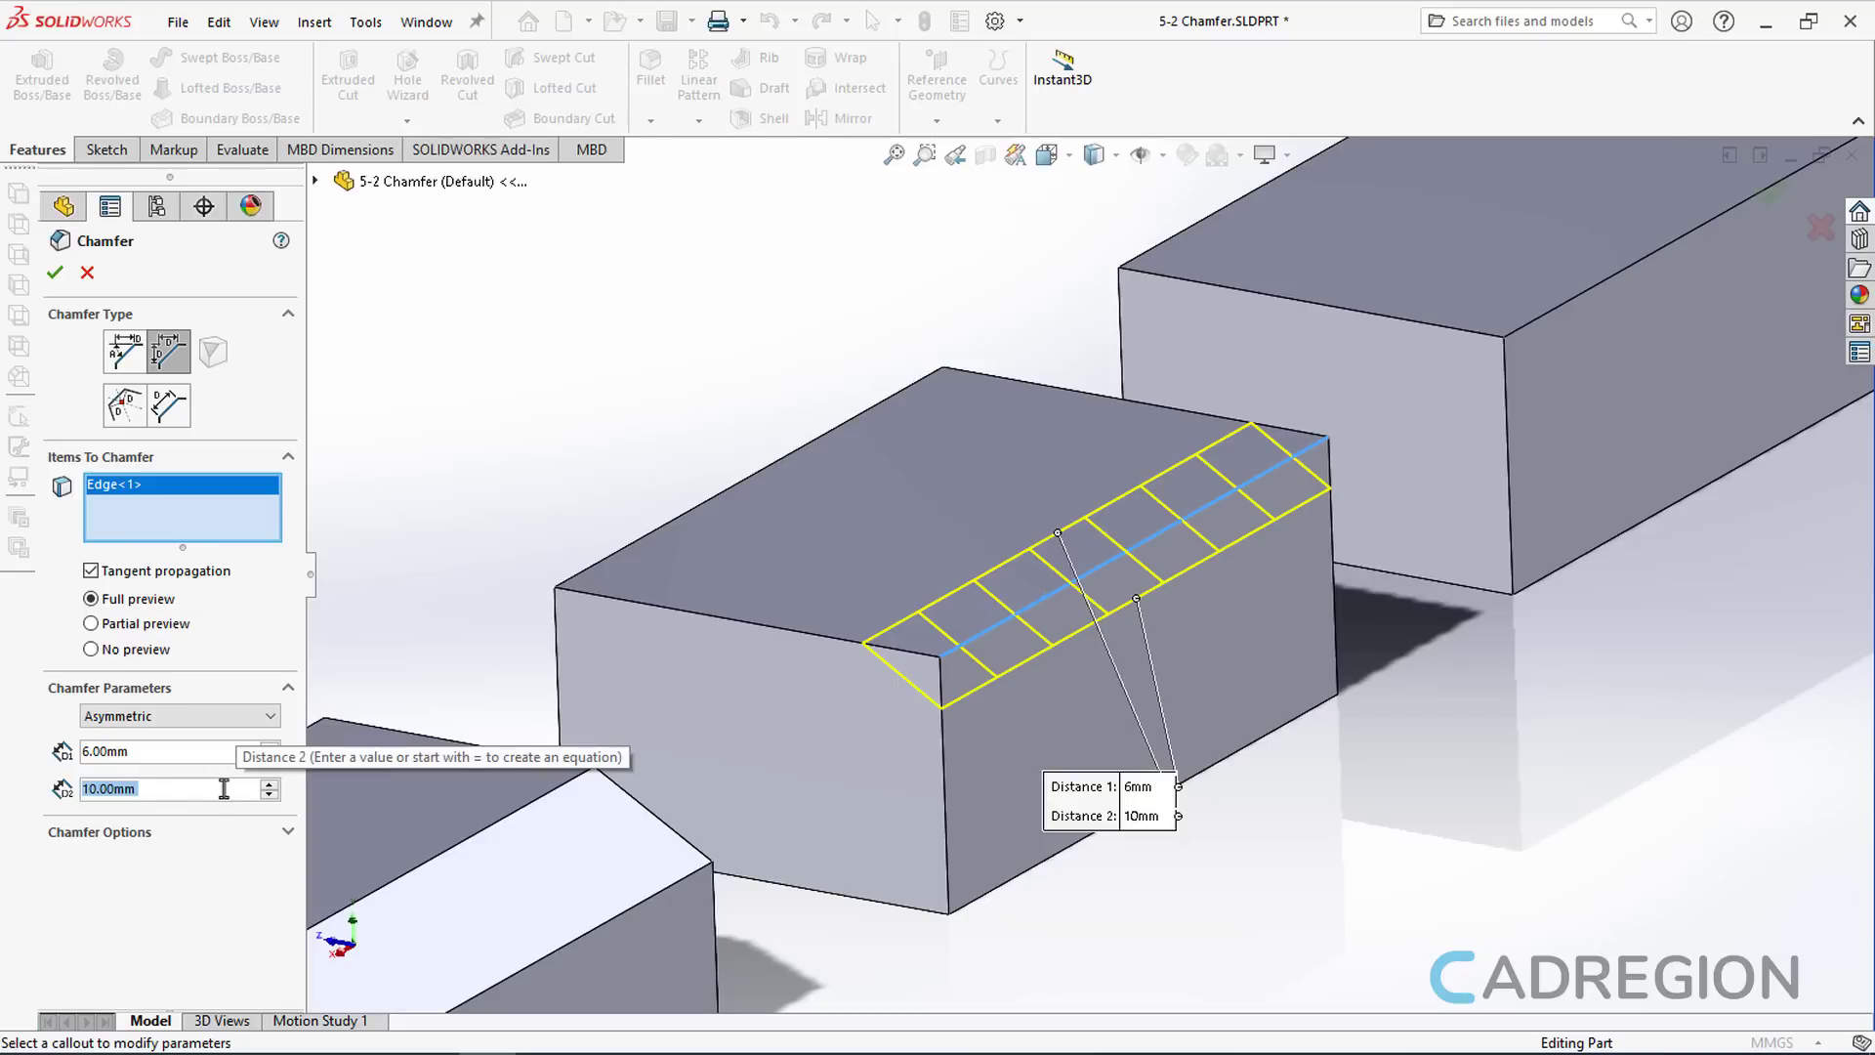
text(12)
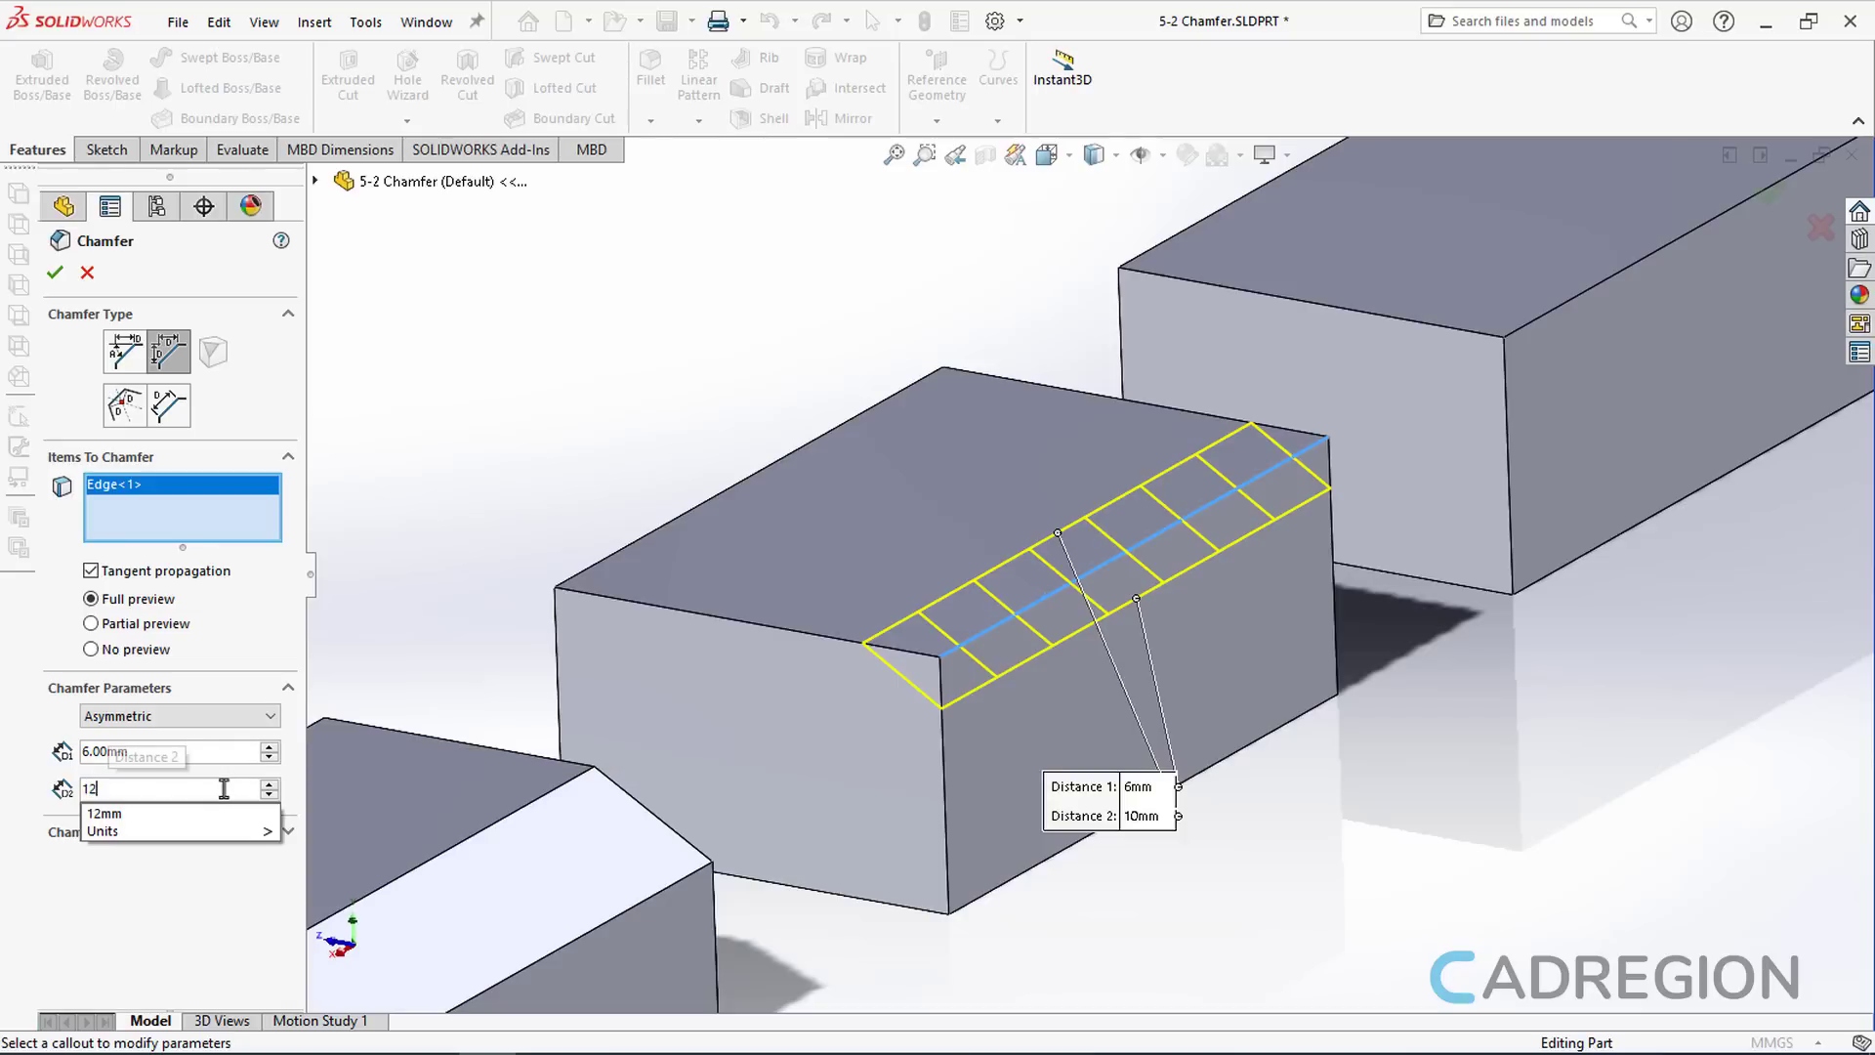
key(Return)
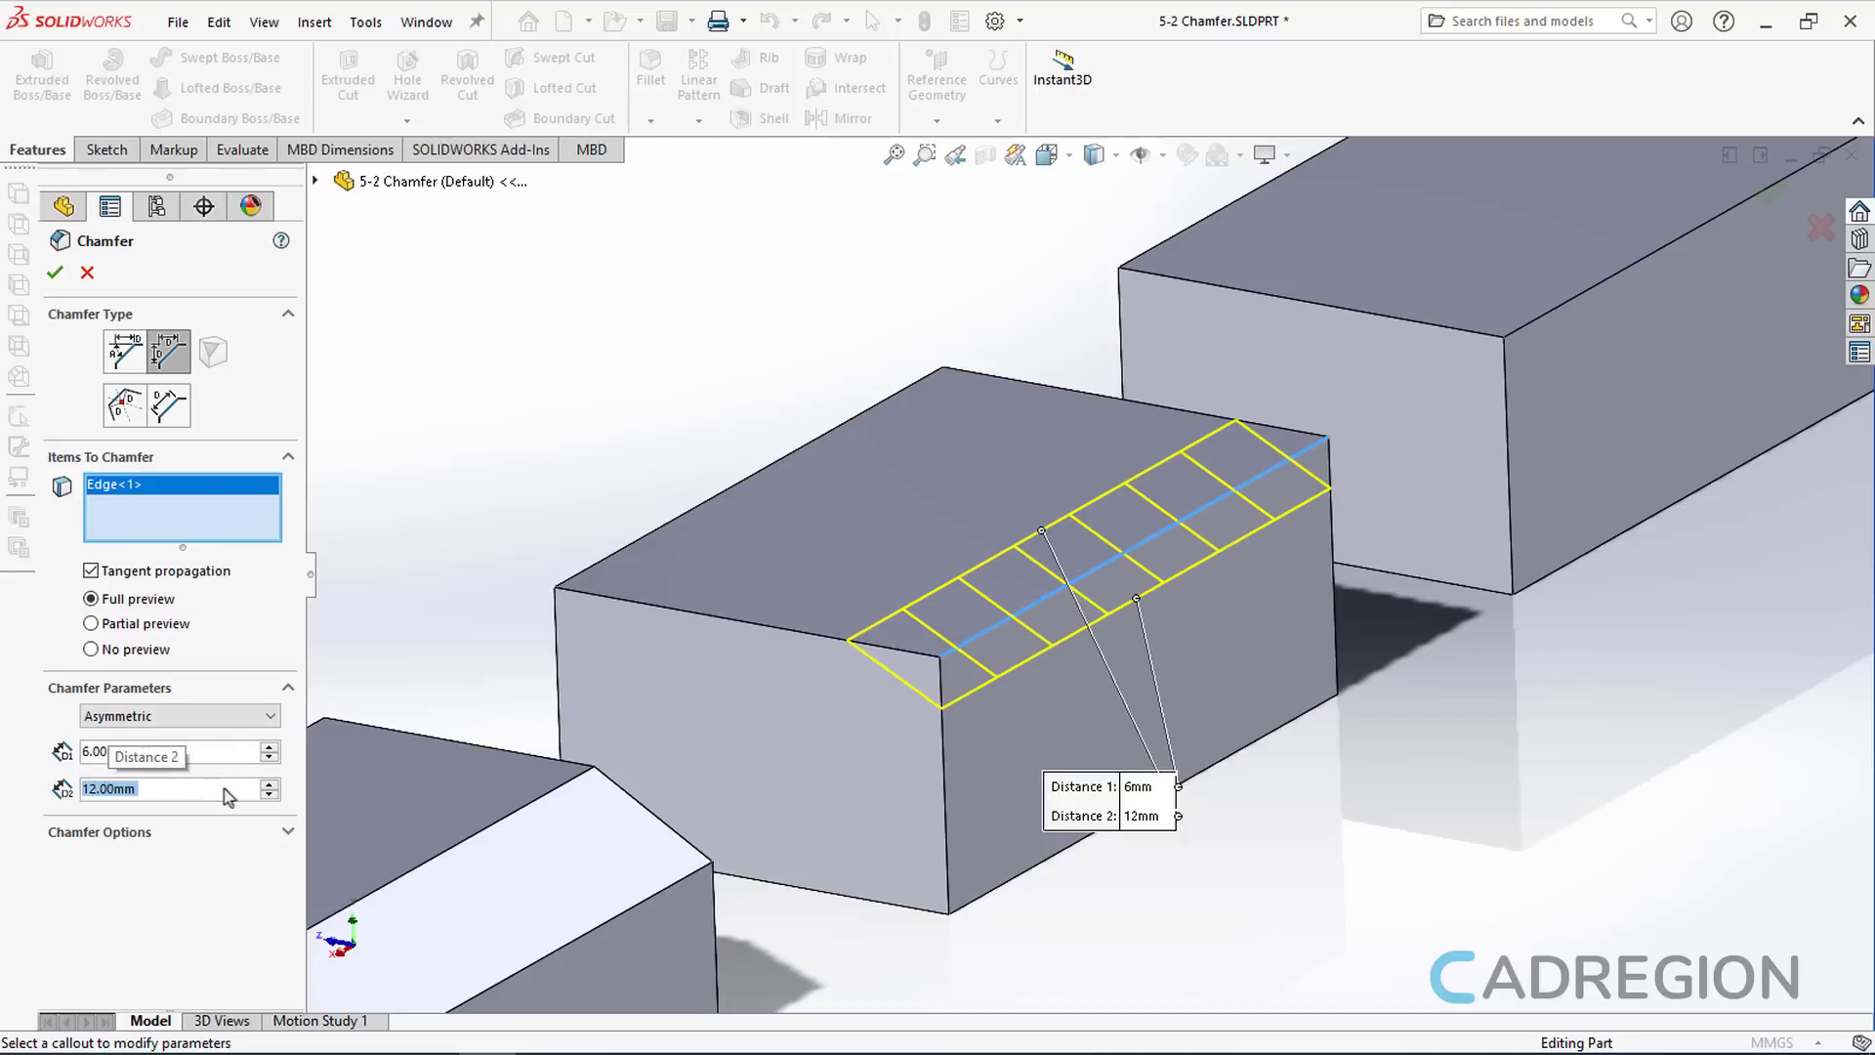
click(54, 273)
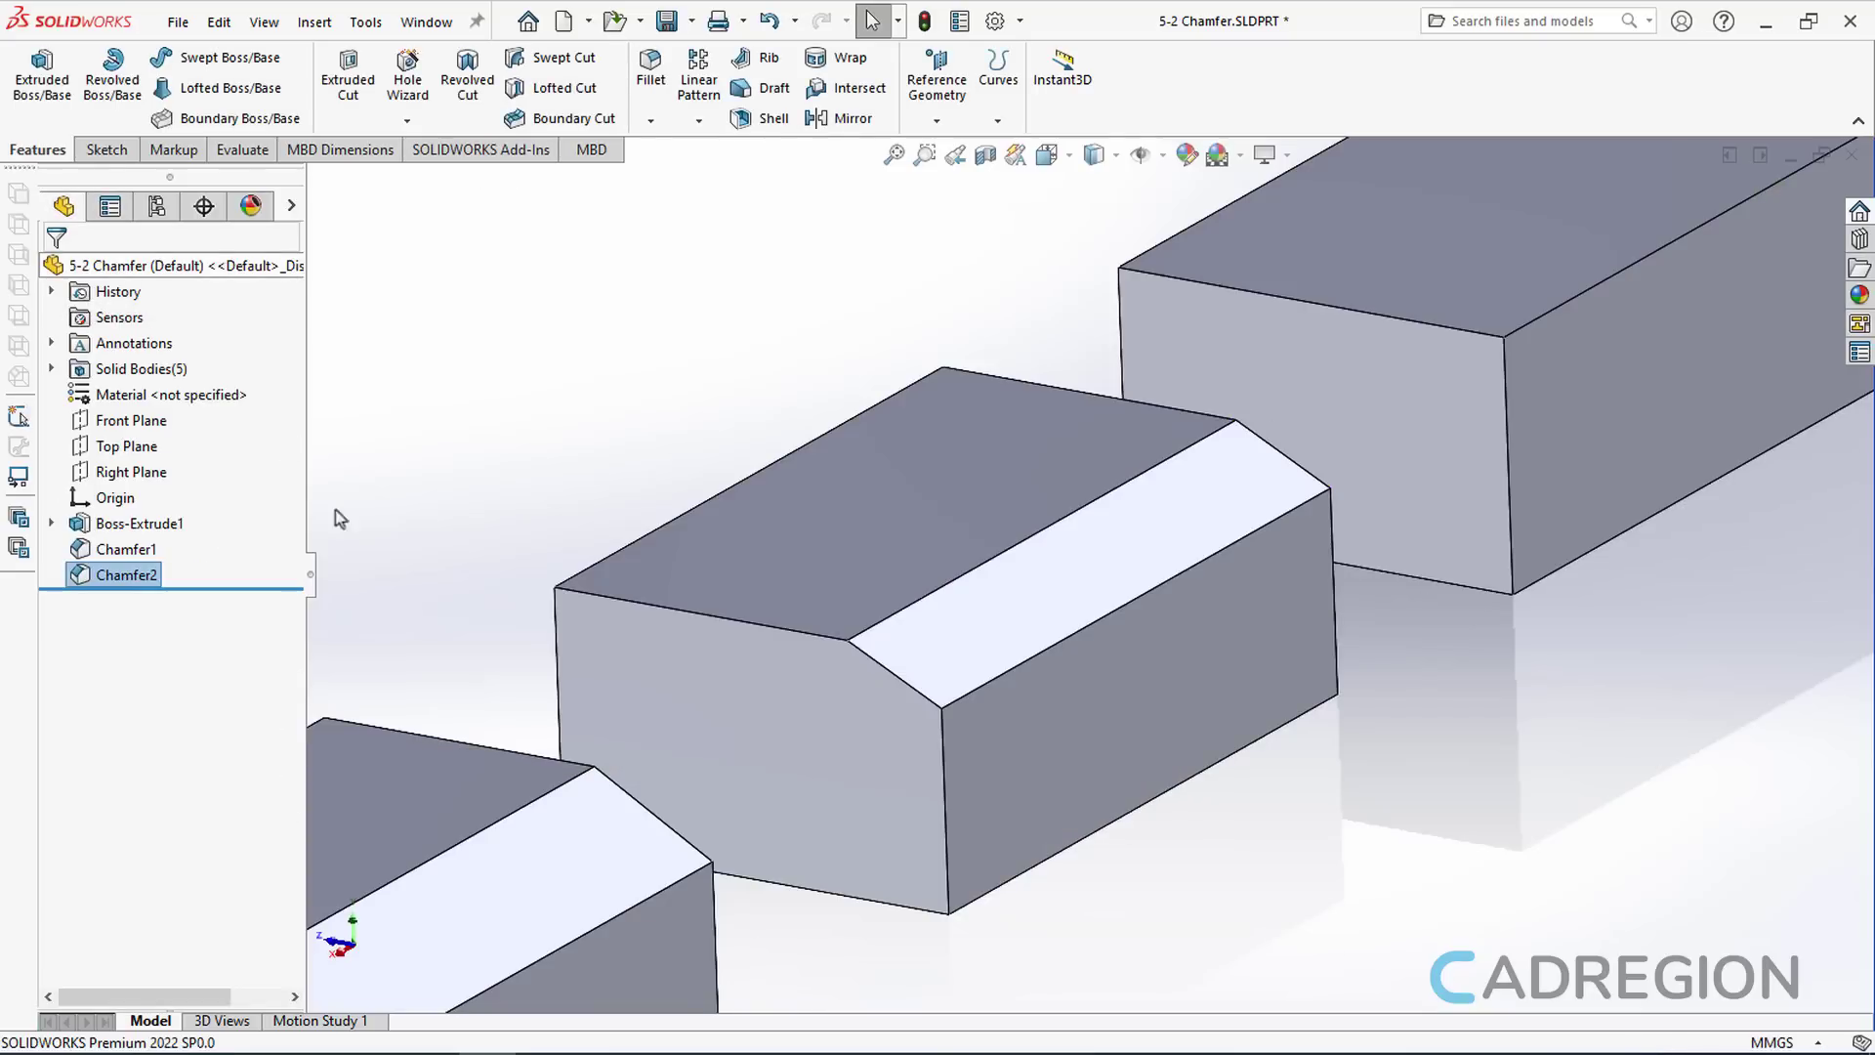
Start a Vertex chamfer on the third block's nearest top corner, where the front and right-hand faces meet
scroll(716, 548, up, 5)
middle_drag(717, 549, 771, 497)
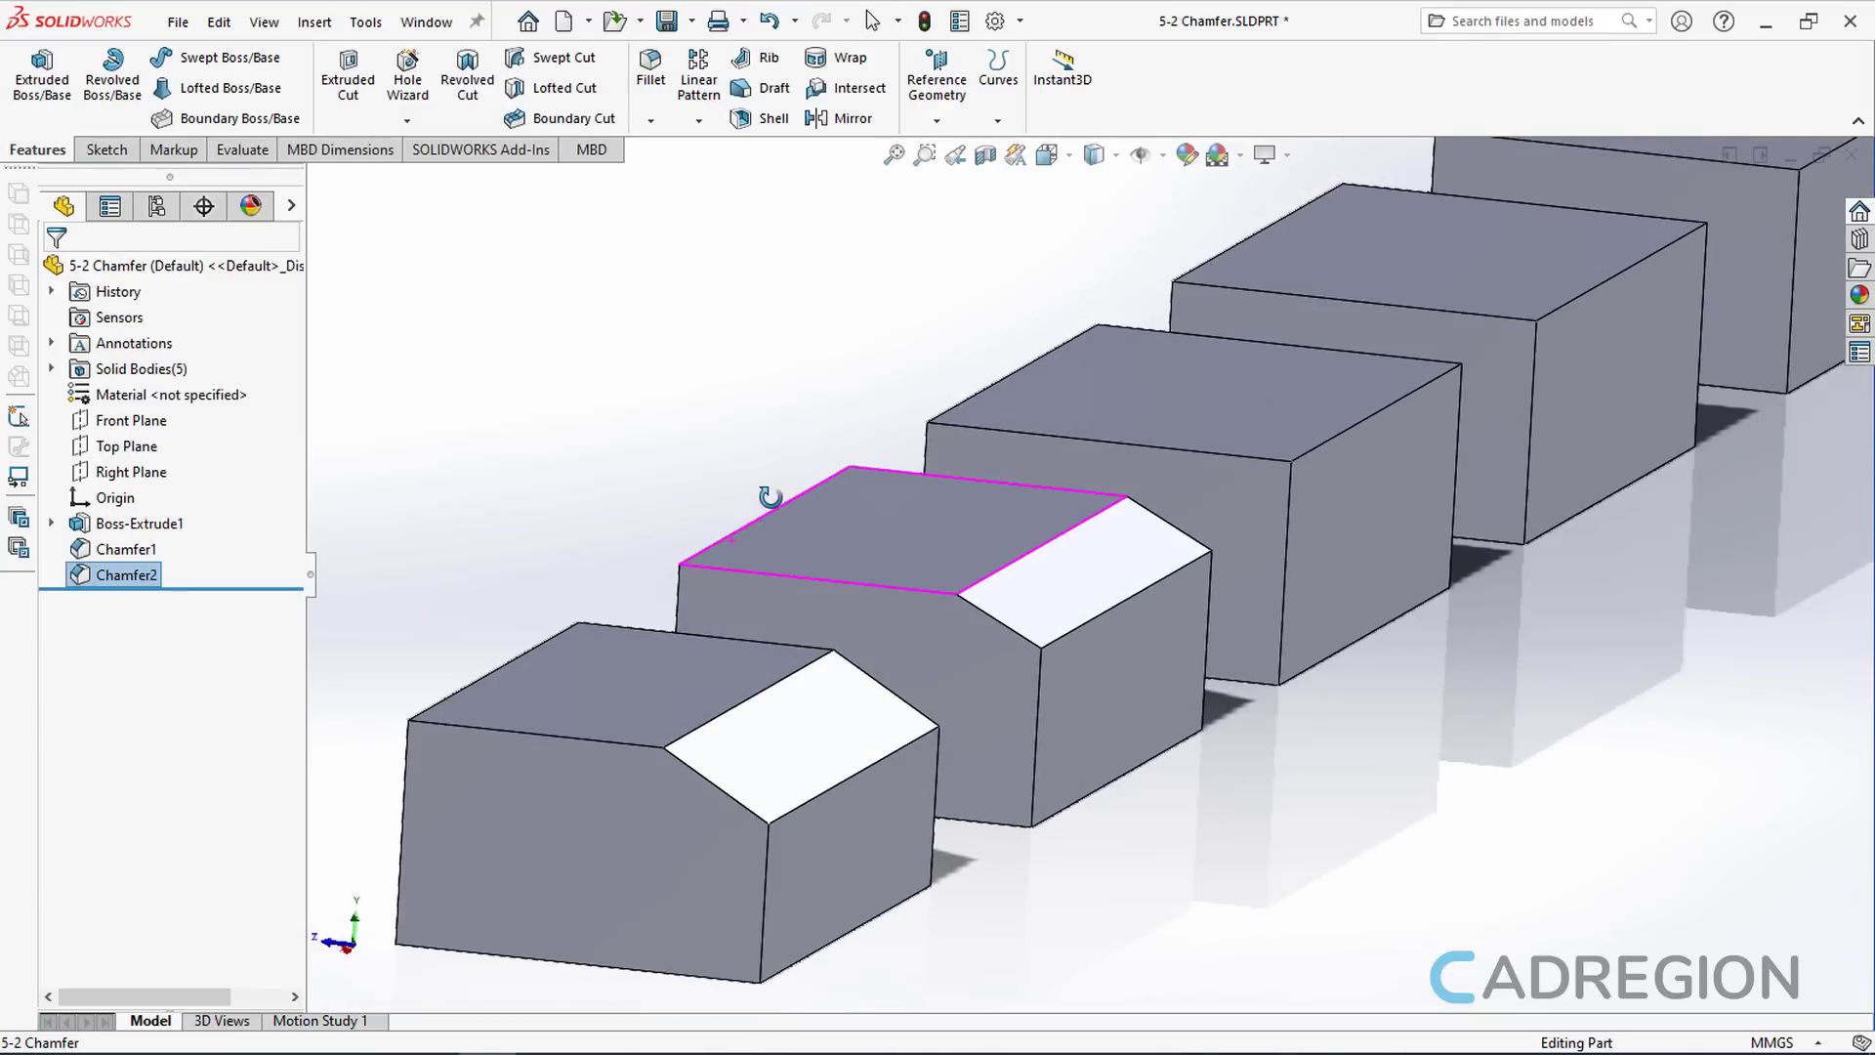
scroll(722, 535, down, 5)
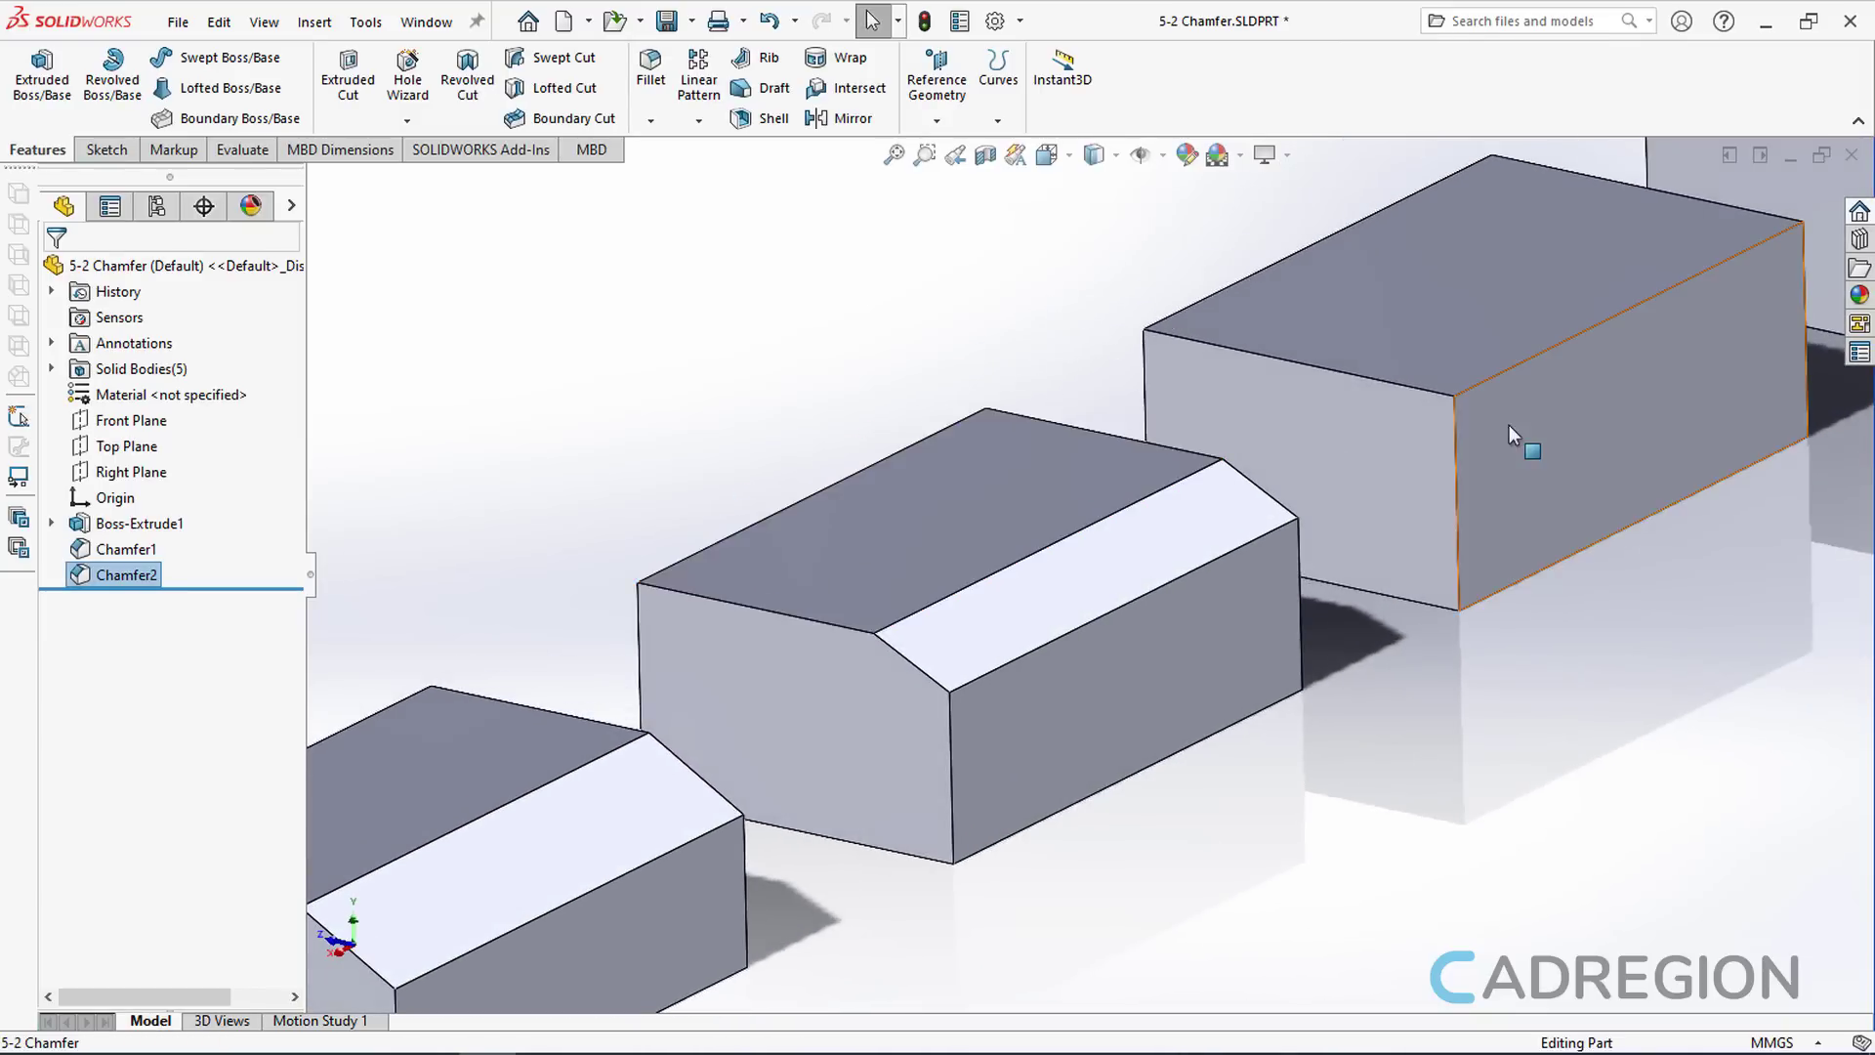
ctrl+middle_drag(1519, 423, 1058, 736)
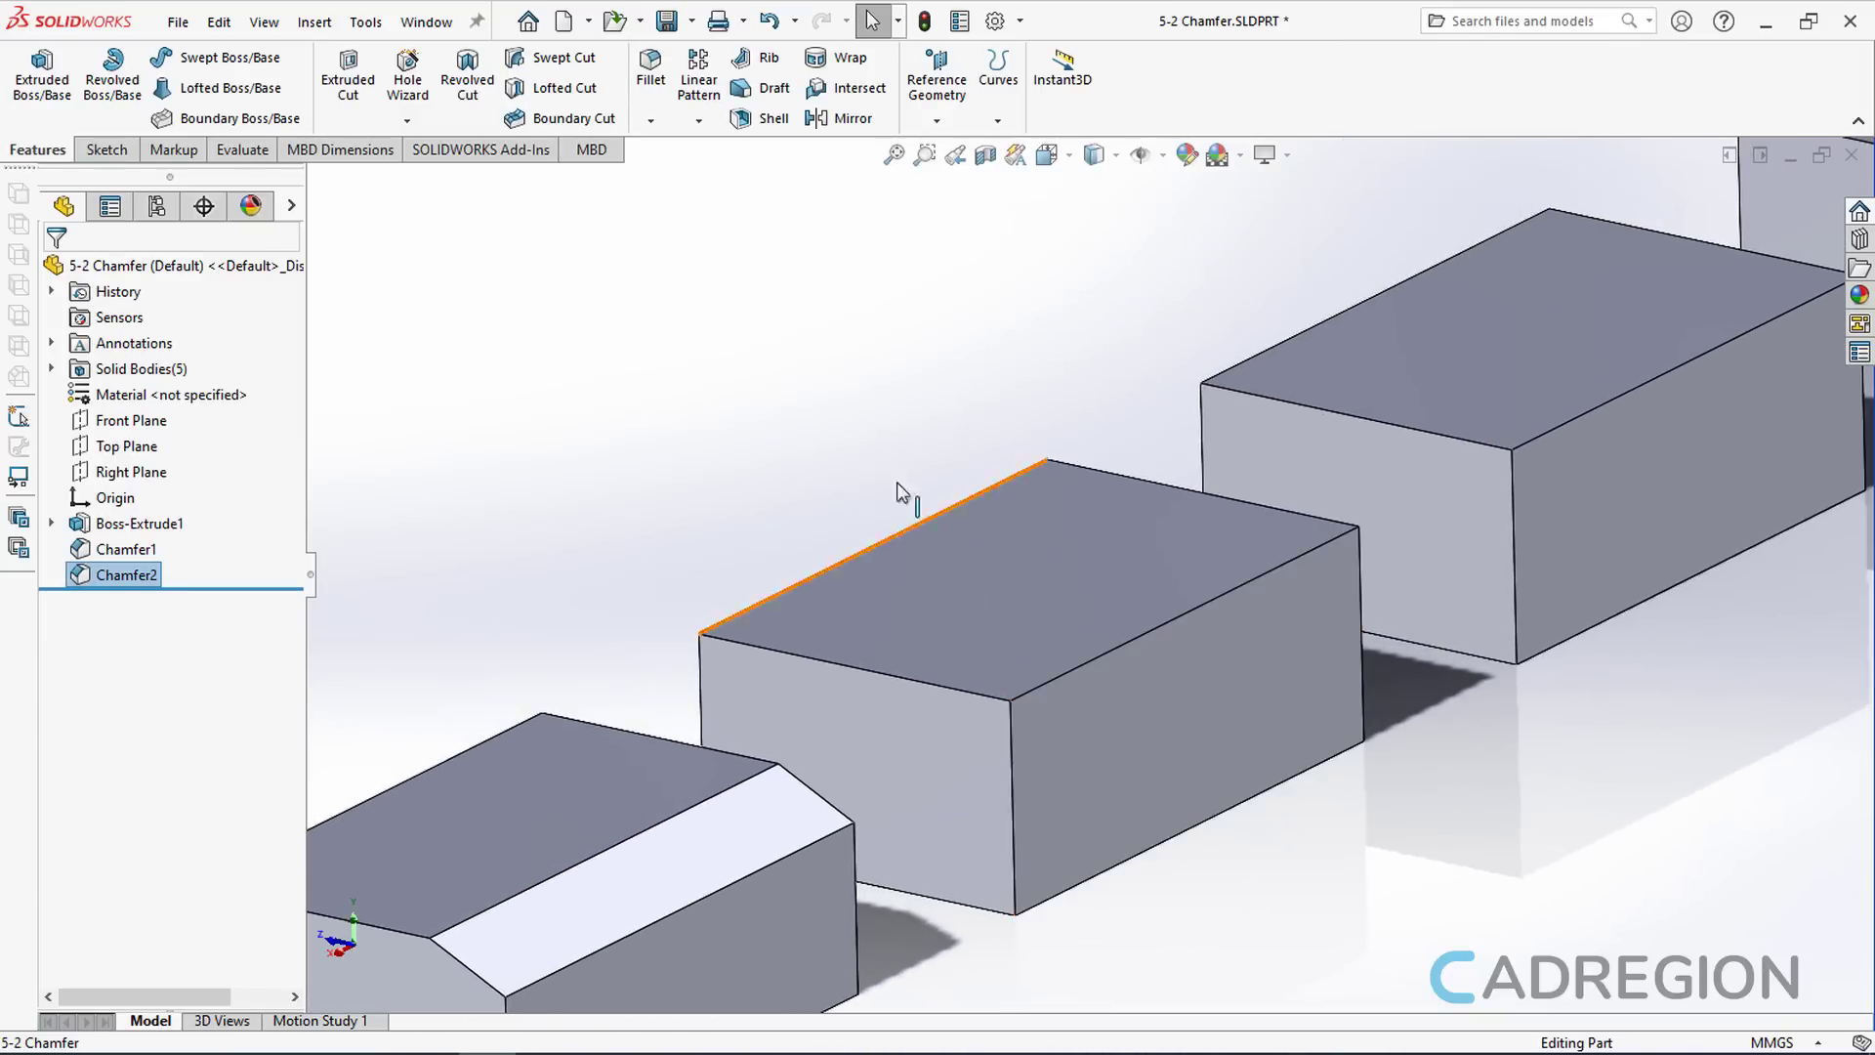
click(651, 121)
click(673, 183)
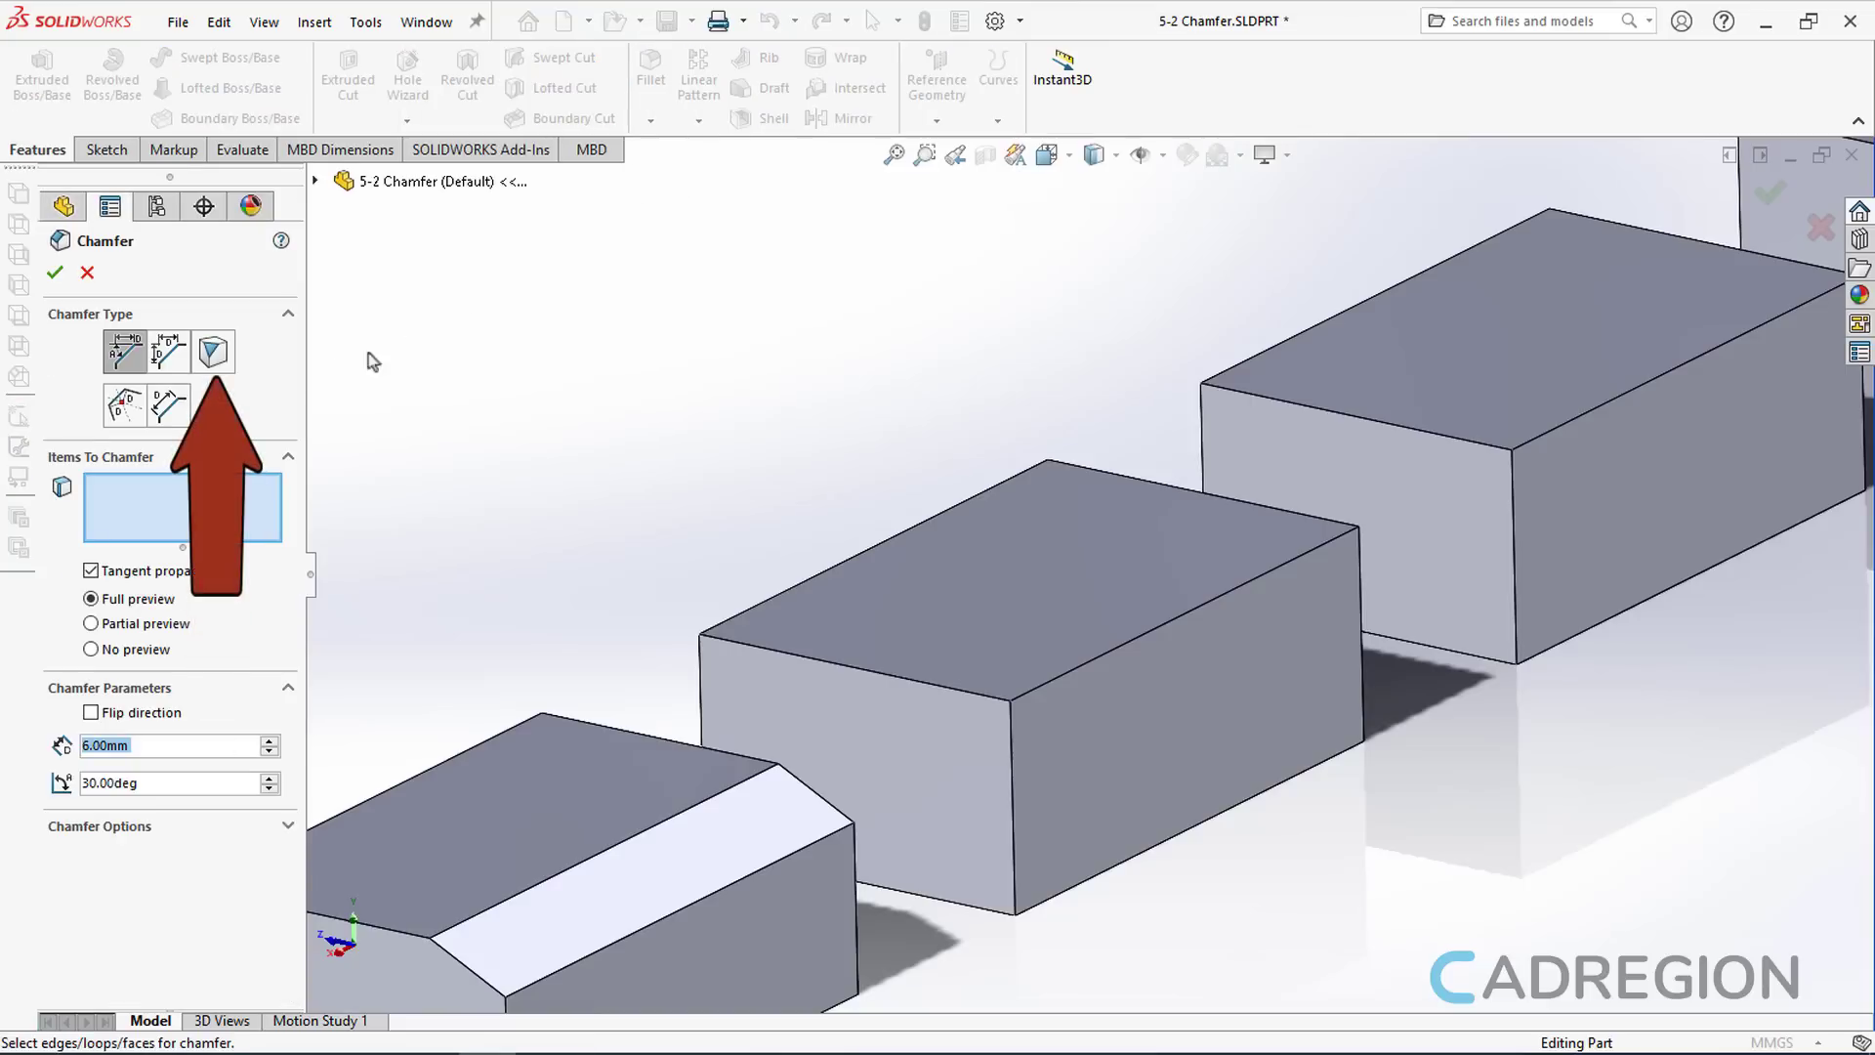
click(215, 354)
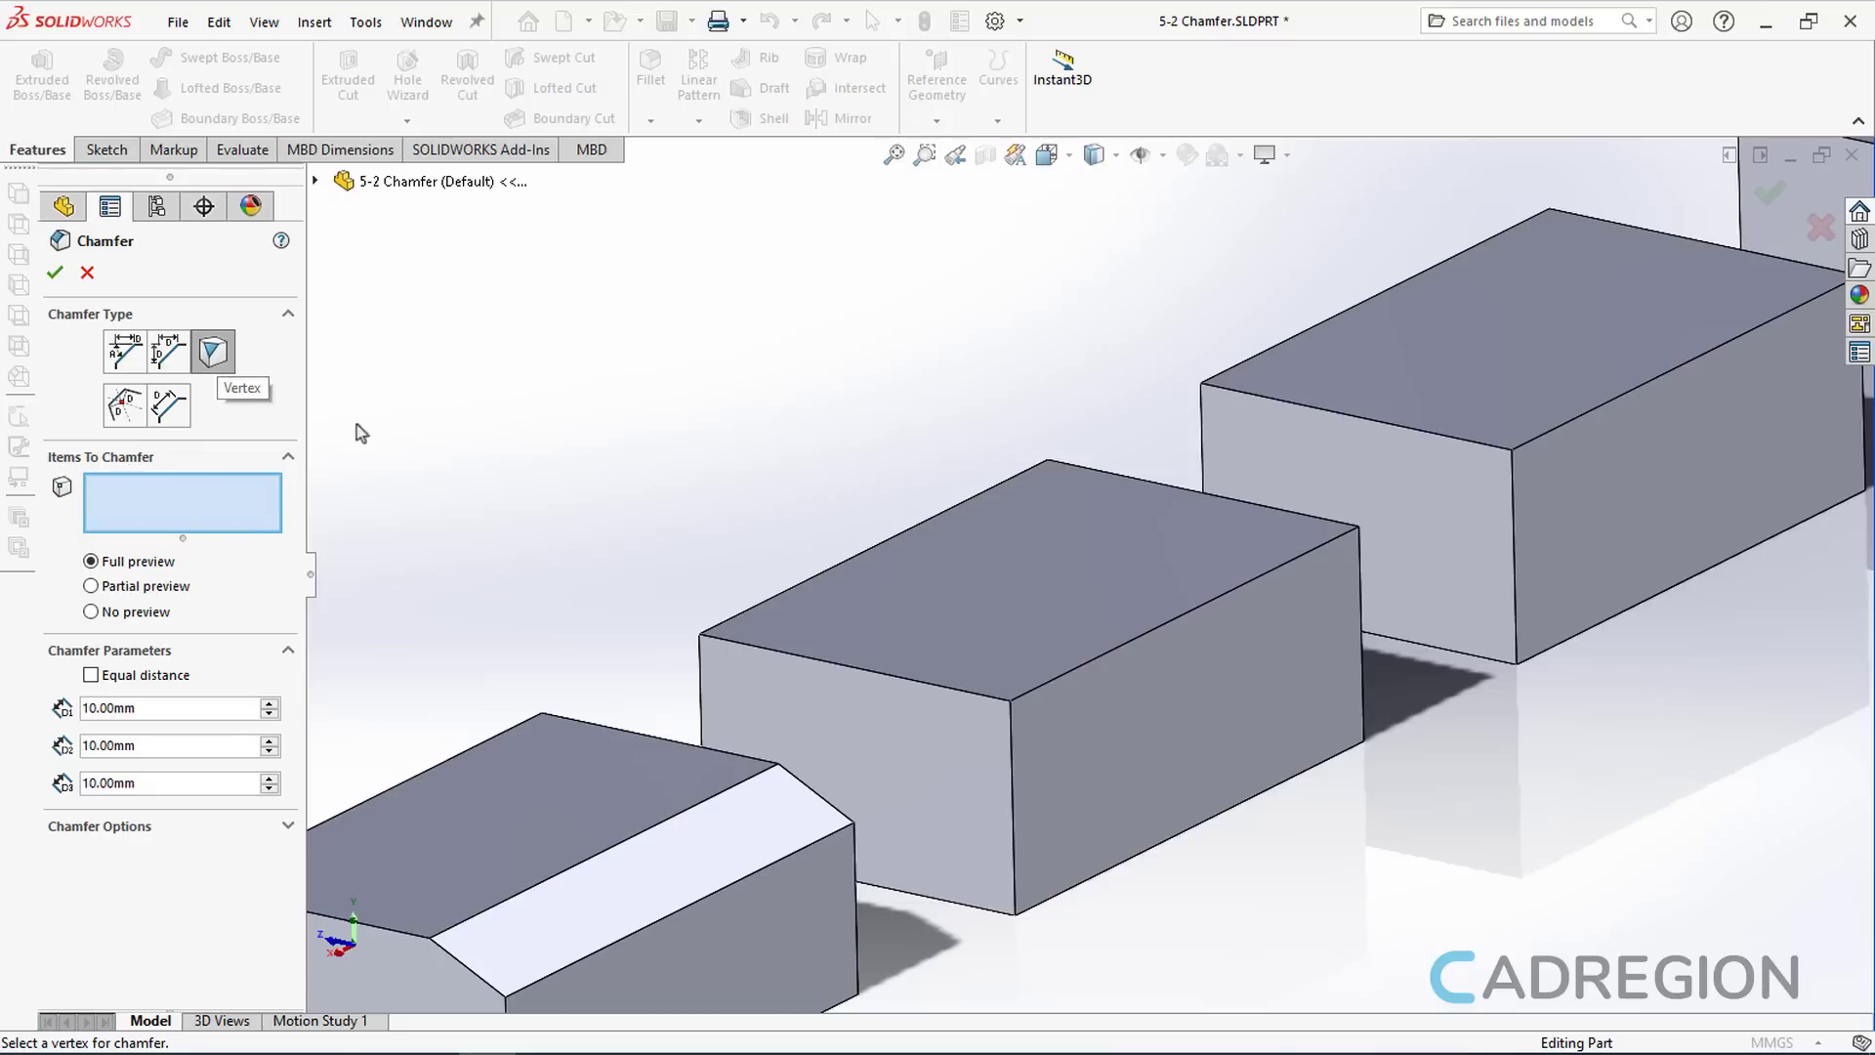
click(1012, 702)
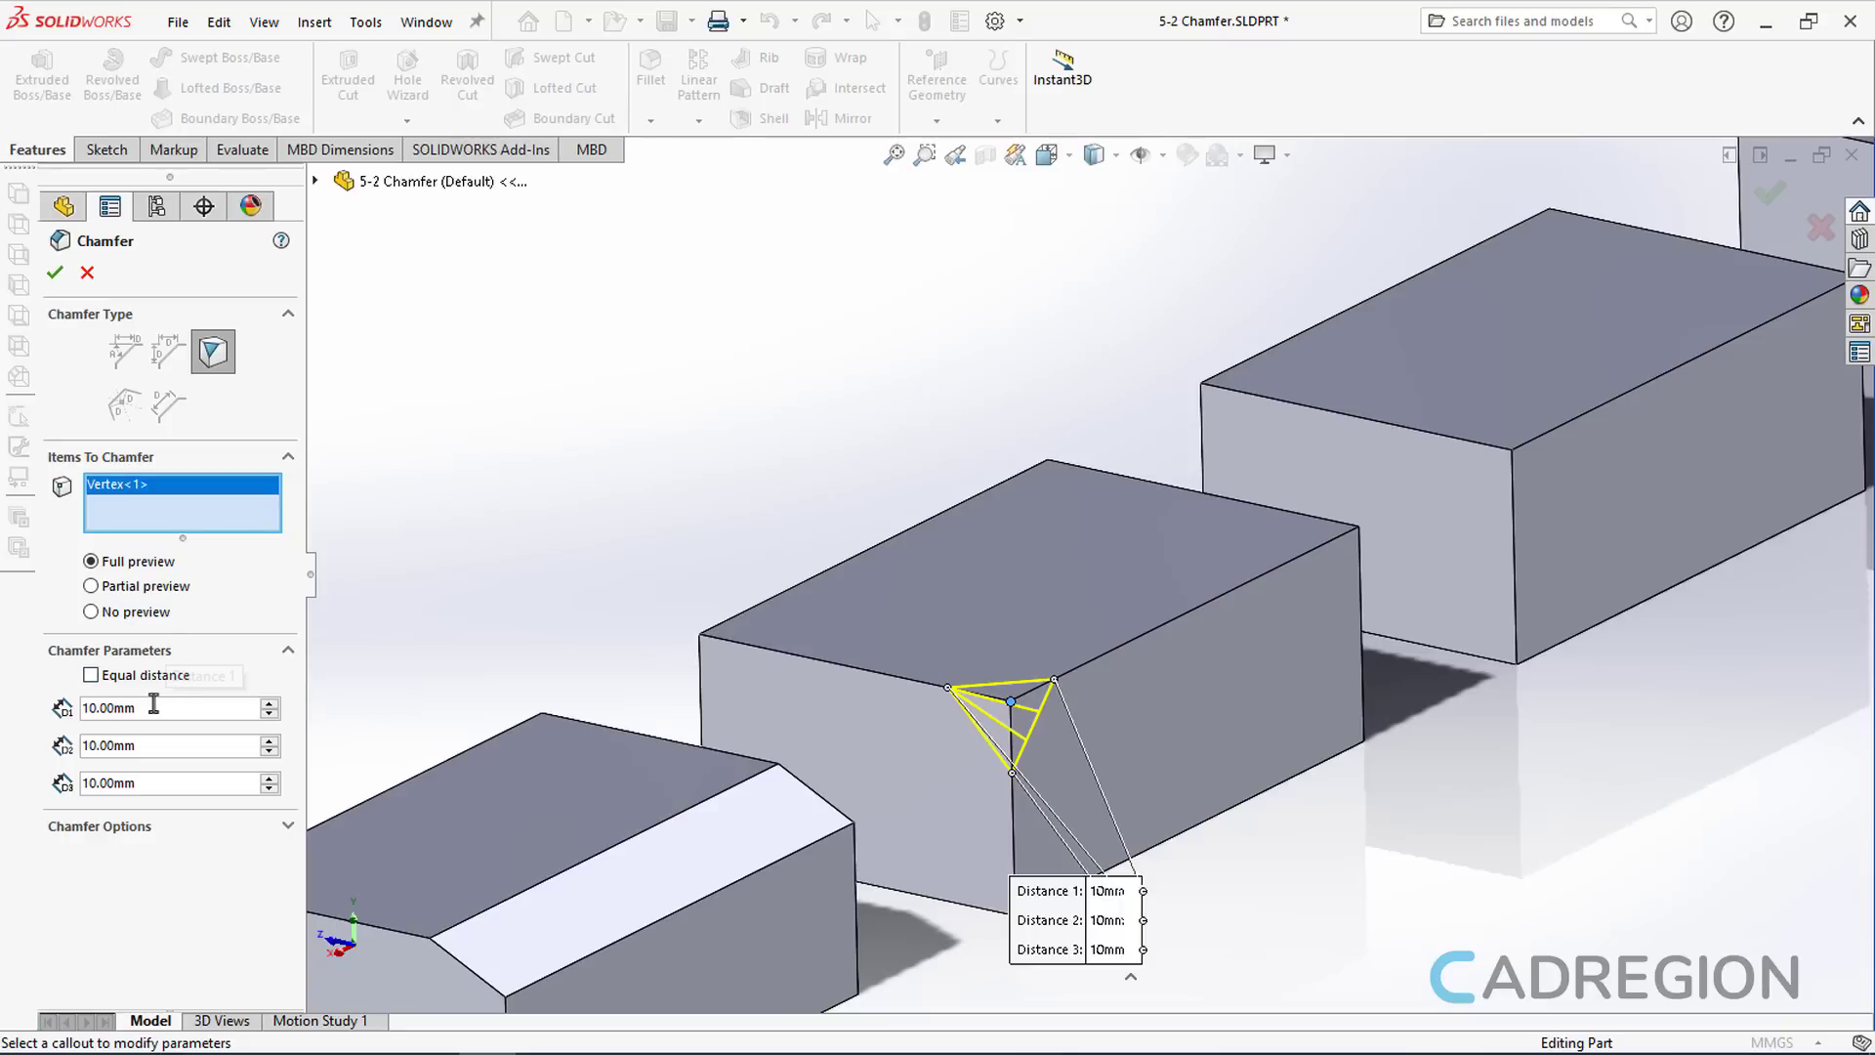
Try Equal distance for the vertex chamfer, switch it back off, and set Distance 2 to 5 mm
click(91, 675)
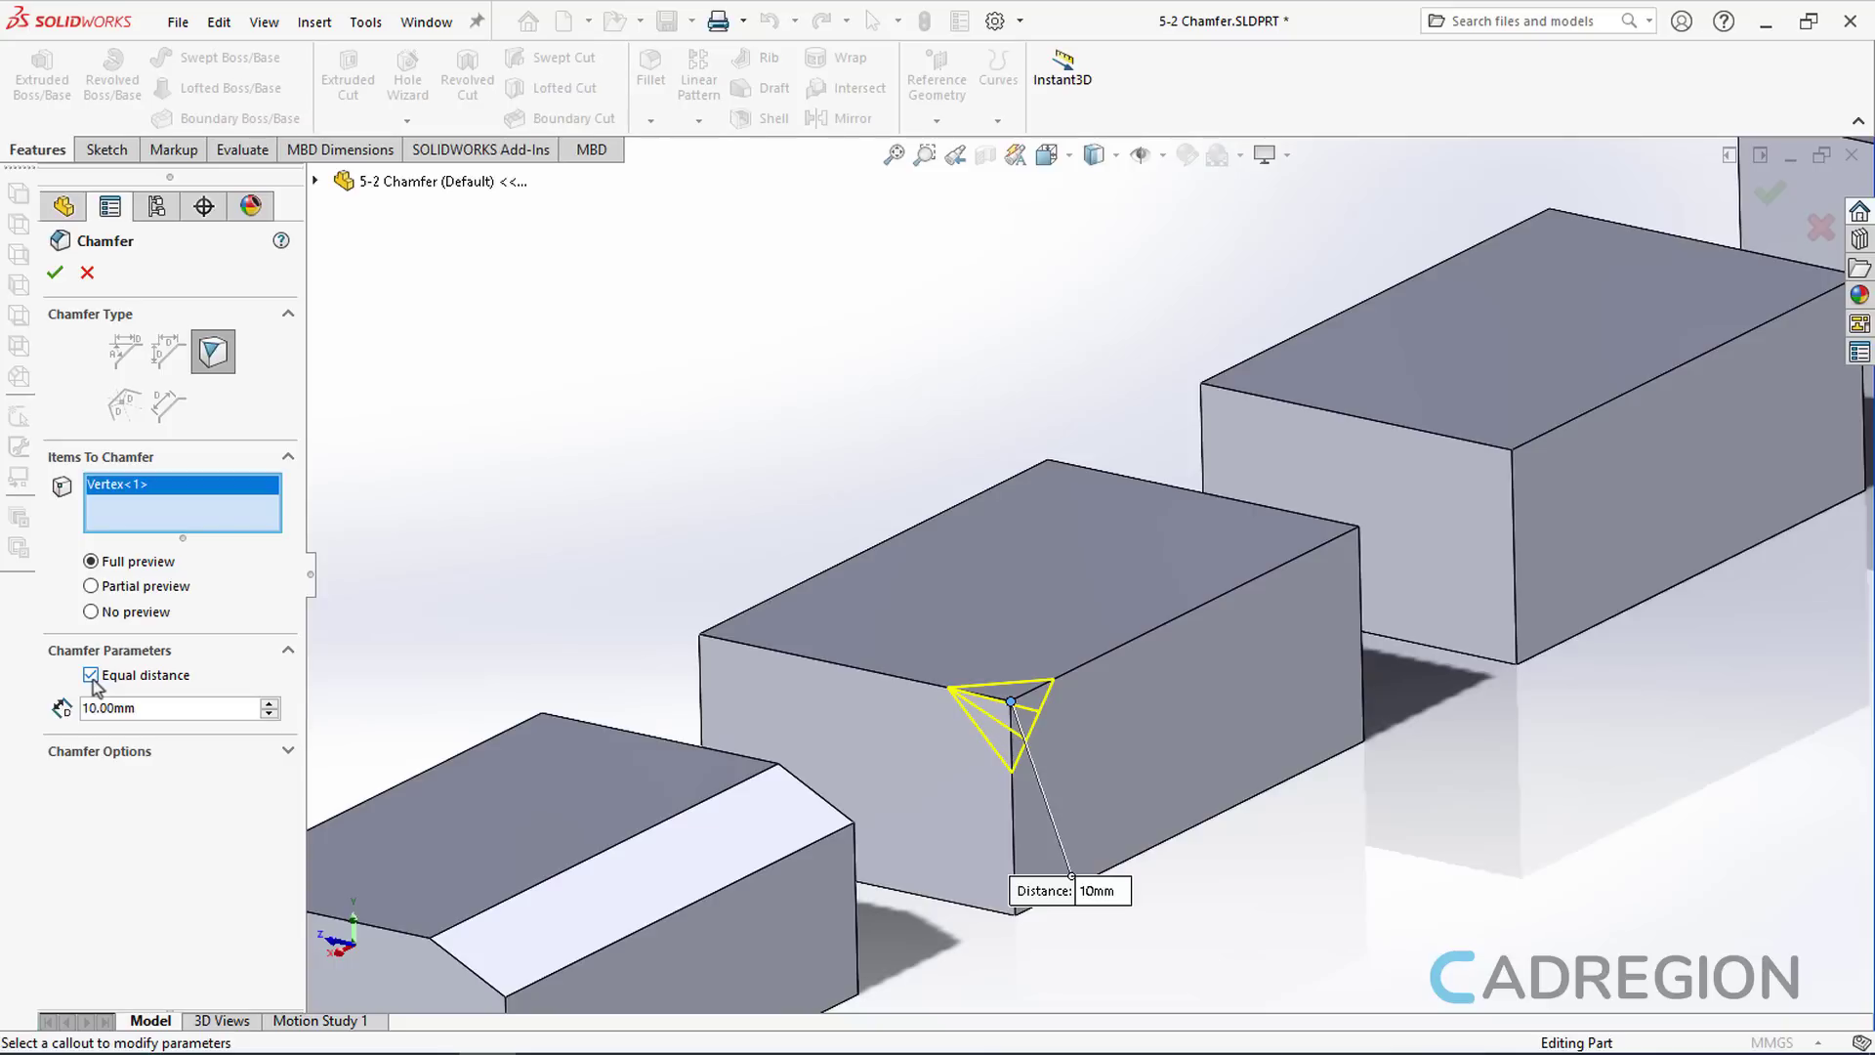
click(92, 675)
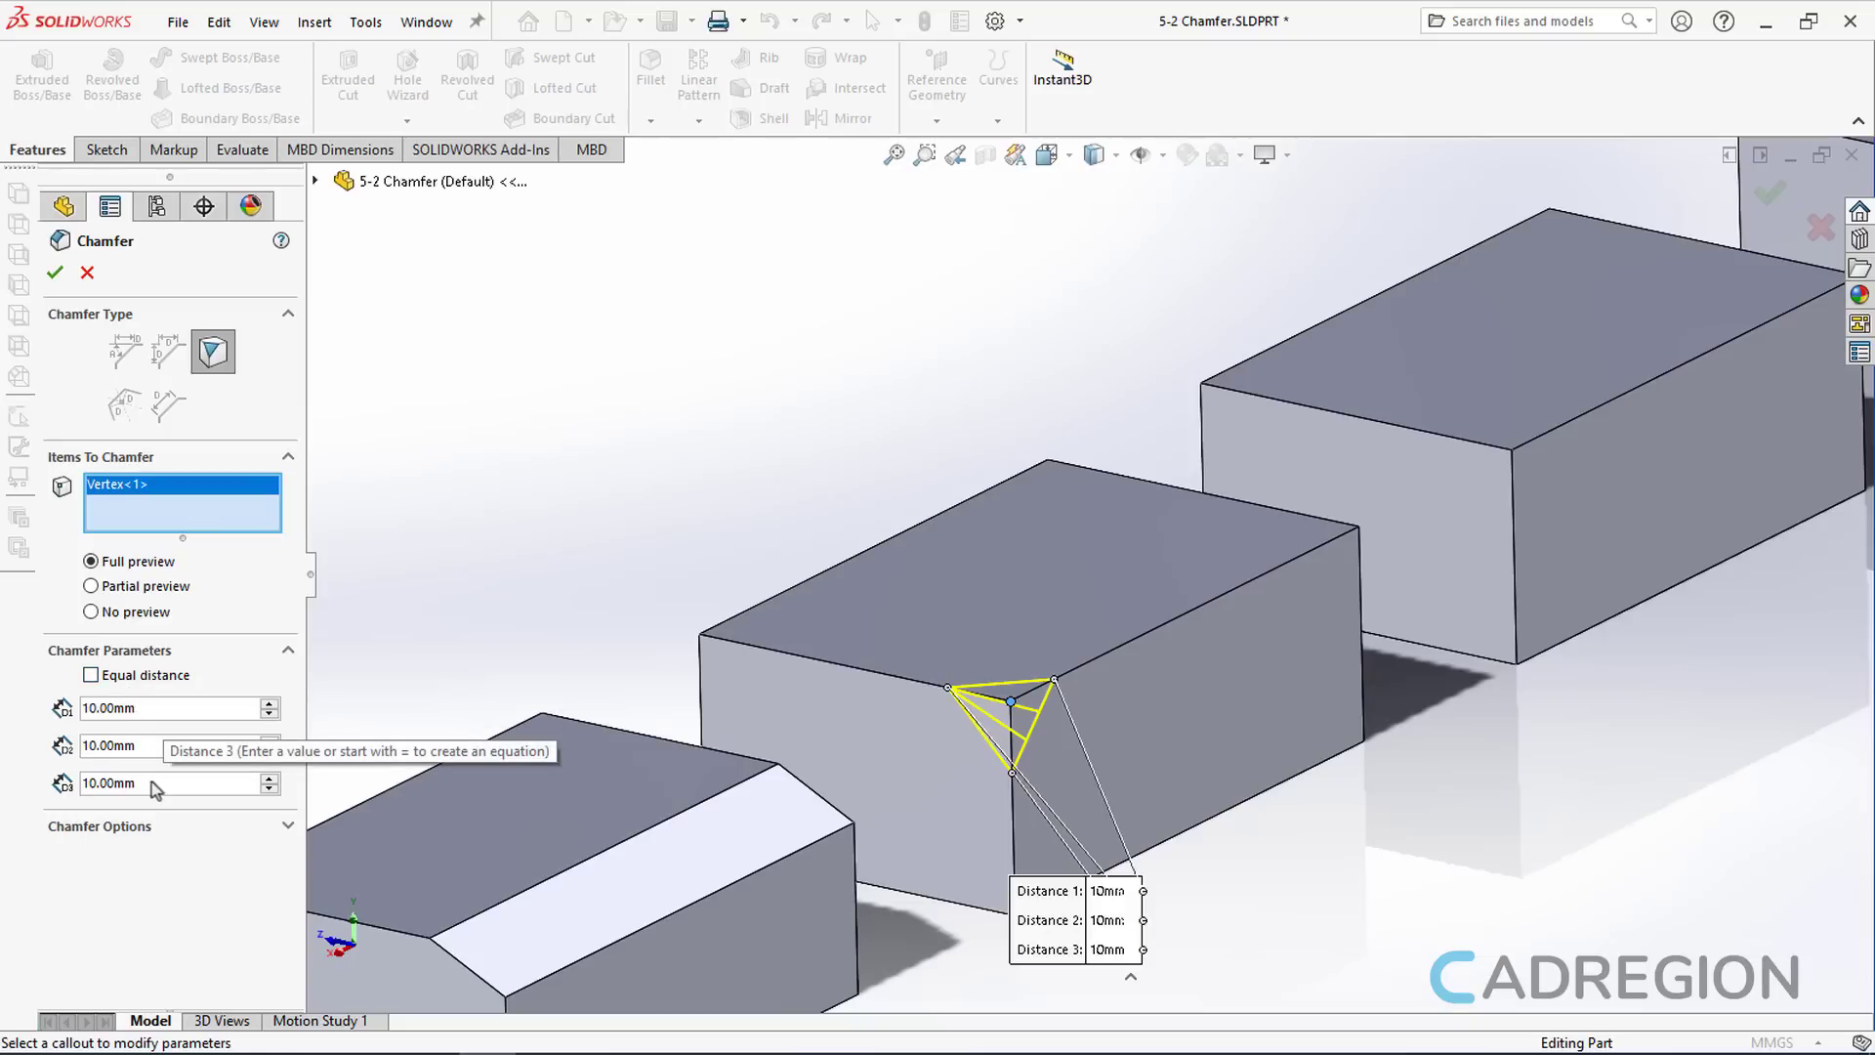
double_click(147, 709)
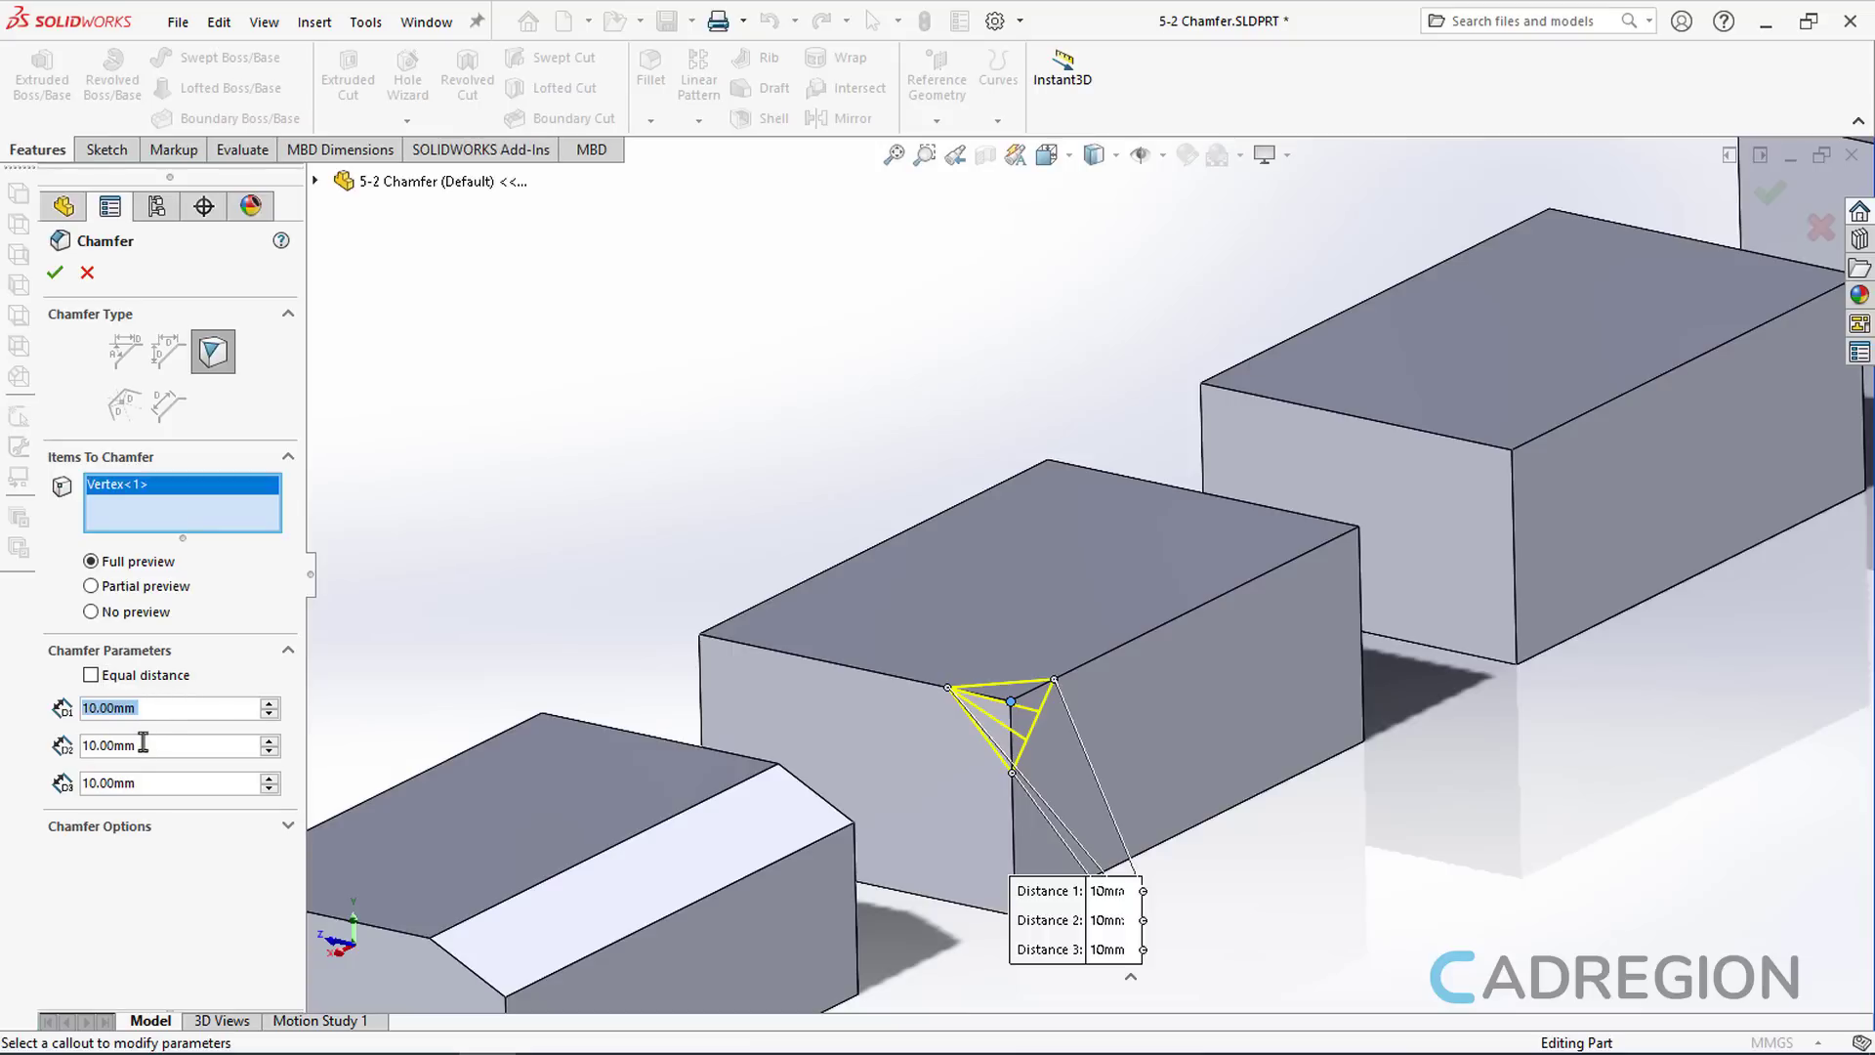
double_click(142, 743)
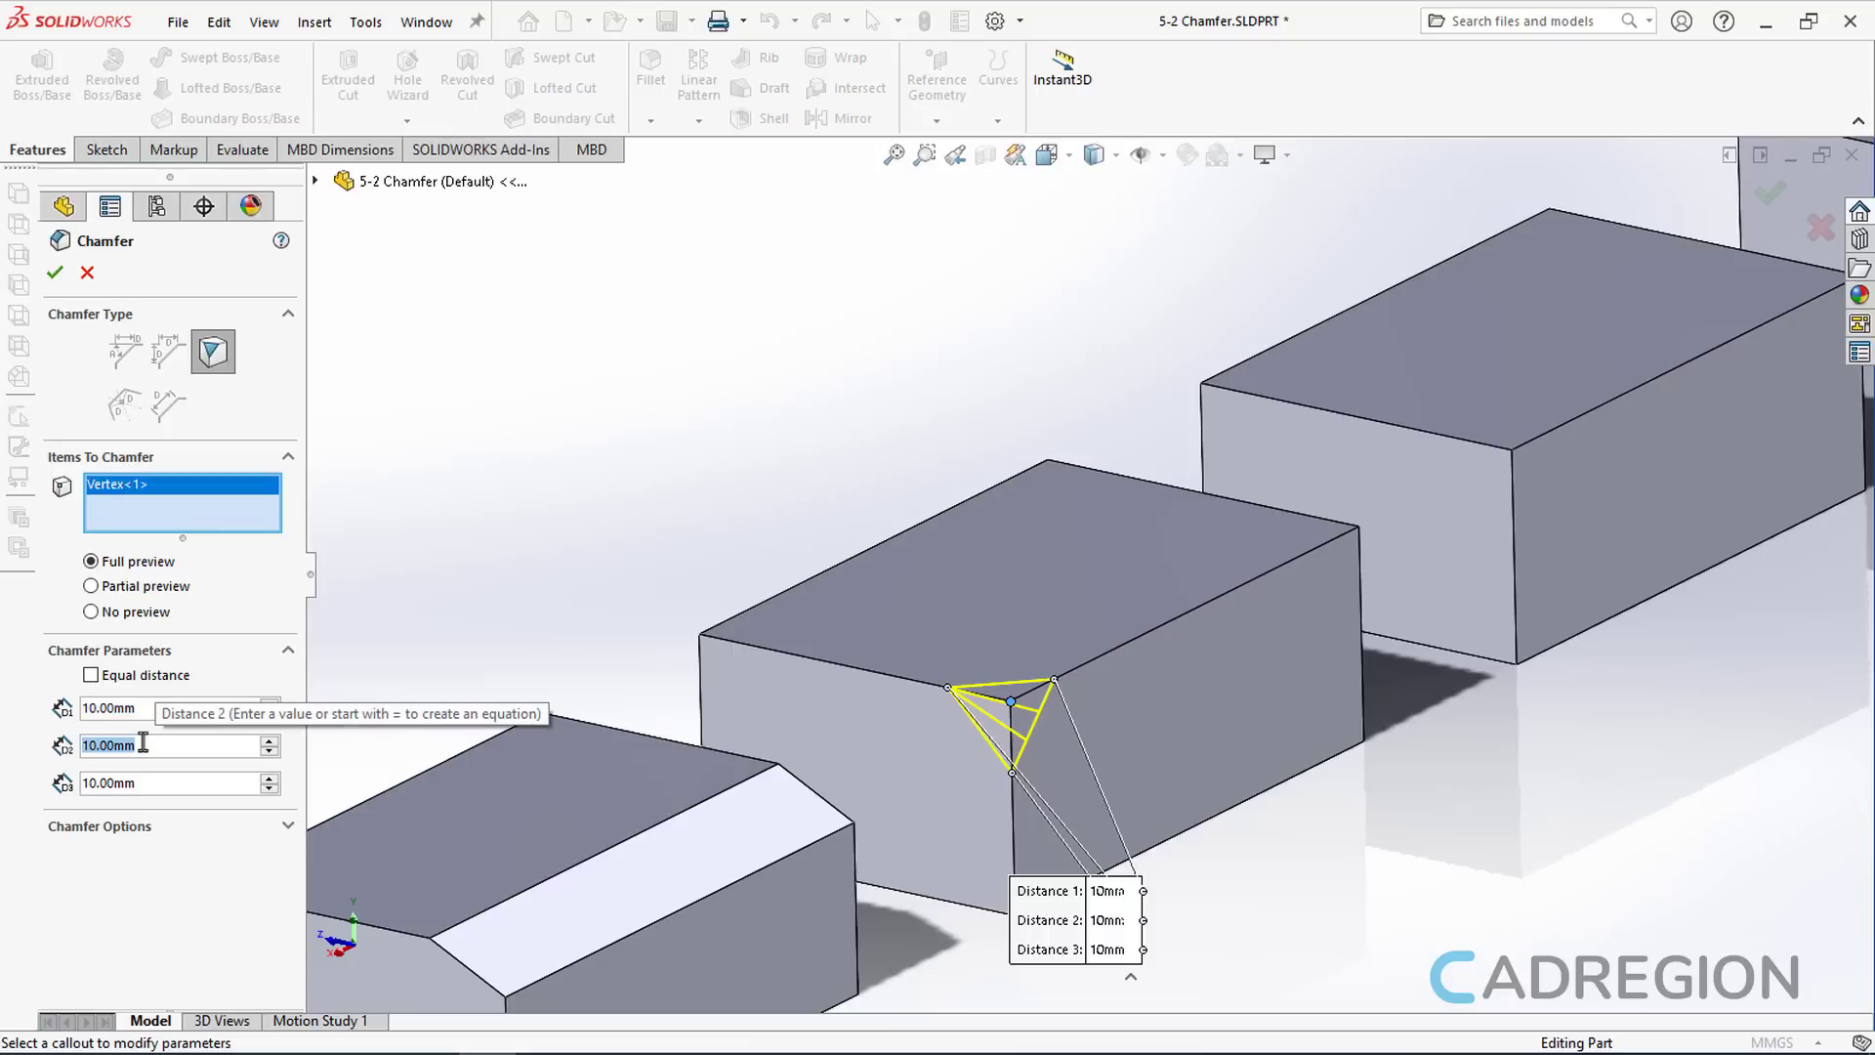
text(5)
key(Return)
Set Distance 3 of the vertex chamfer to 15 mm and accept the chamfer
click(149, 787)
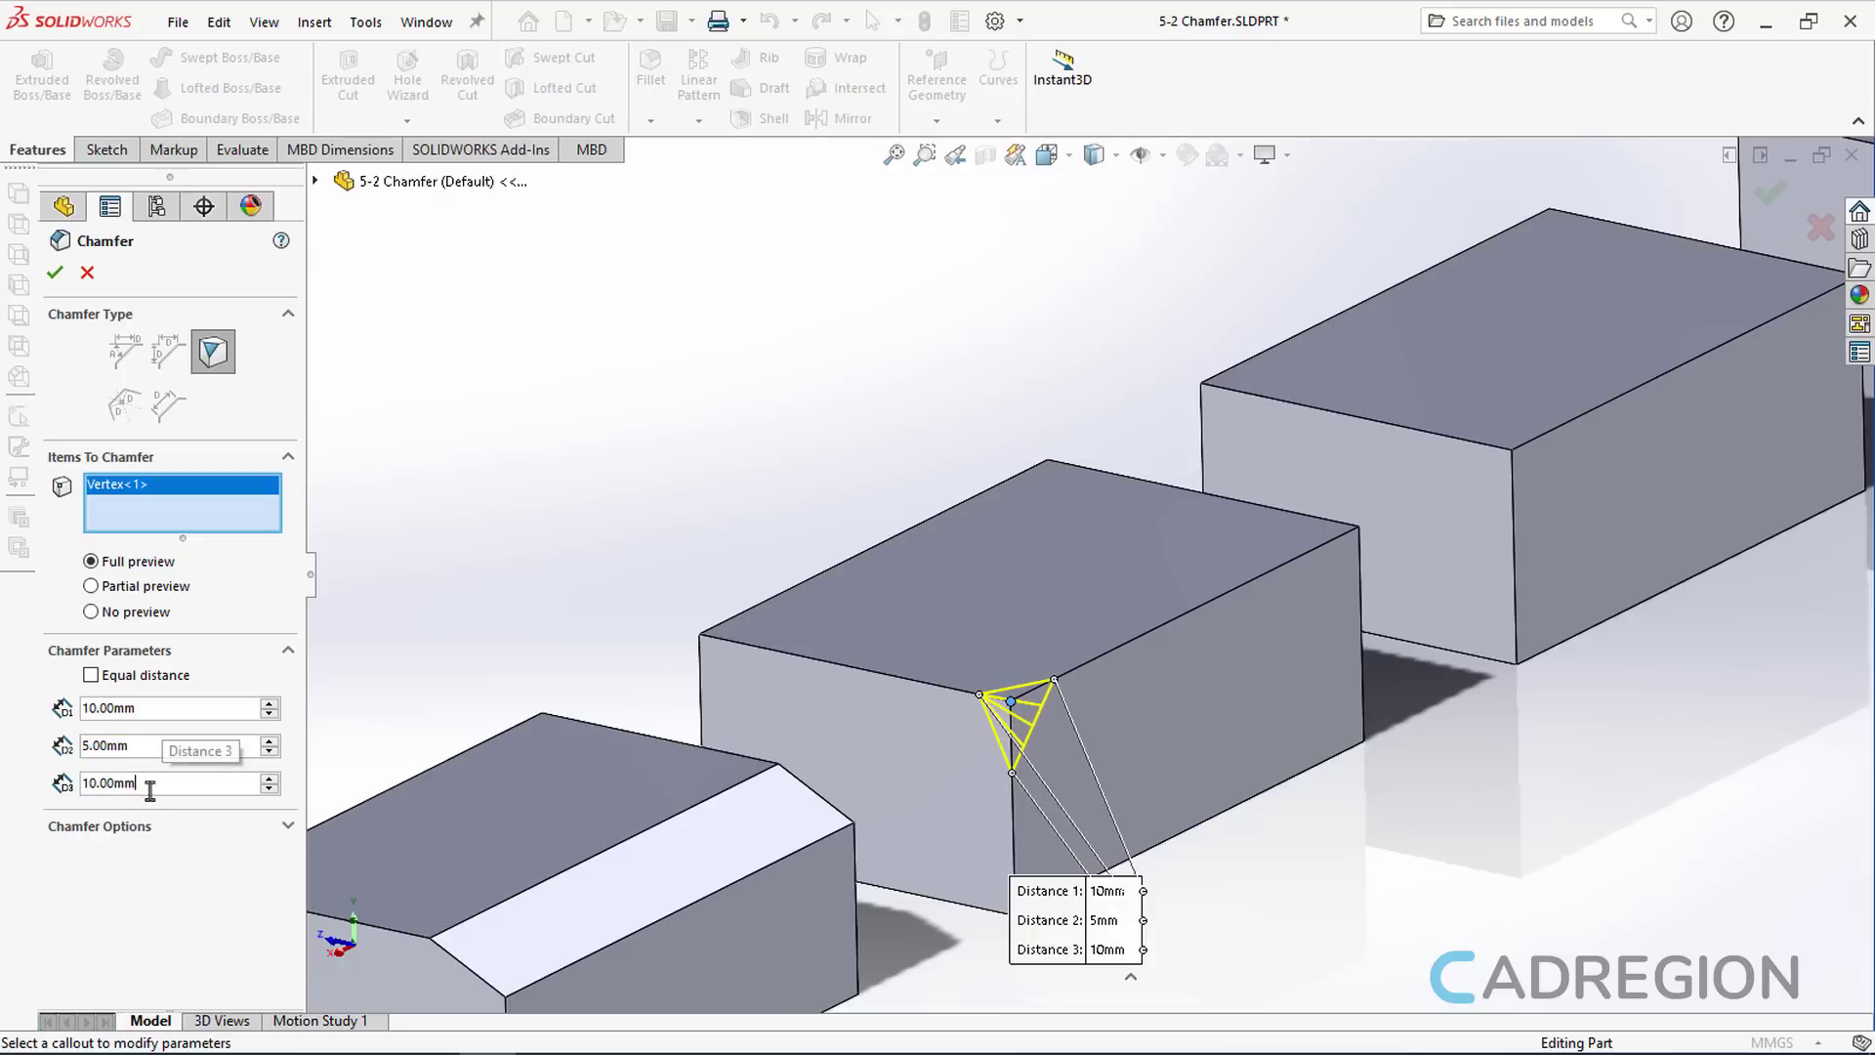
double_click(149, 784)
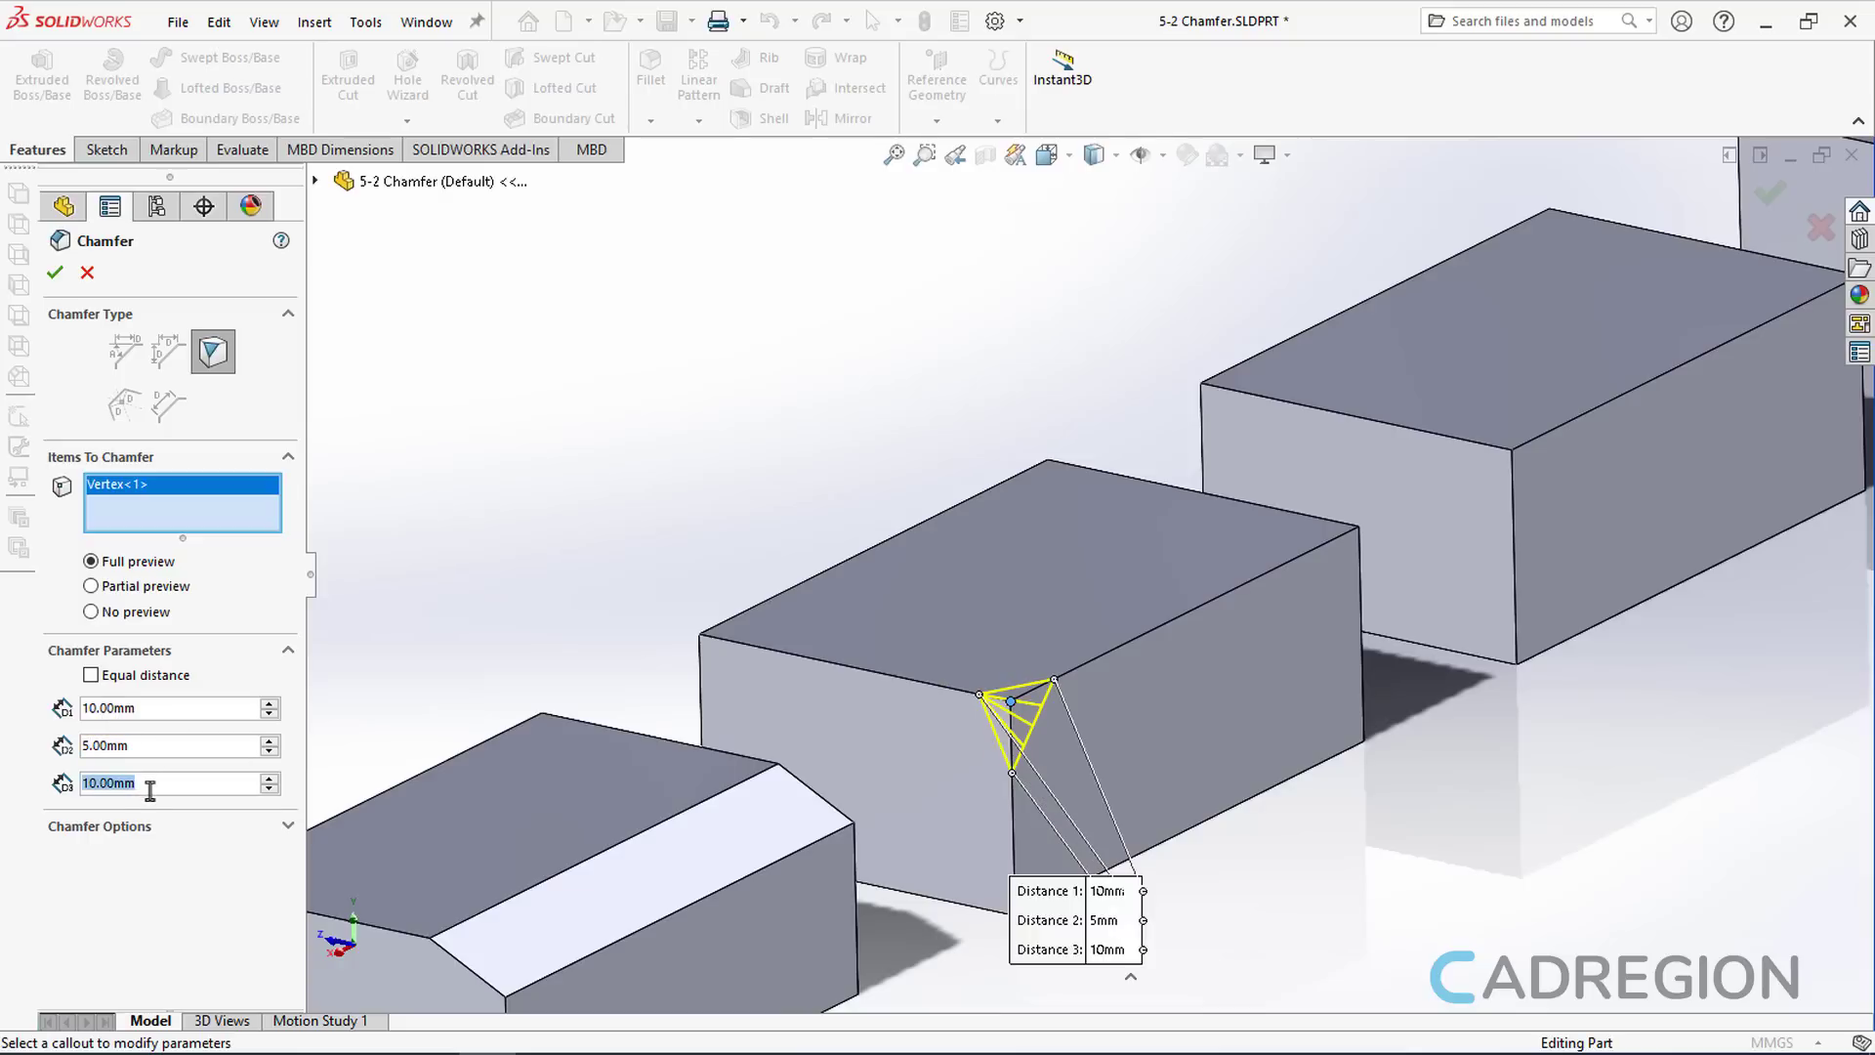
text(15)
key(Return)
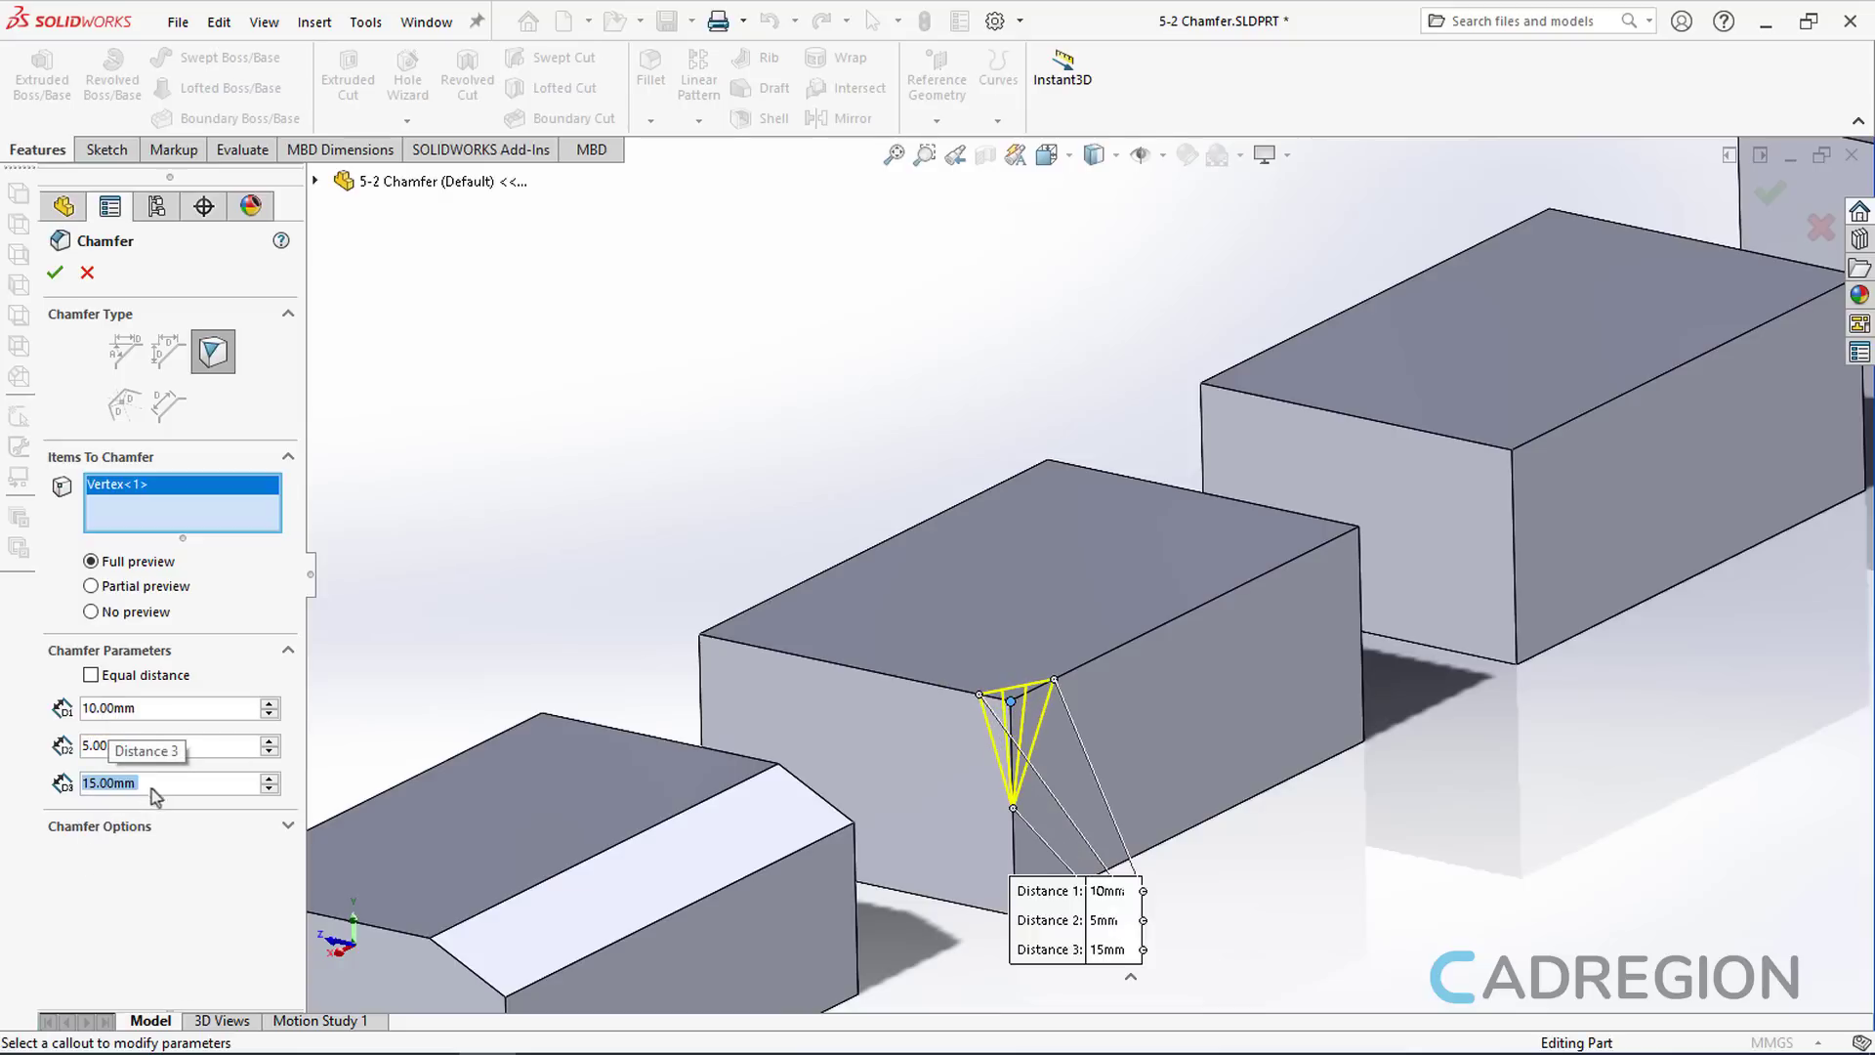
click(55, 277)
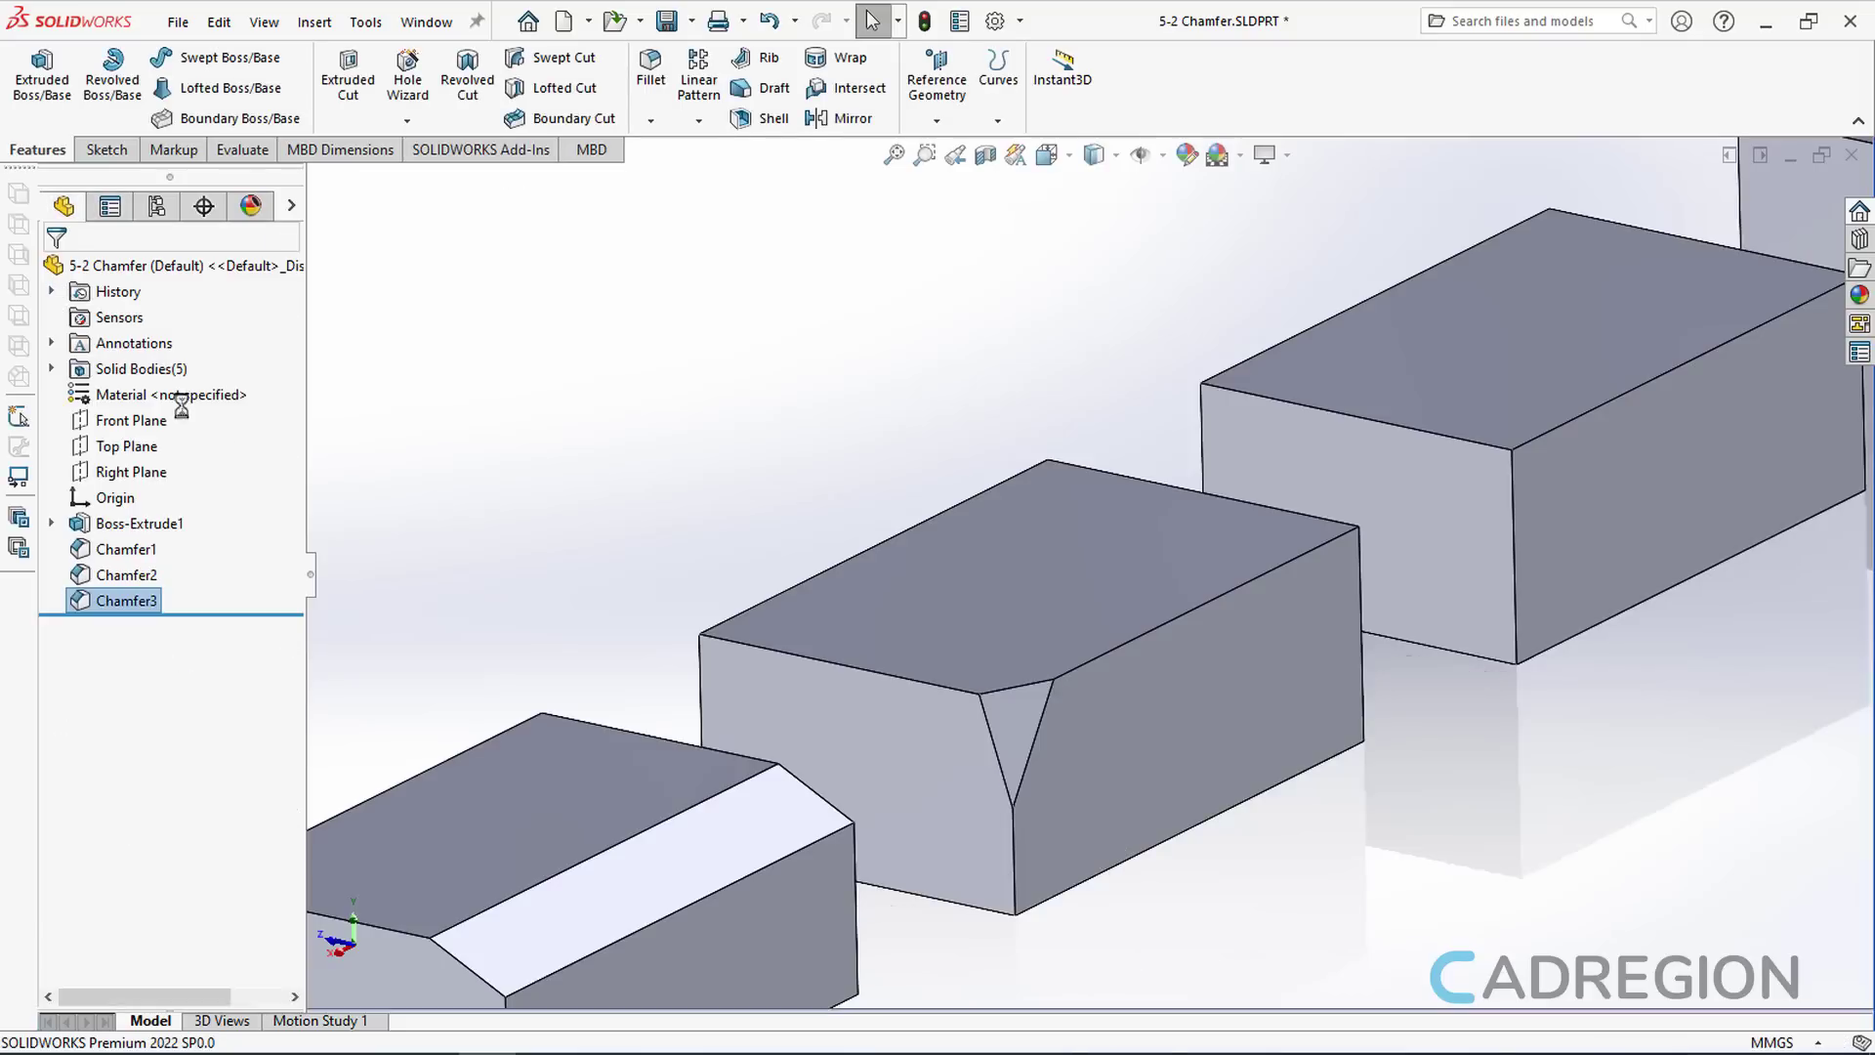
Start an Offset Face chamfer on the right-hand long top edge of the fourth block
middle_drag(1111, 569, 1154, 565)
ctrl+middle_drag(1629, 481, 1217, 710)
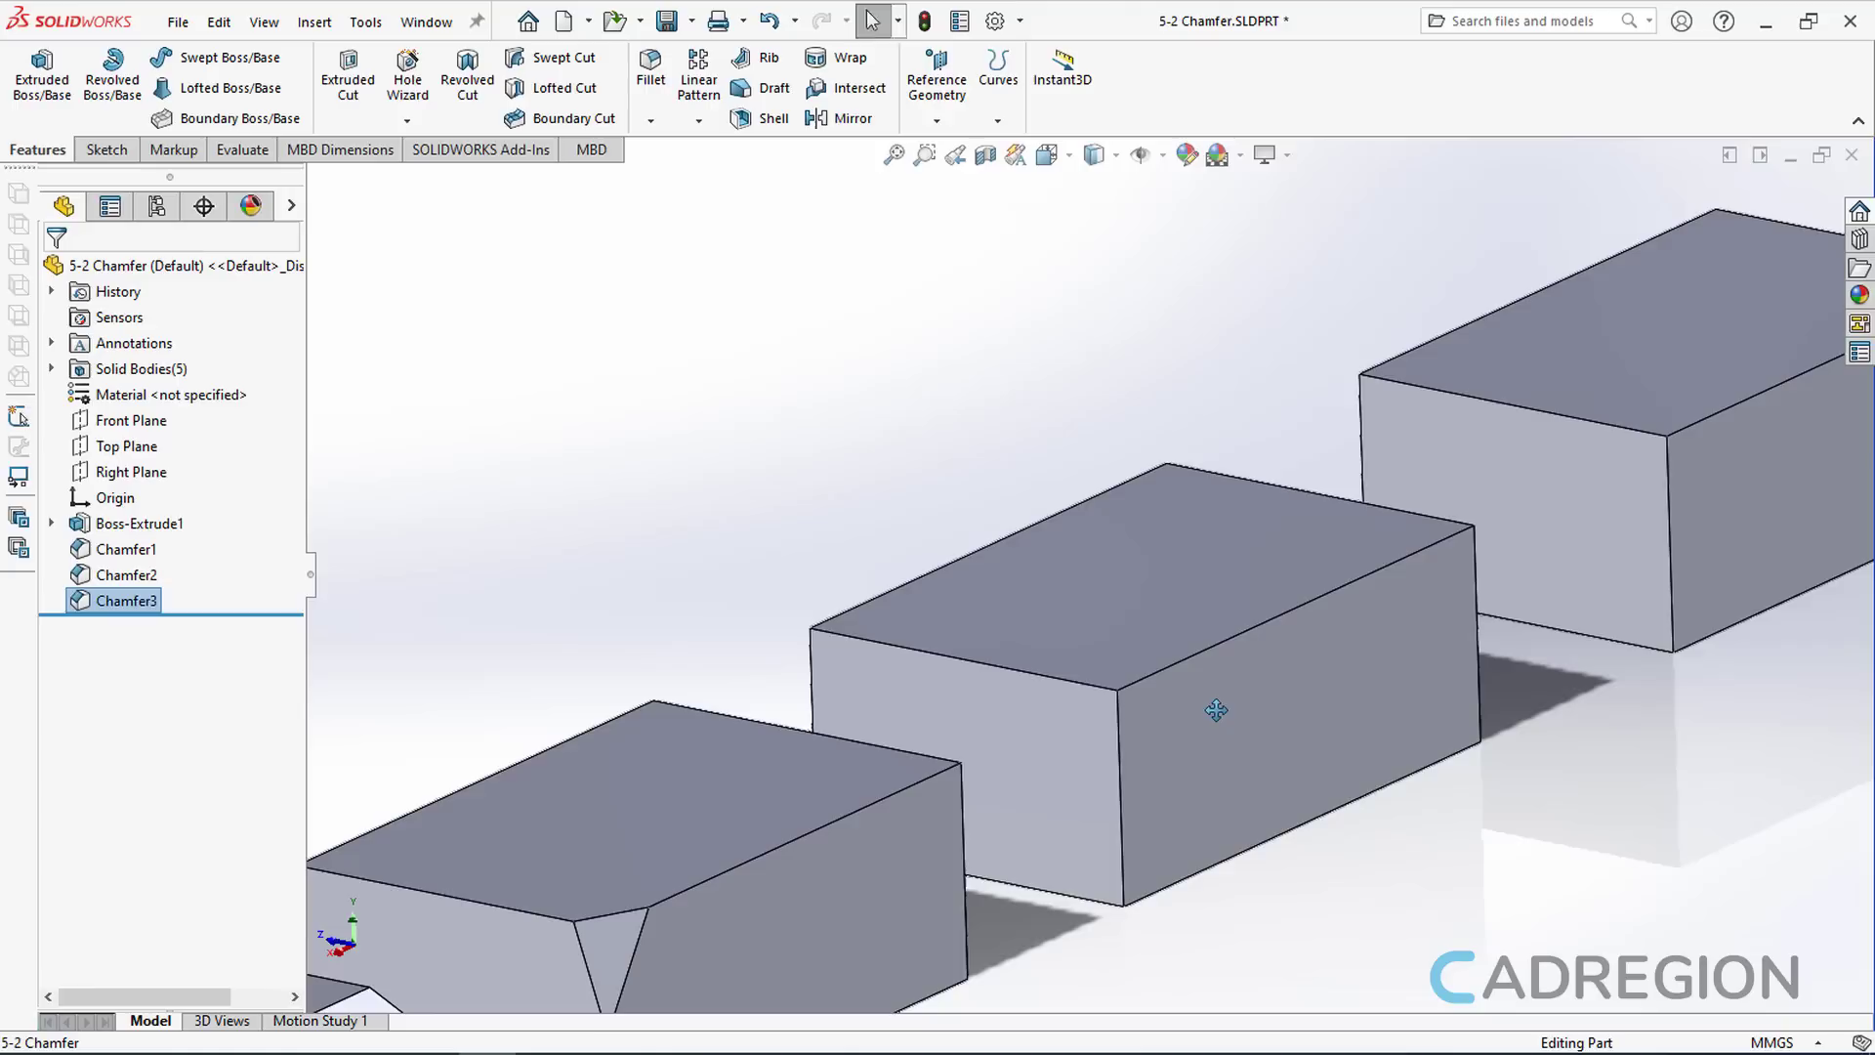
click(651, 124)
click(674, 180)
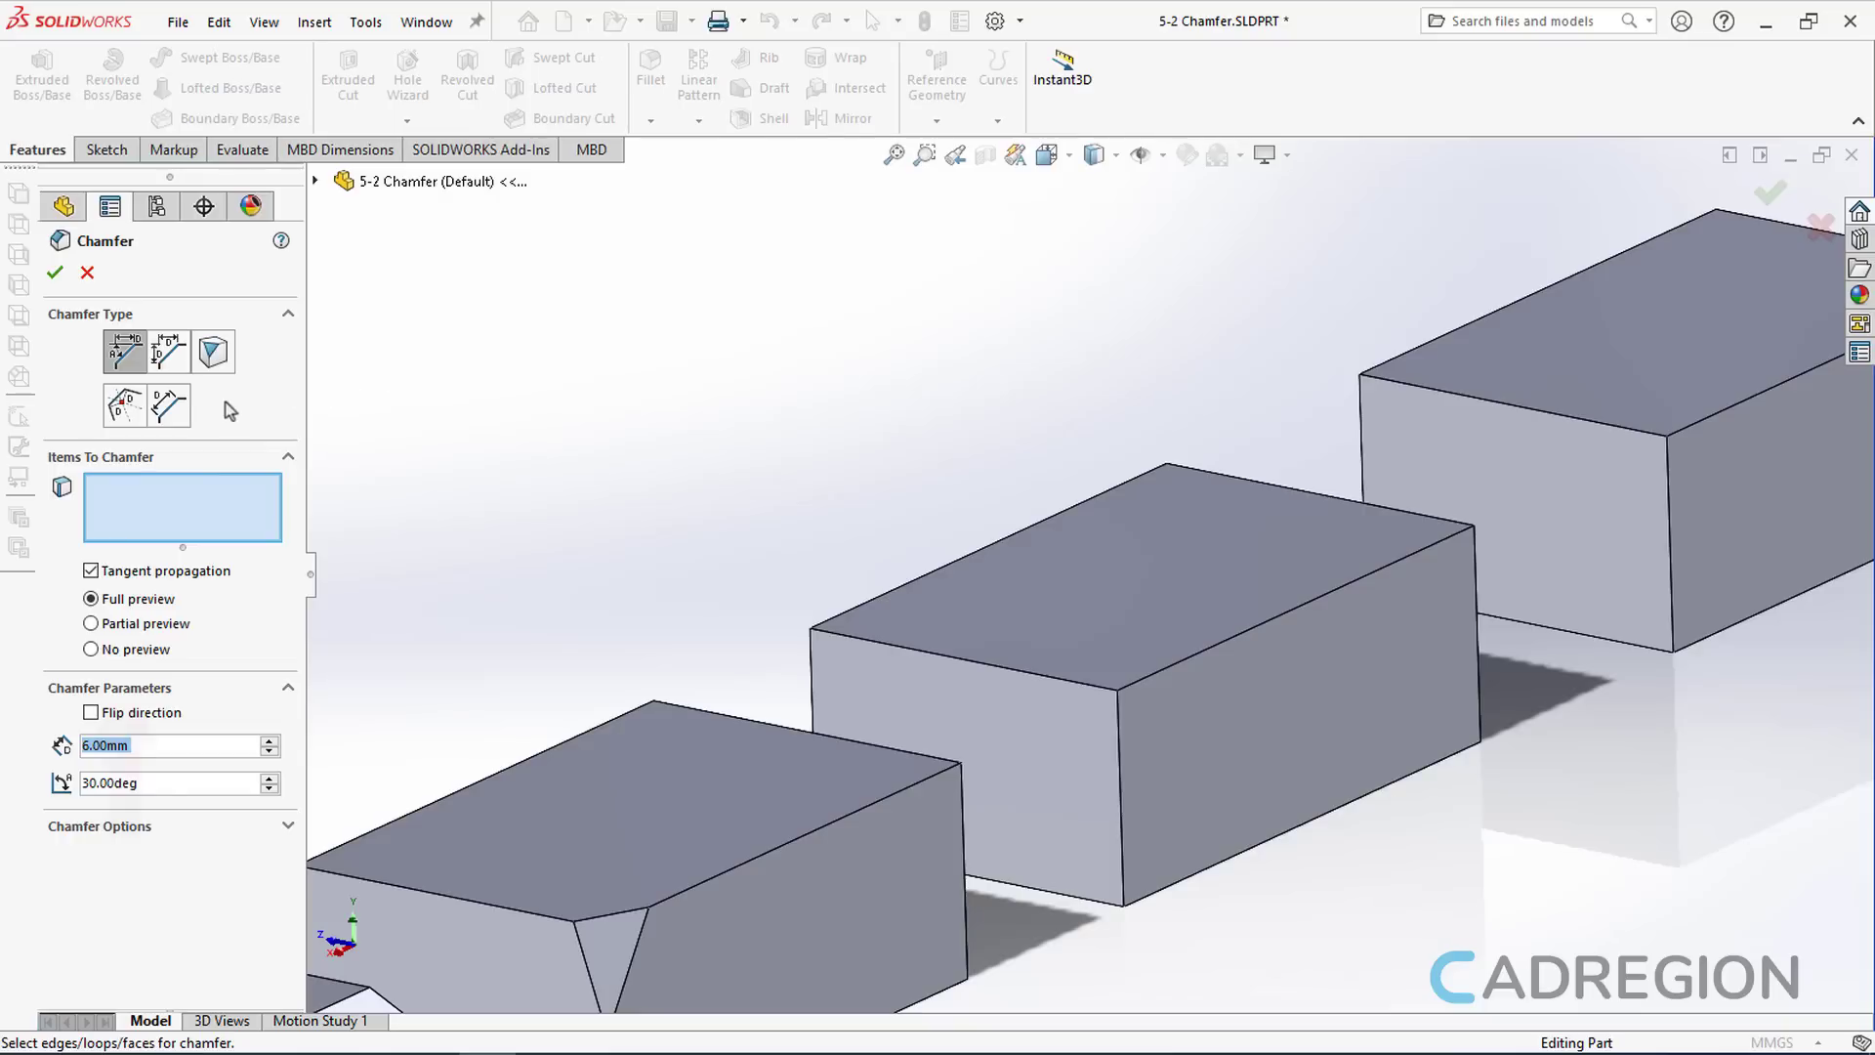
click(144, 416)
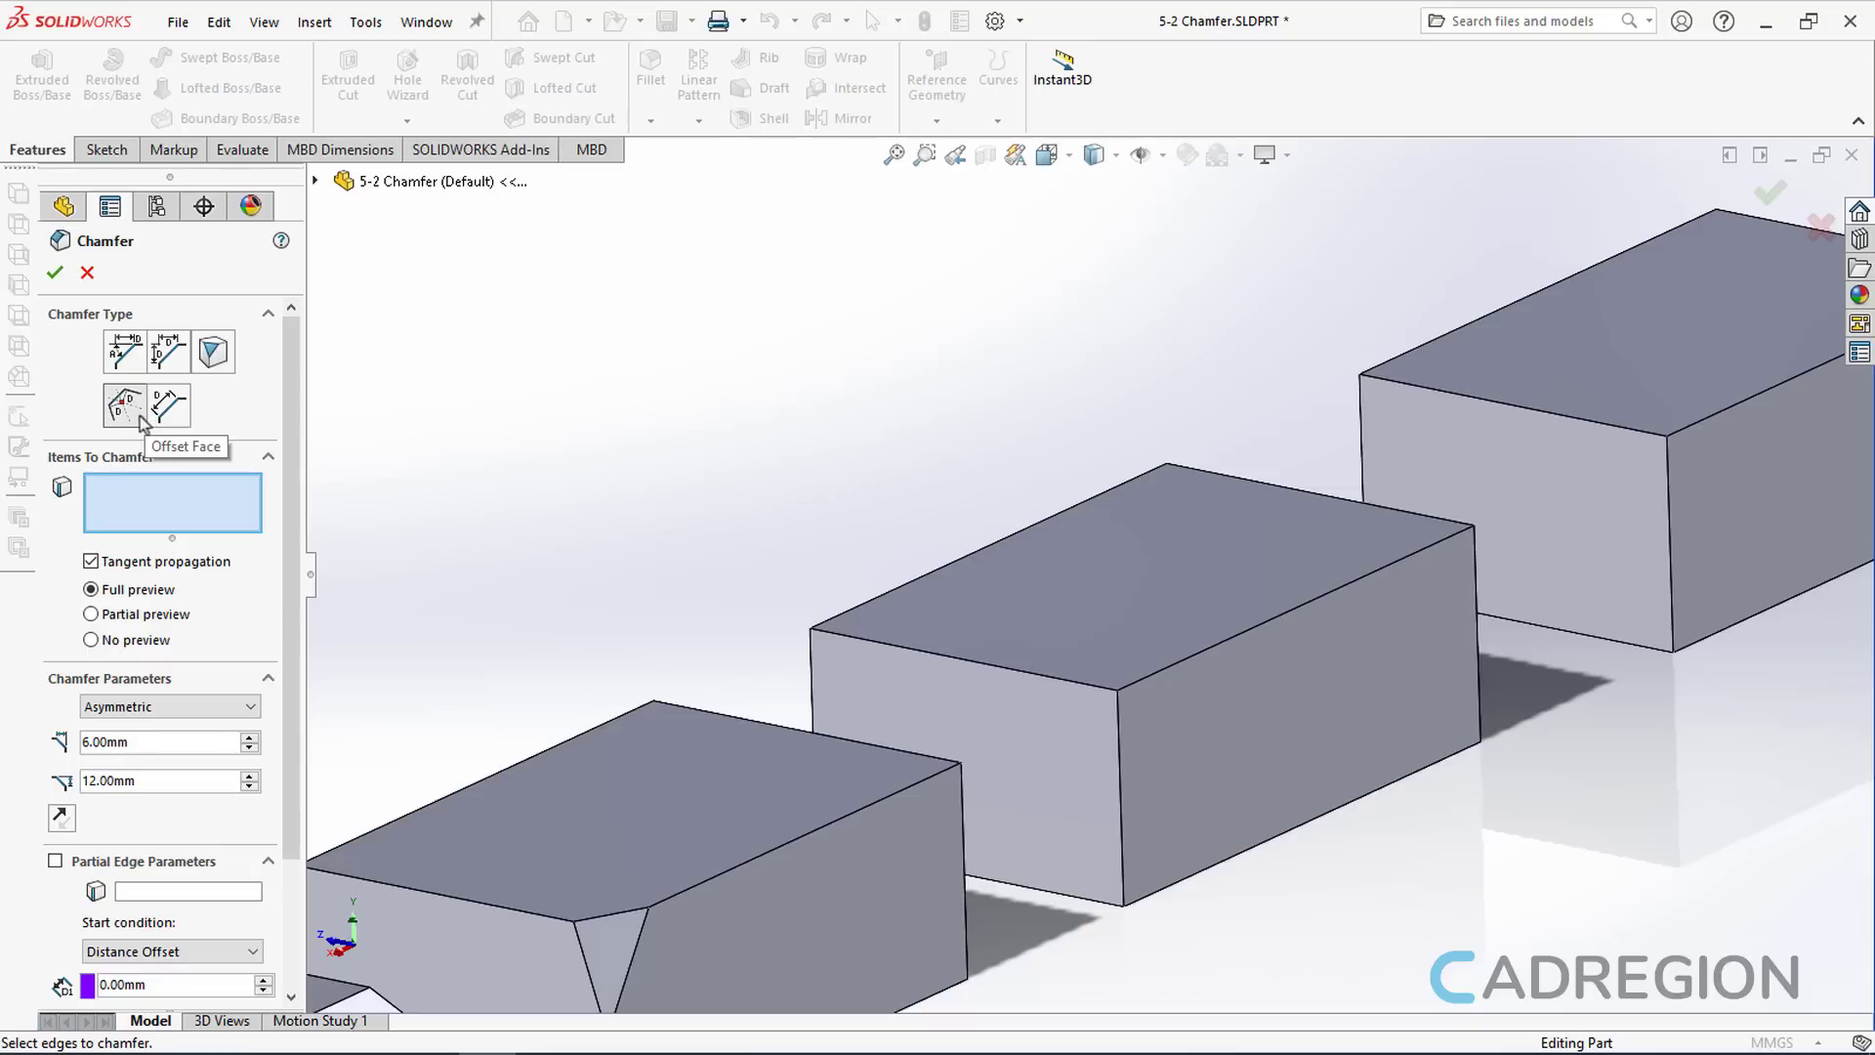
click(142, 420)
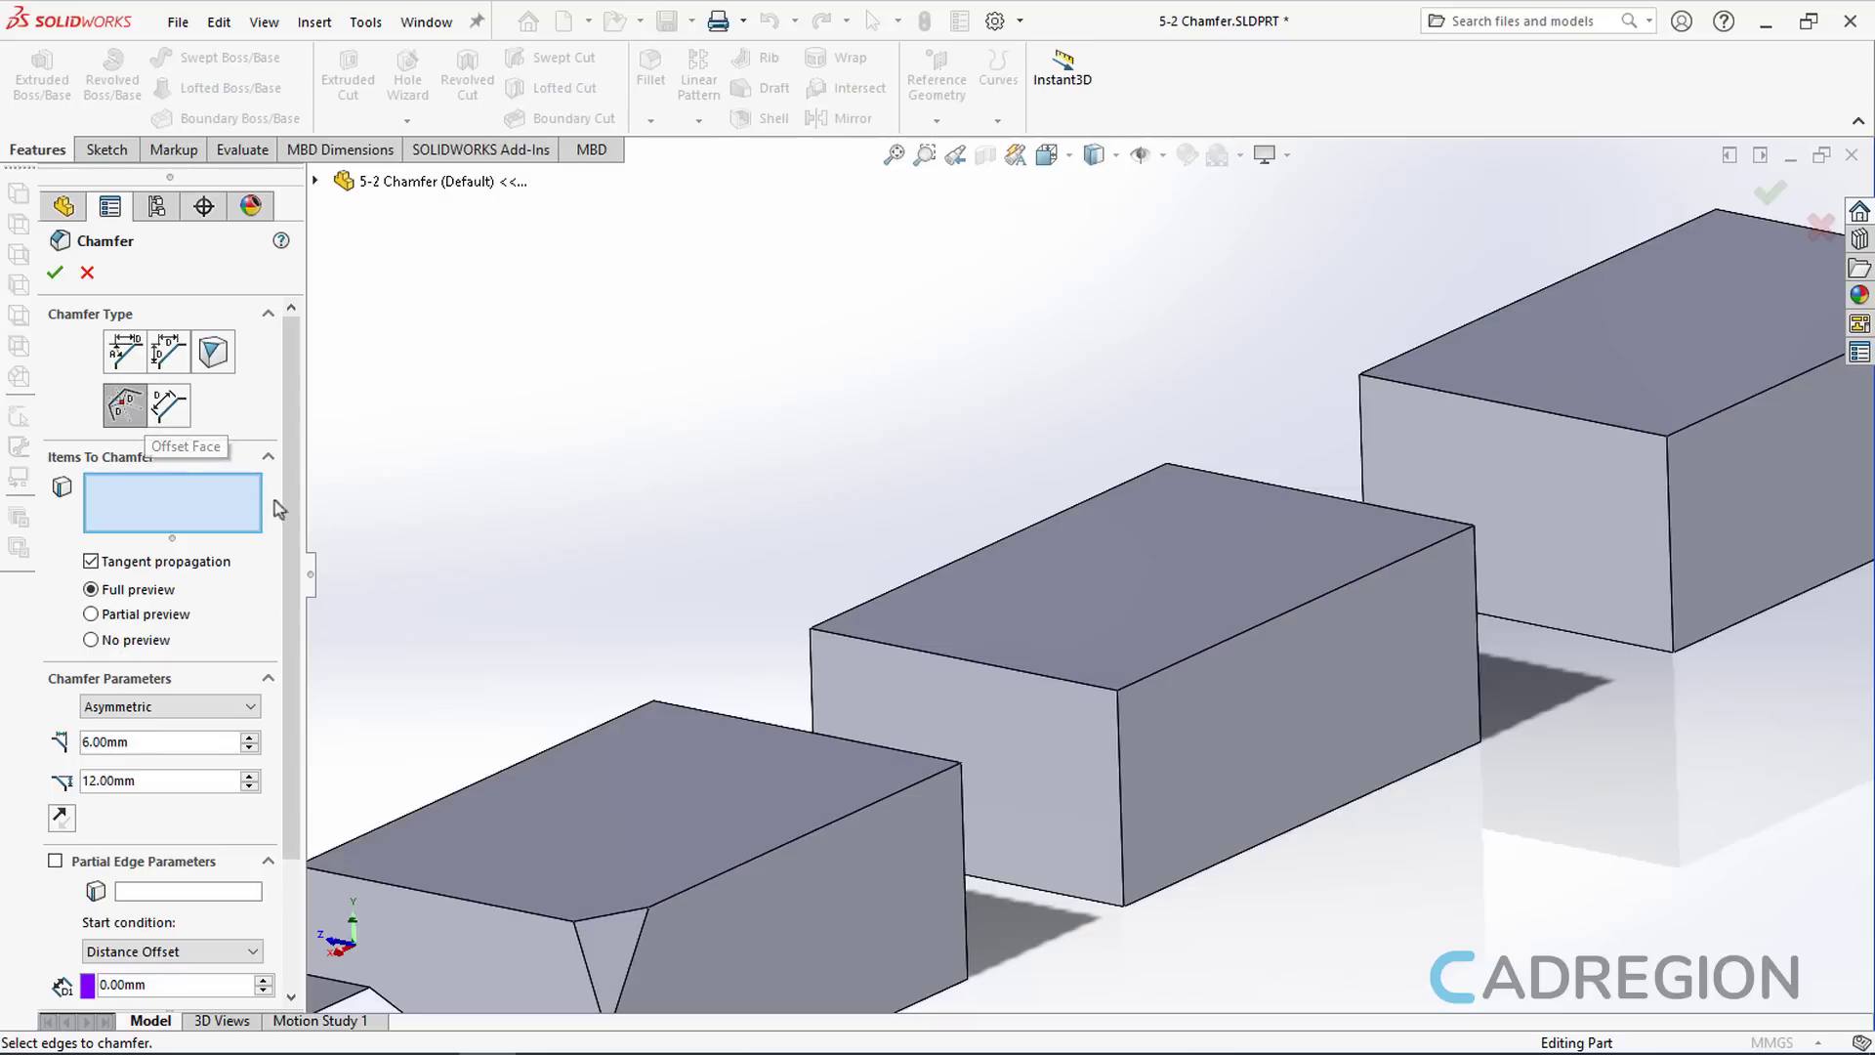
click(1230, 637)
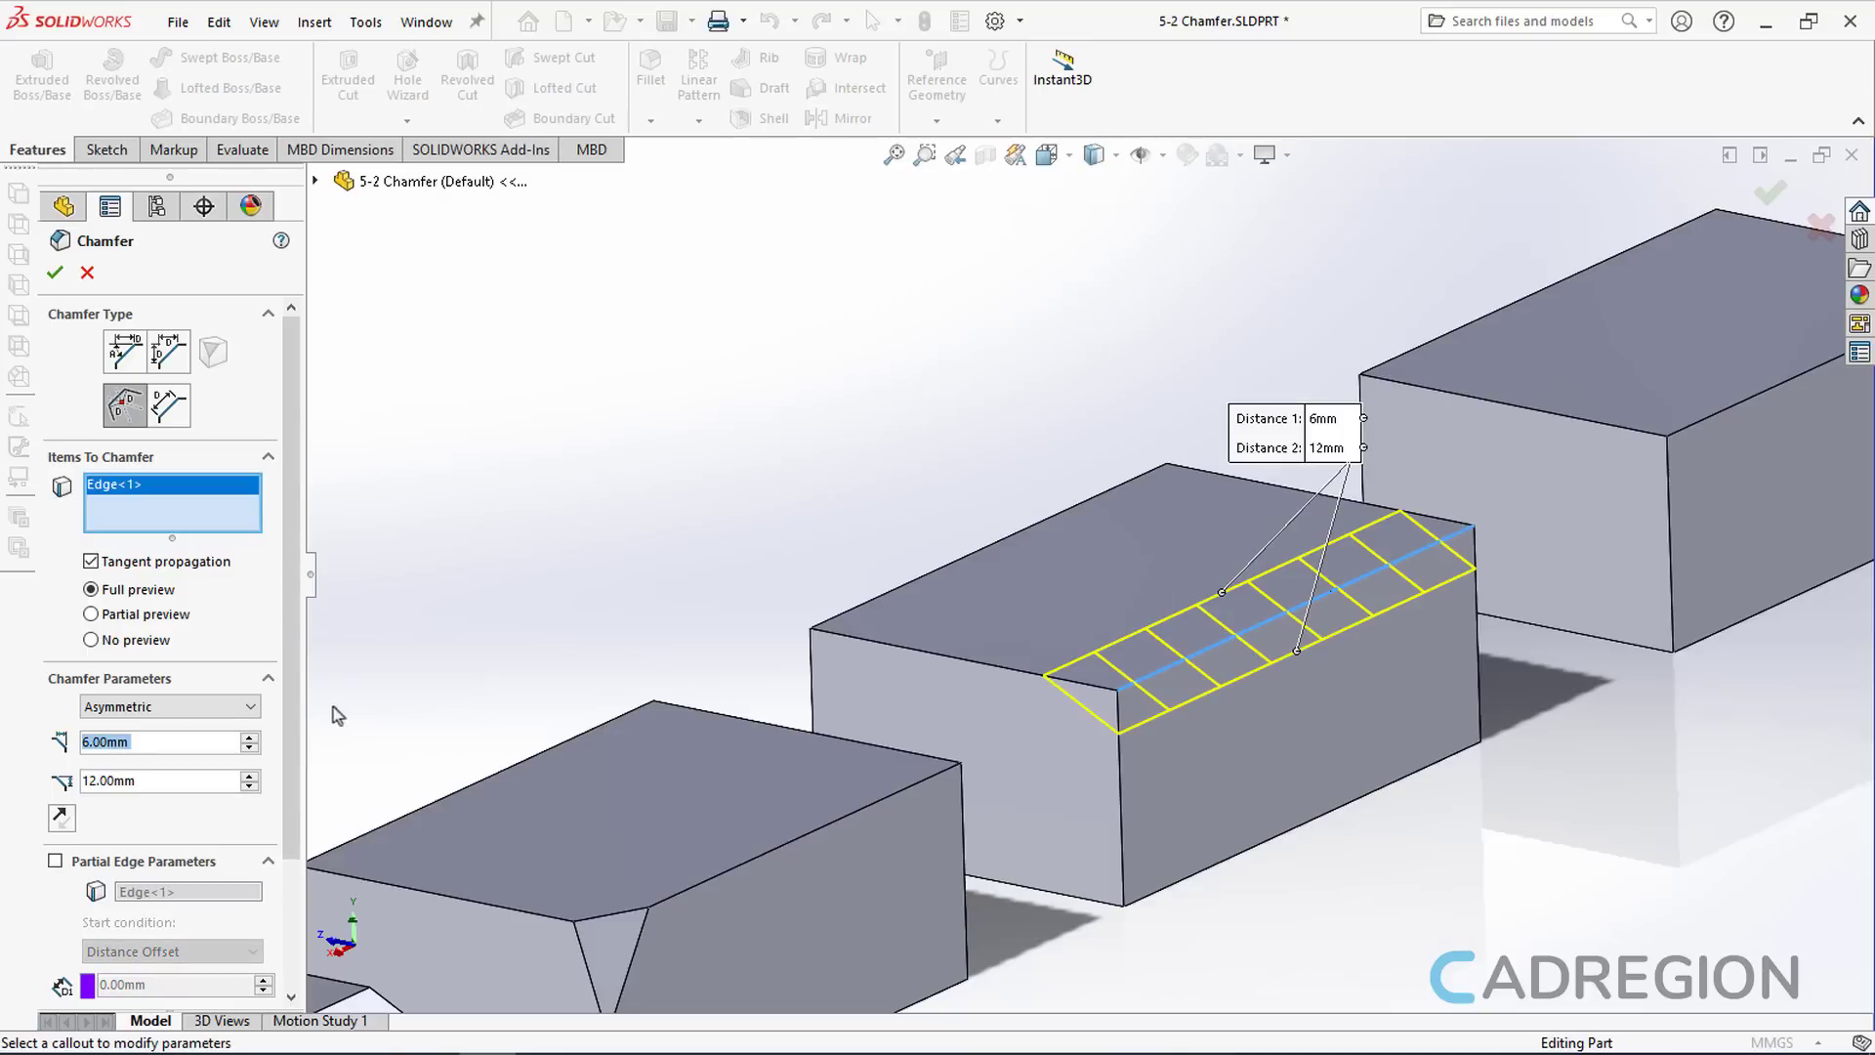
Make the fourth block's offset face chamfer Symmetric with an offset distance of 12 mm
click(251, 706)
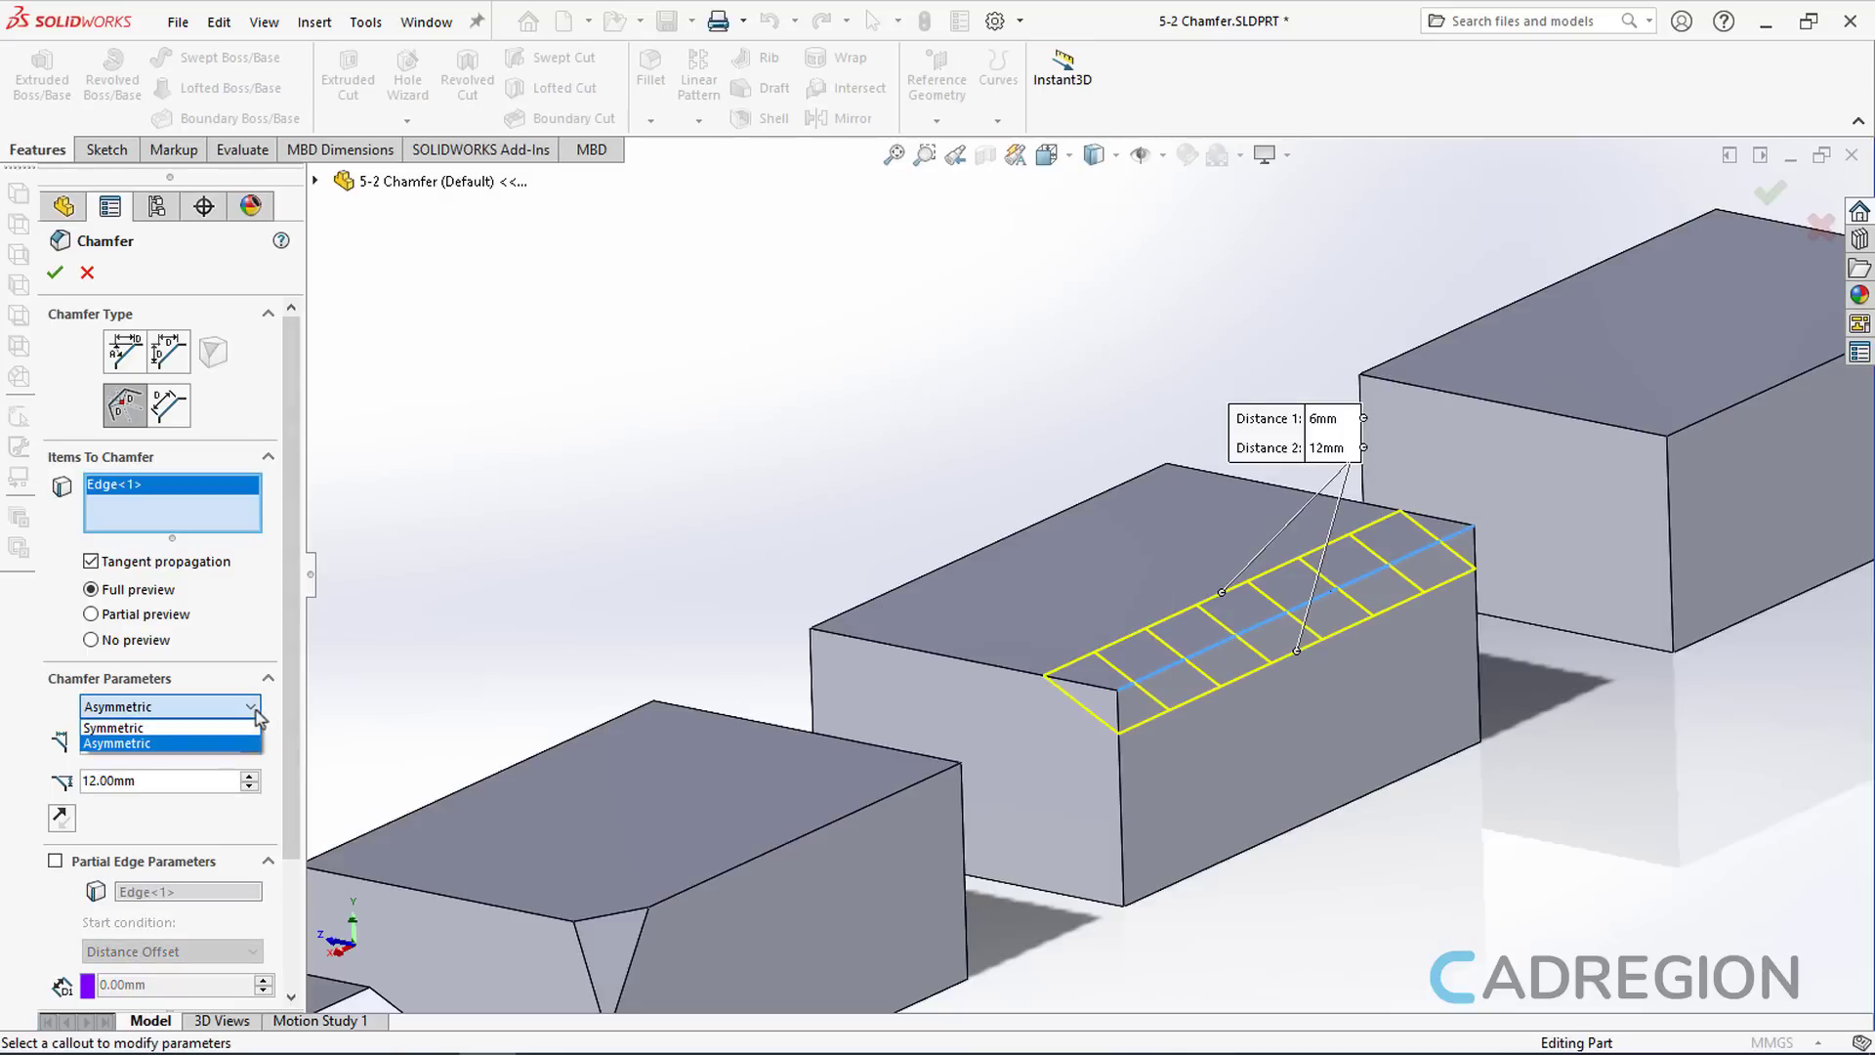
click(252, 728)
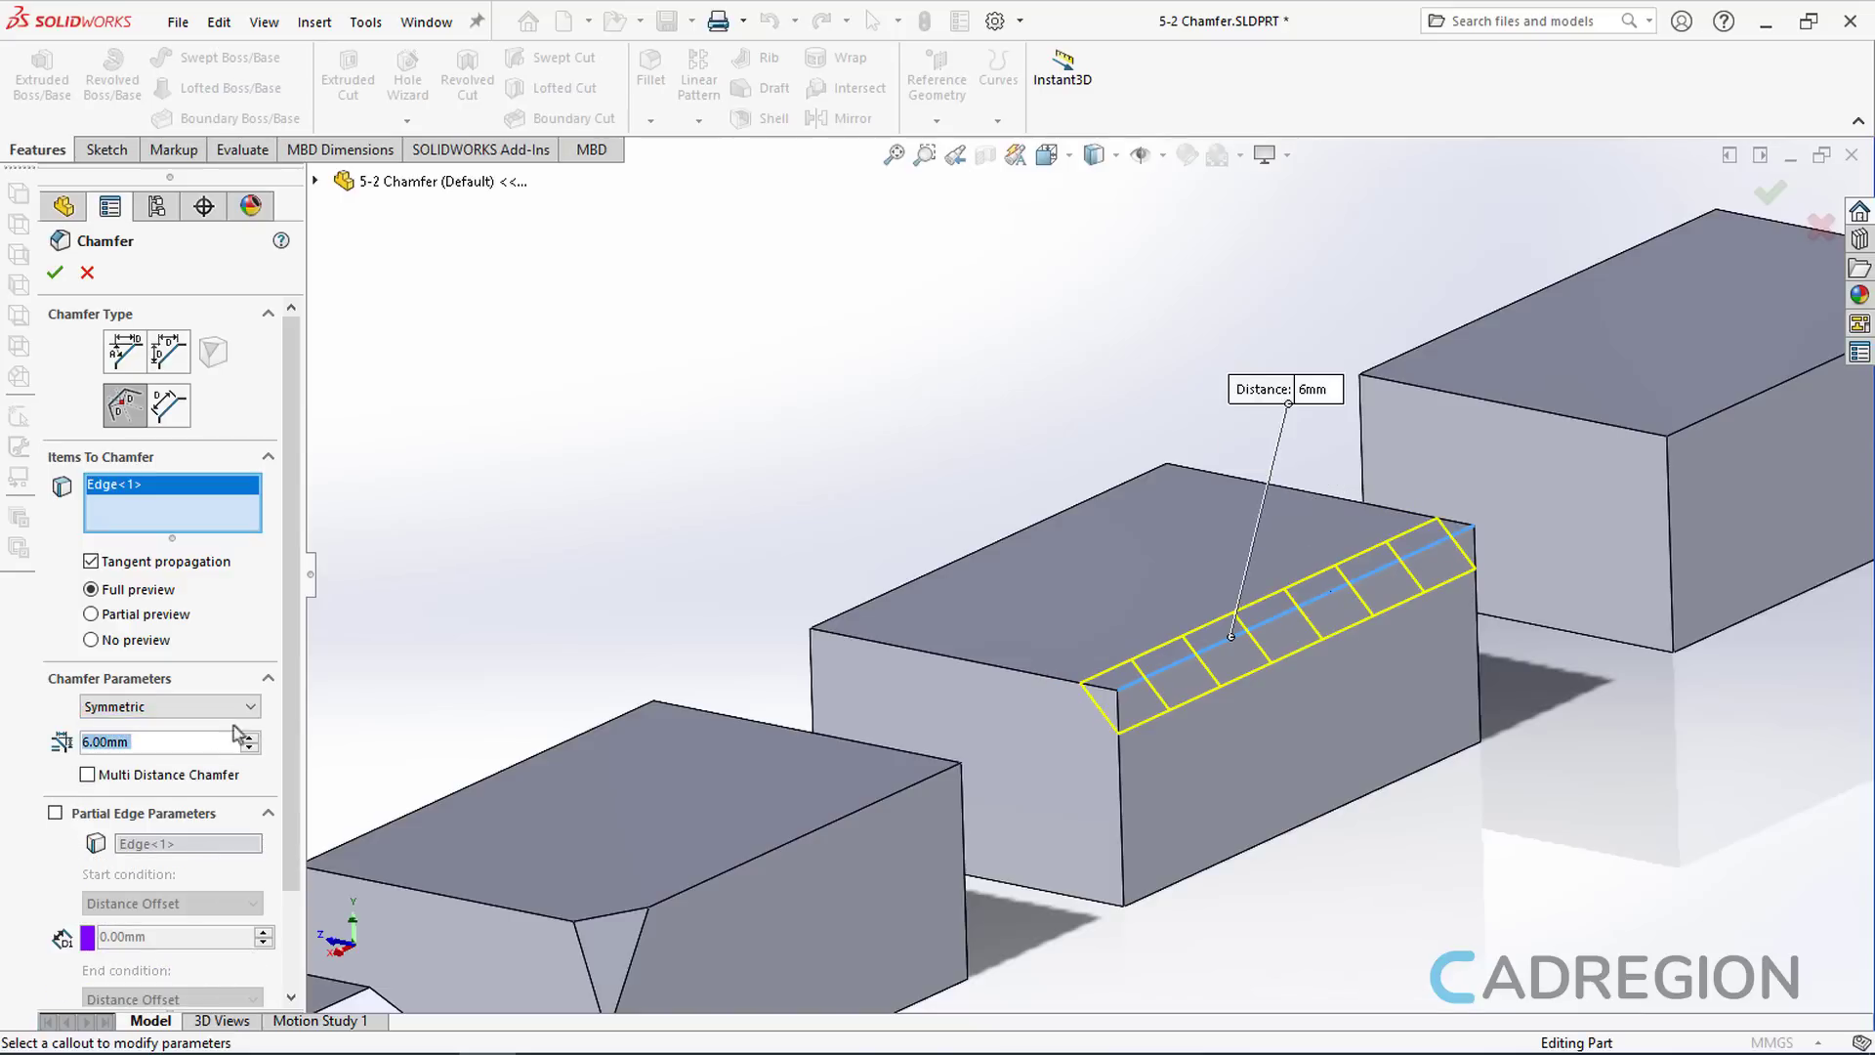
text(12)
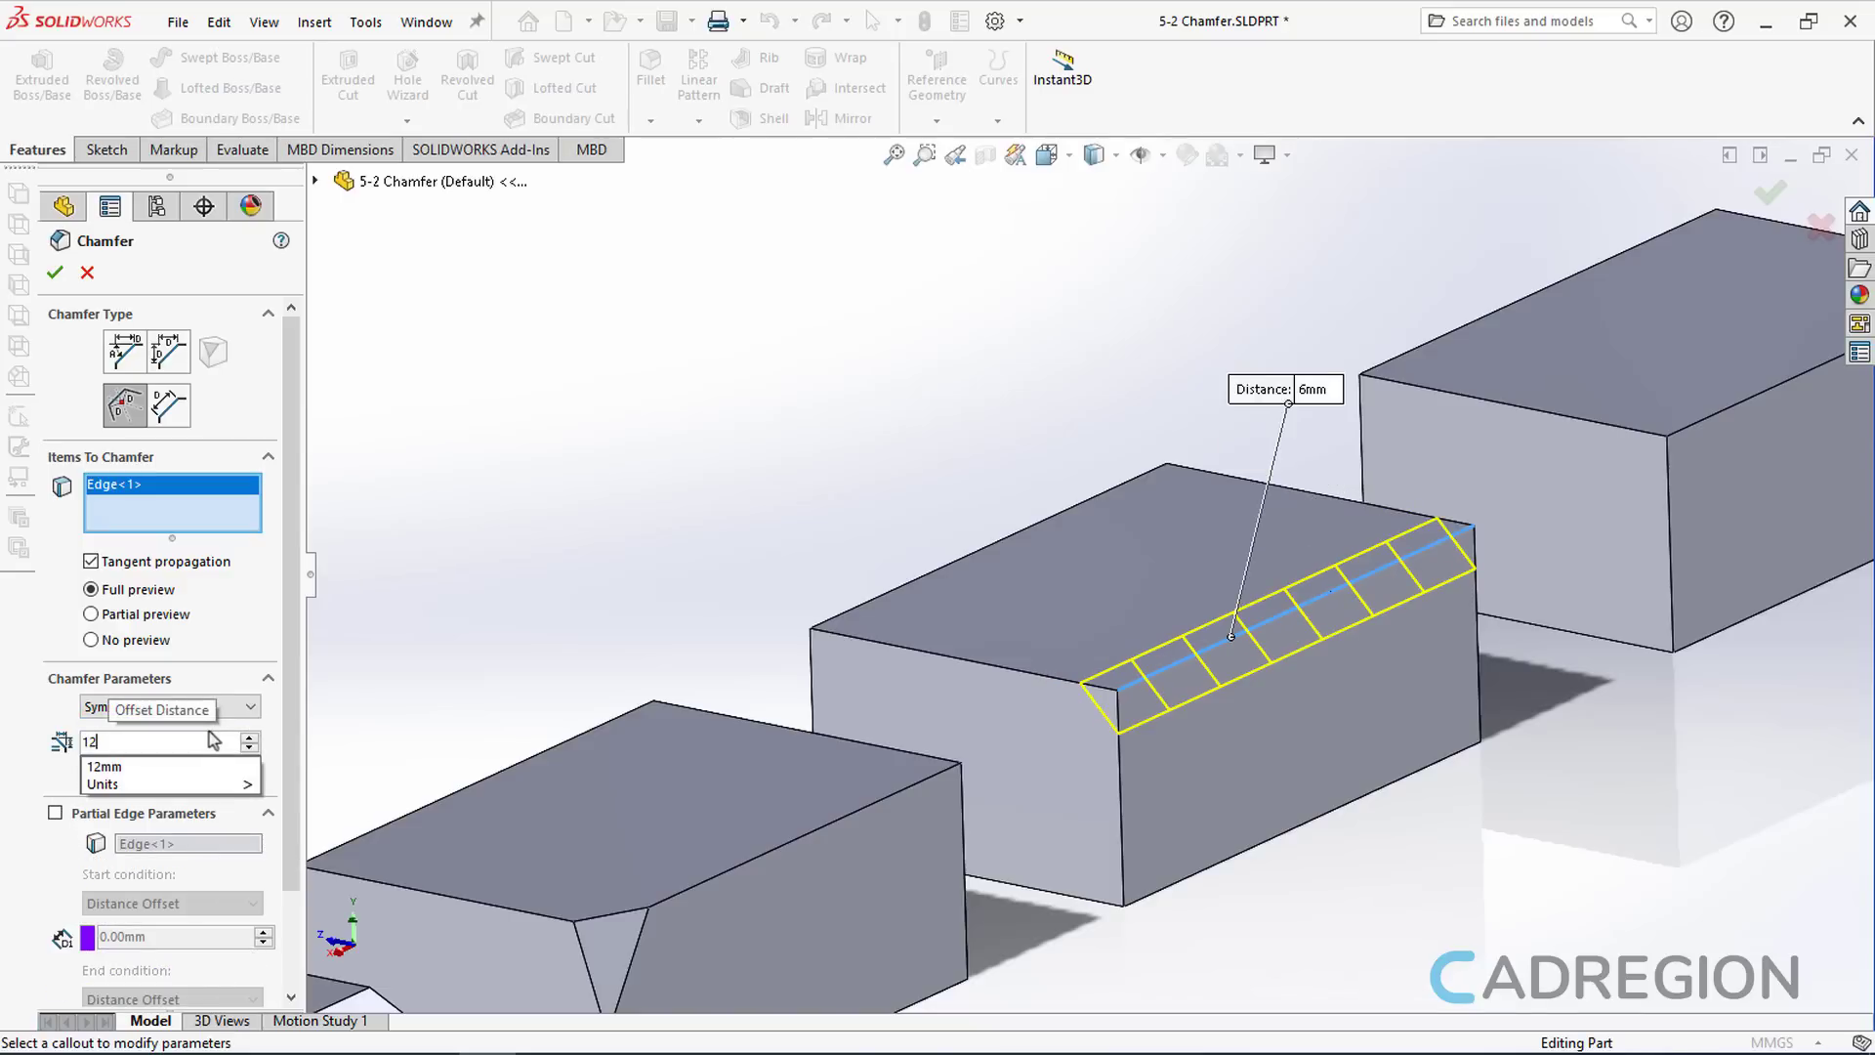
key(Return)
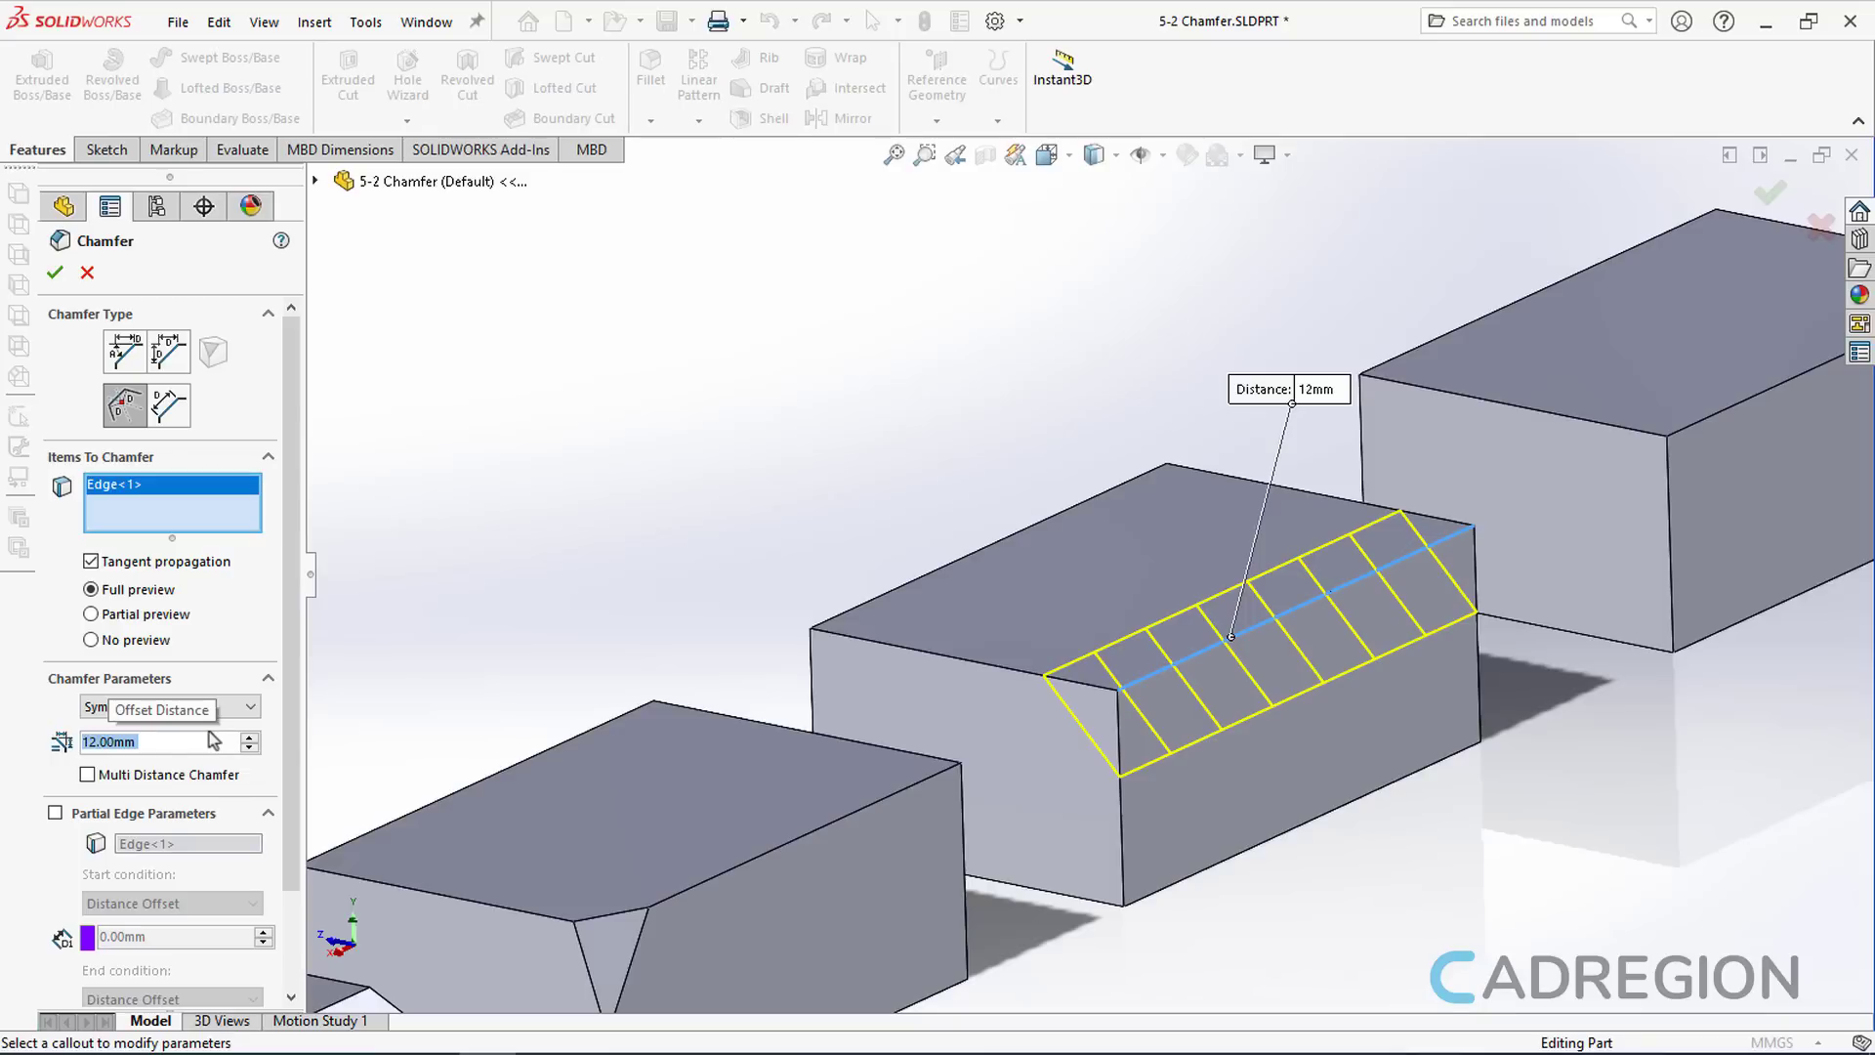
Enable Multi Distance Chamfer and add the fourth block's opposite long top edge with its own distance of 5 mm
click(89, 776)
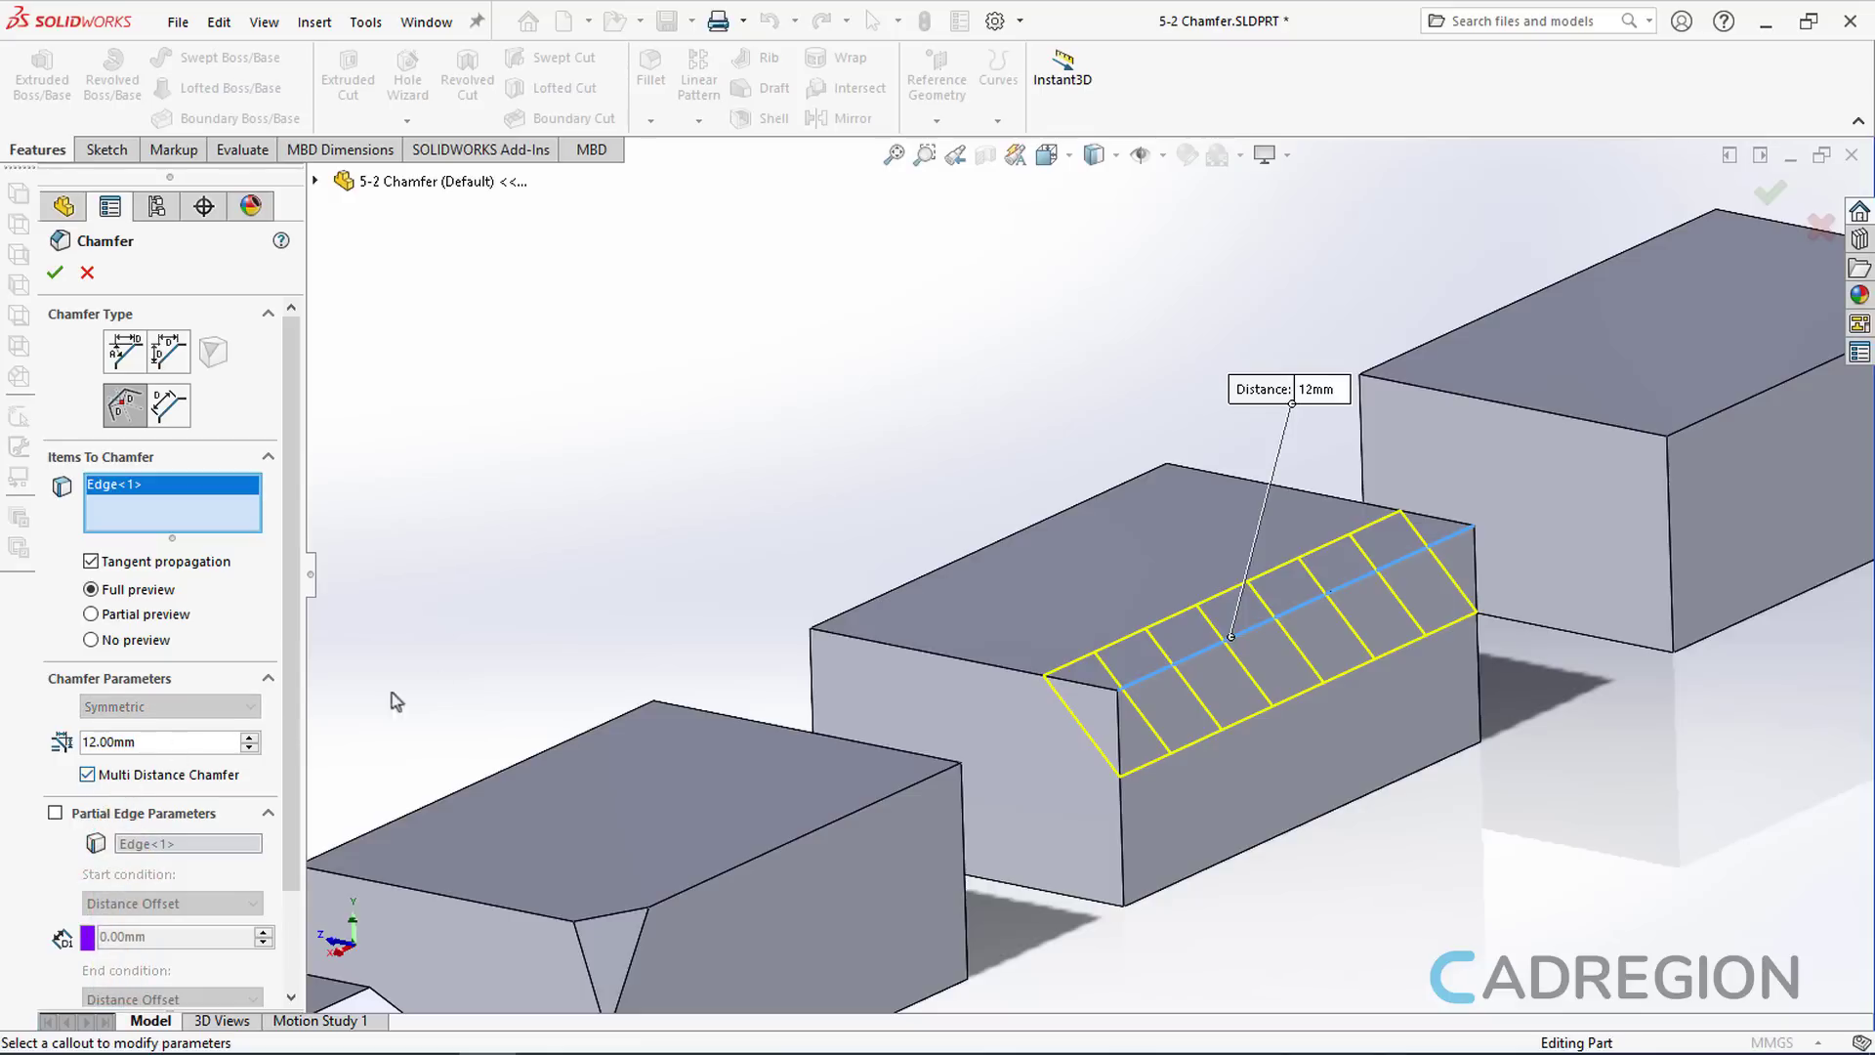
click(889, 592)
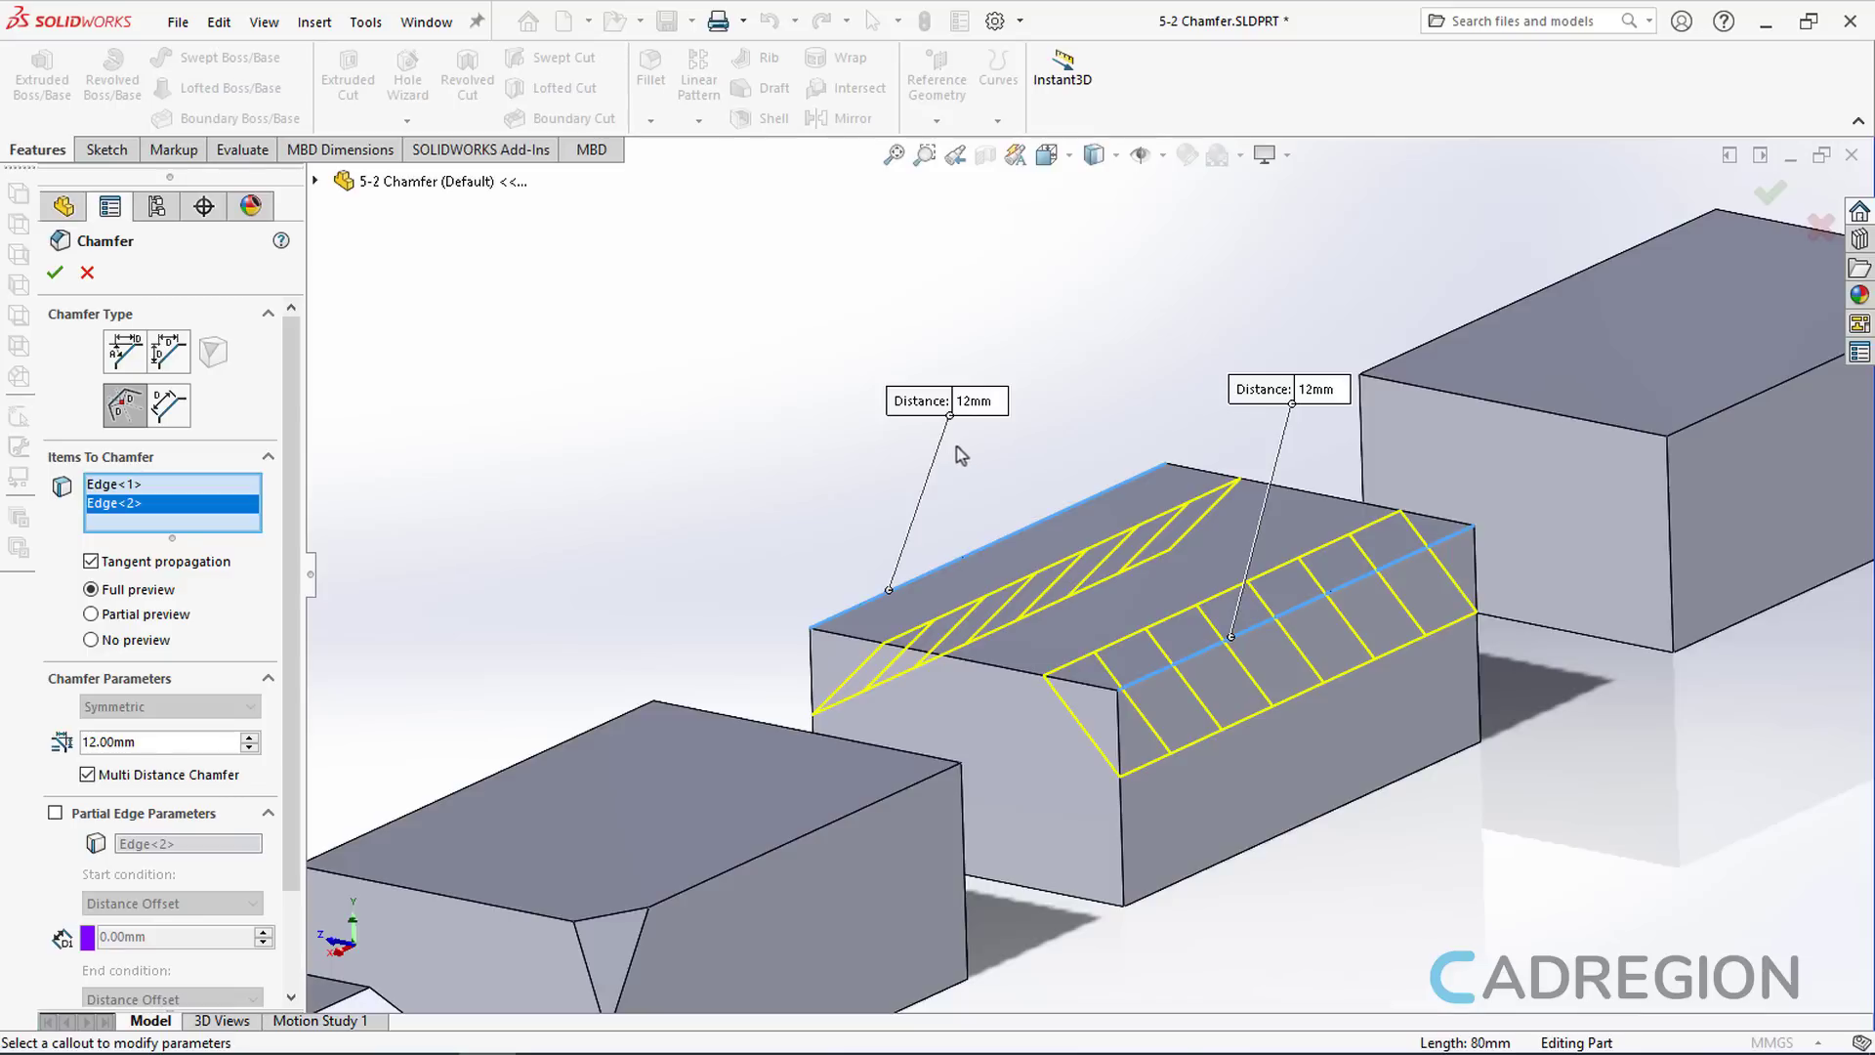
click(972, 402)
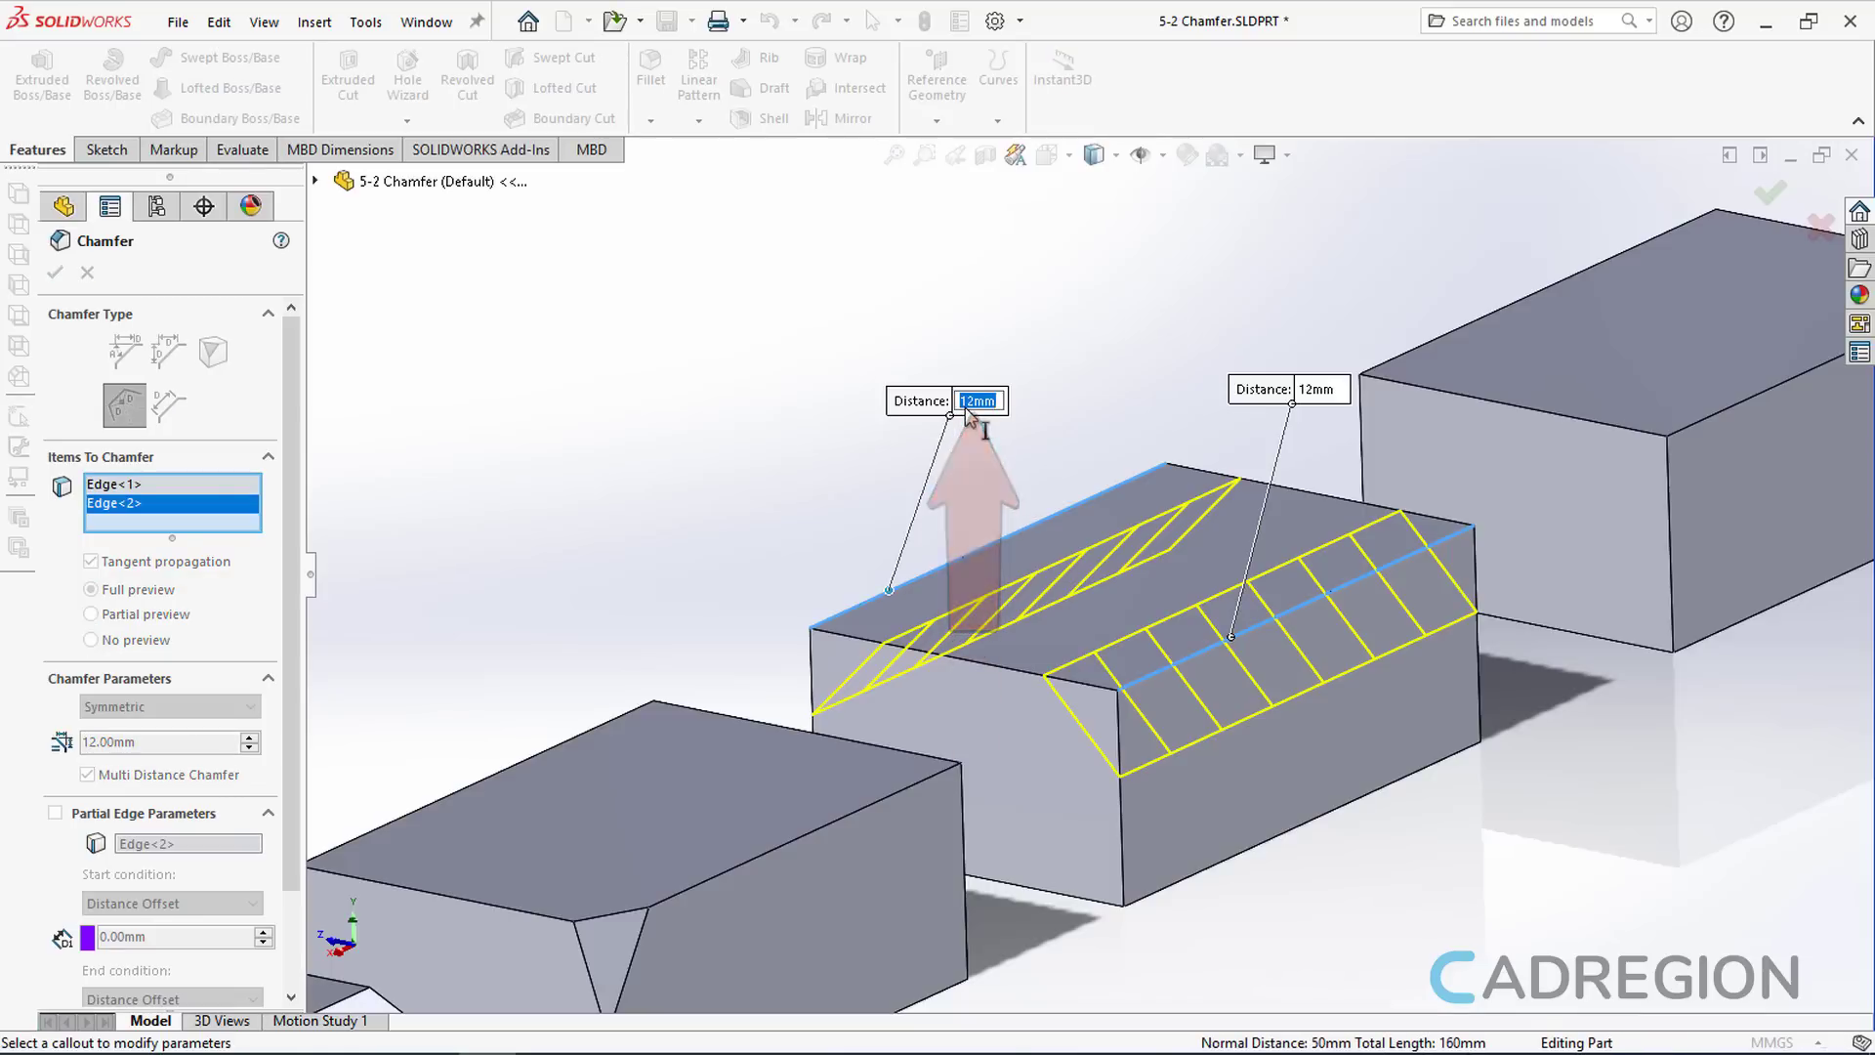
text(5)
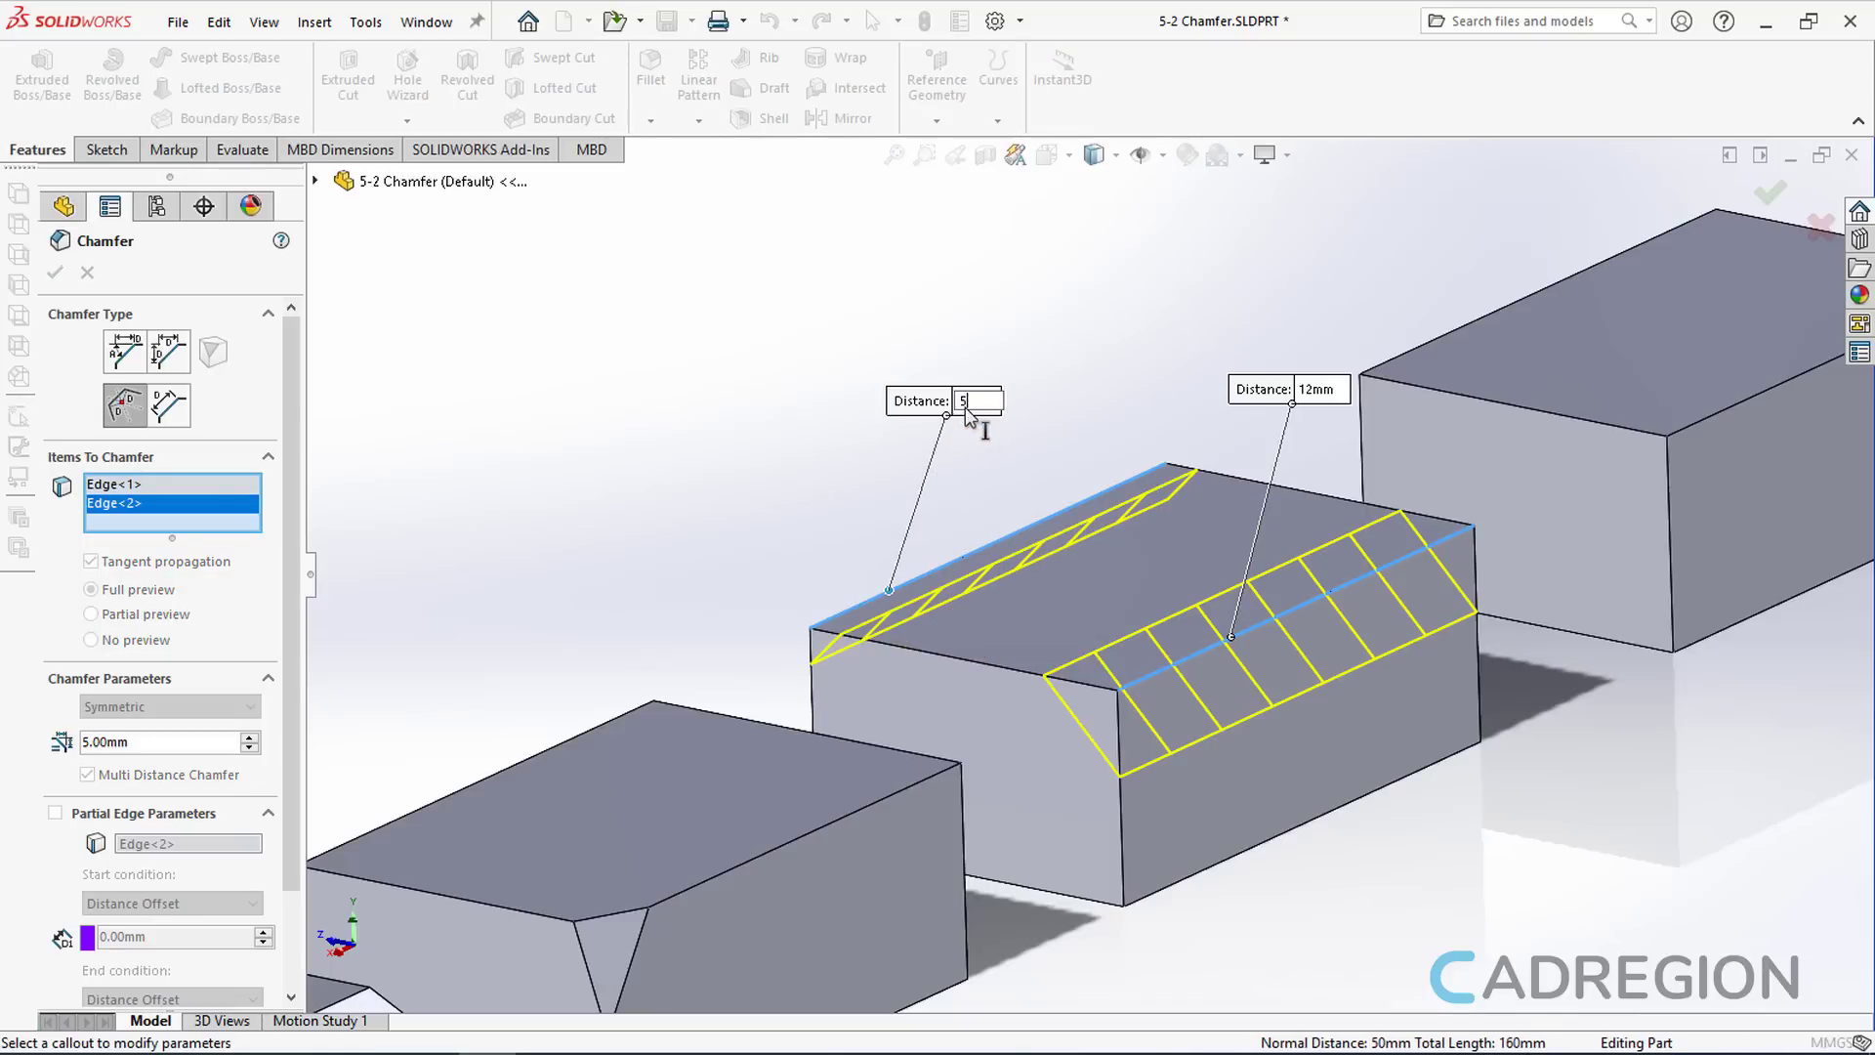
key(Return)
mouse_move(913, 509)
middle_down()
mouse_move(905, 490)
mouse_move(967, 498)
mouse_move(925, 504)
middle_up()
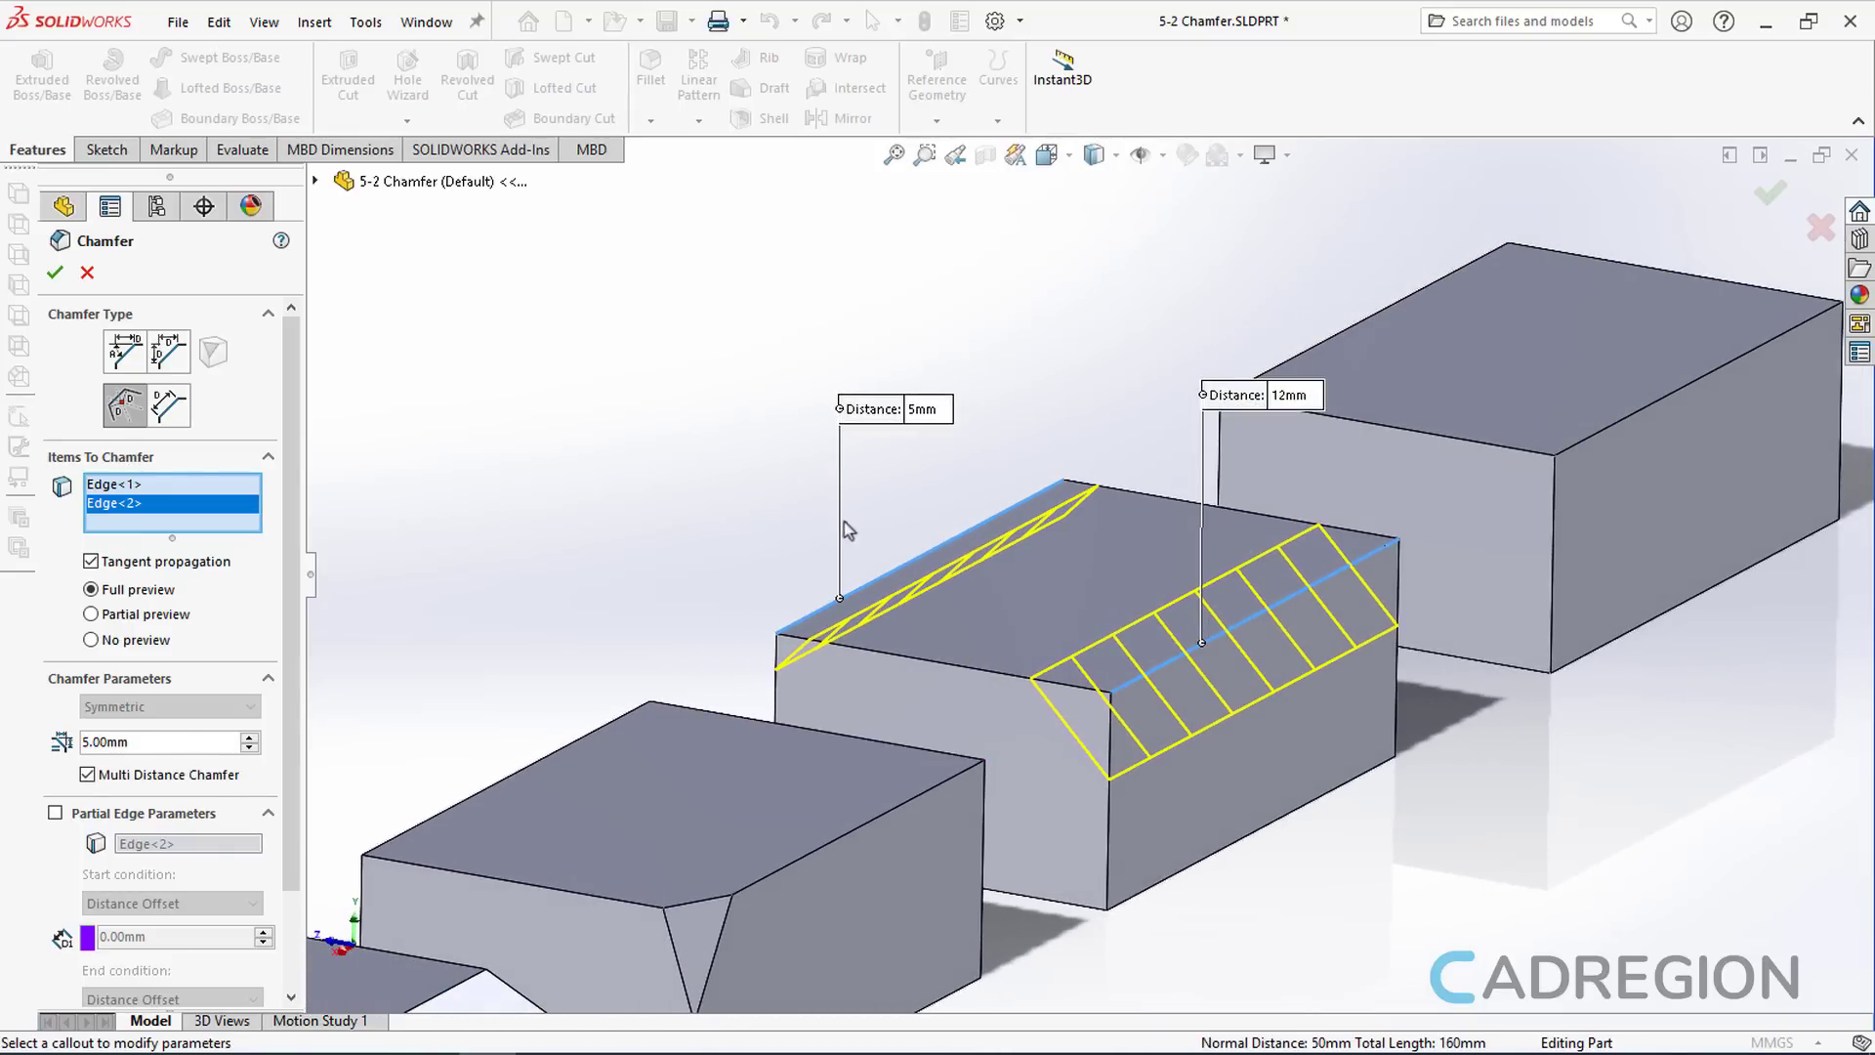
Turn off Multi Distance Chamfer and keep only the fourth block's first selected edge, with an offset distance of 12 mm
click(89, 776)
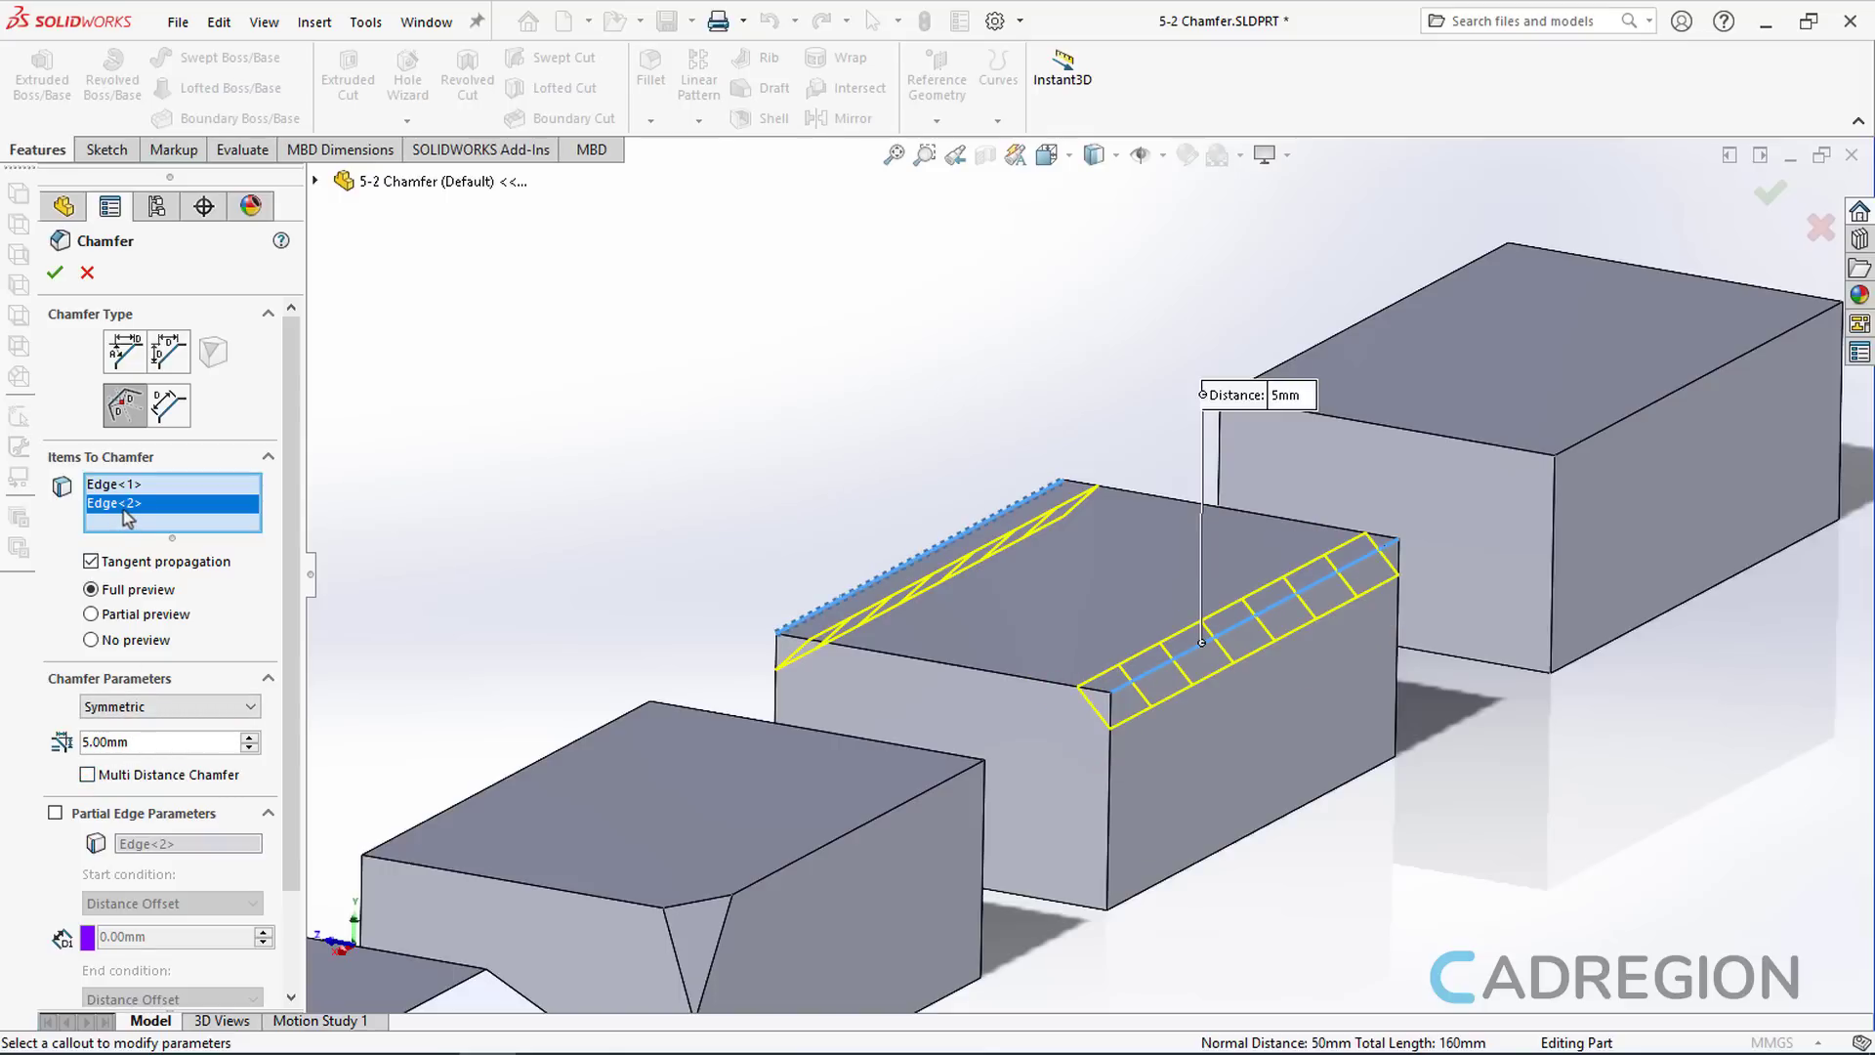
key(Delete)
click(159, 742)
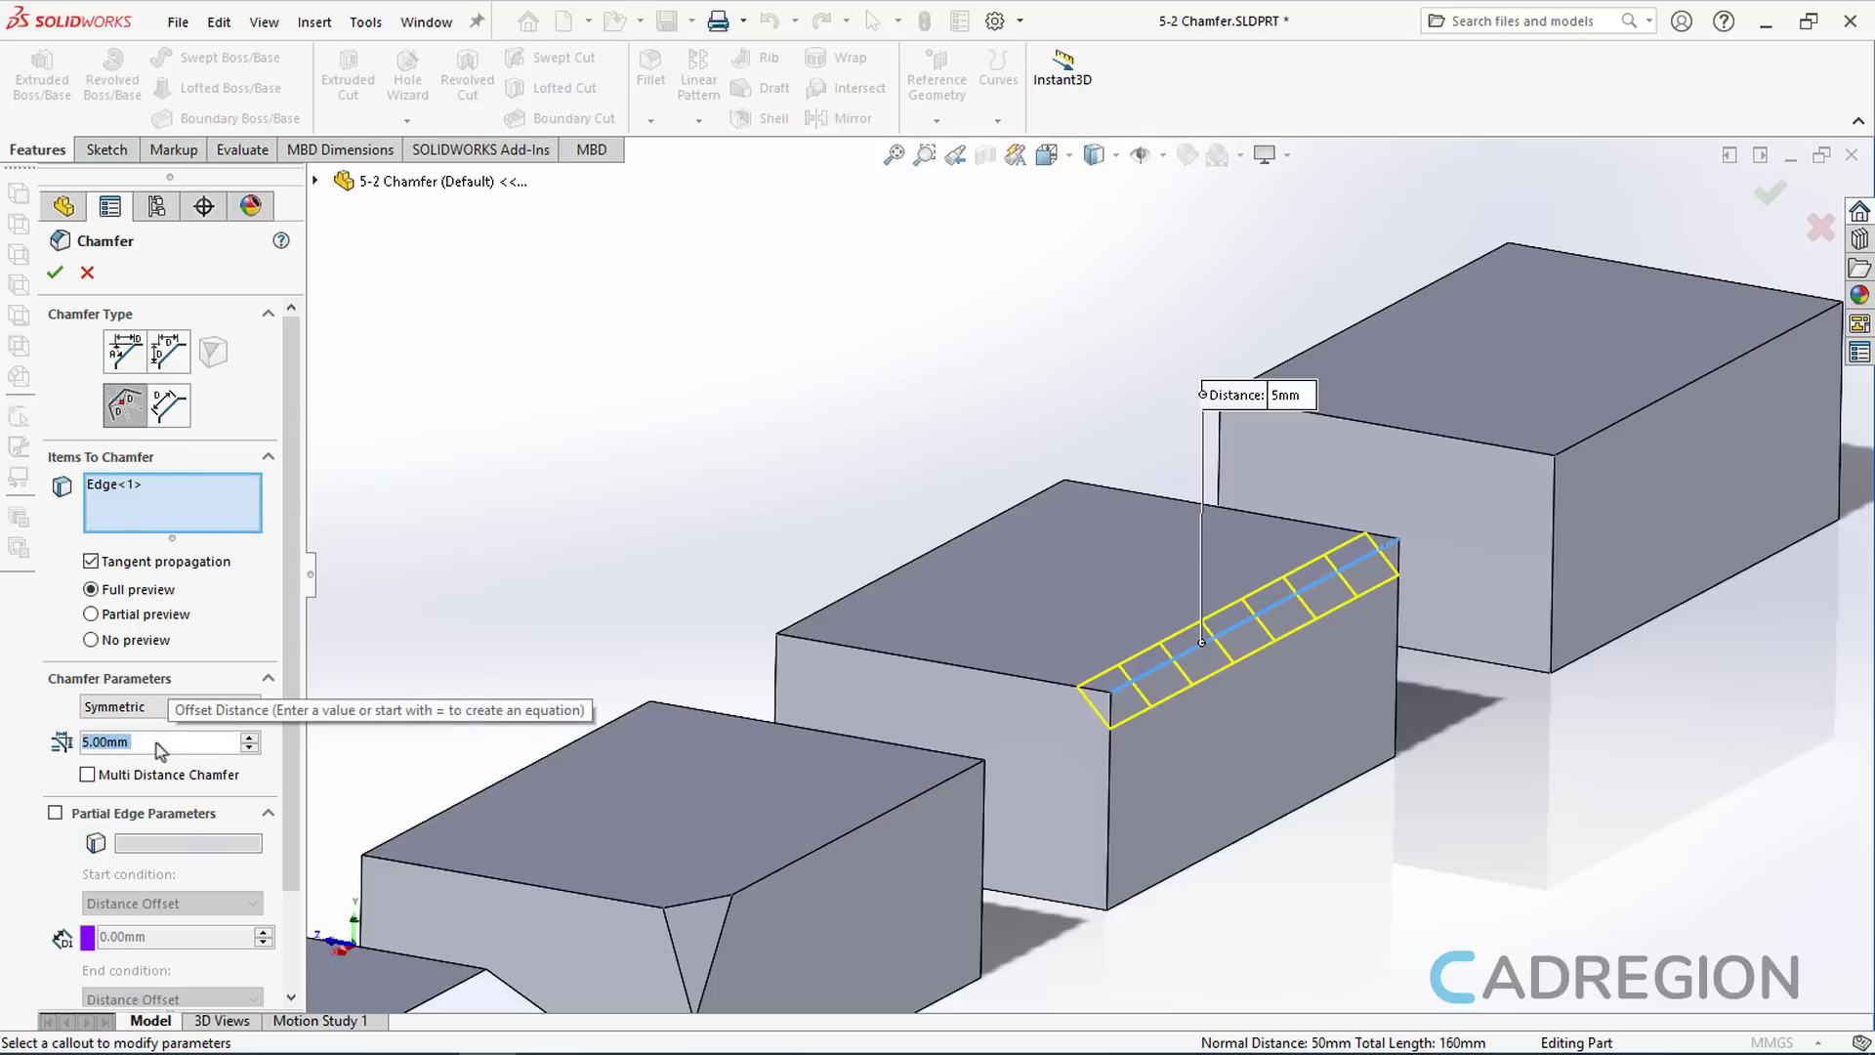
text(12)
key(Return)
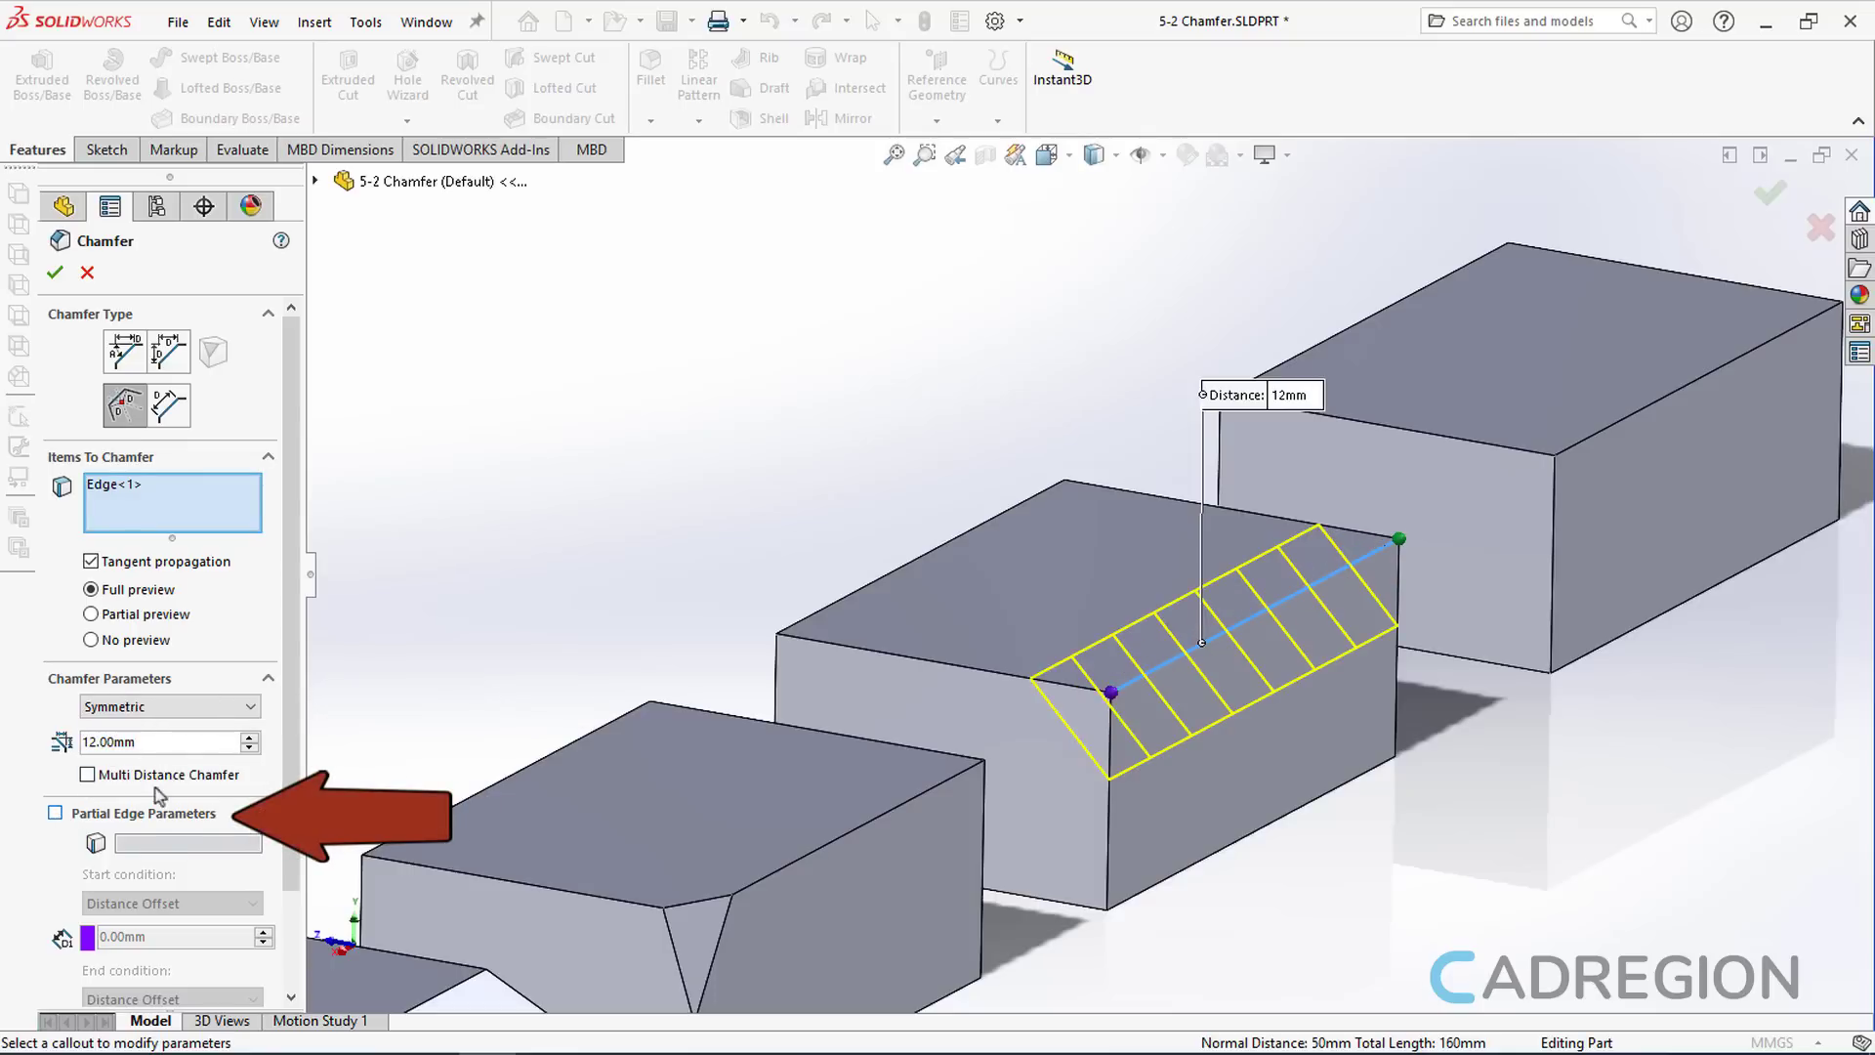
Enable Partial Edge Parameters for the fourth block's offset face chamfer
click(55, 812)
scroll(1208, 586, up, 1)
middle_drag(1193, 584, 1133, 620)
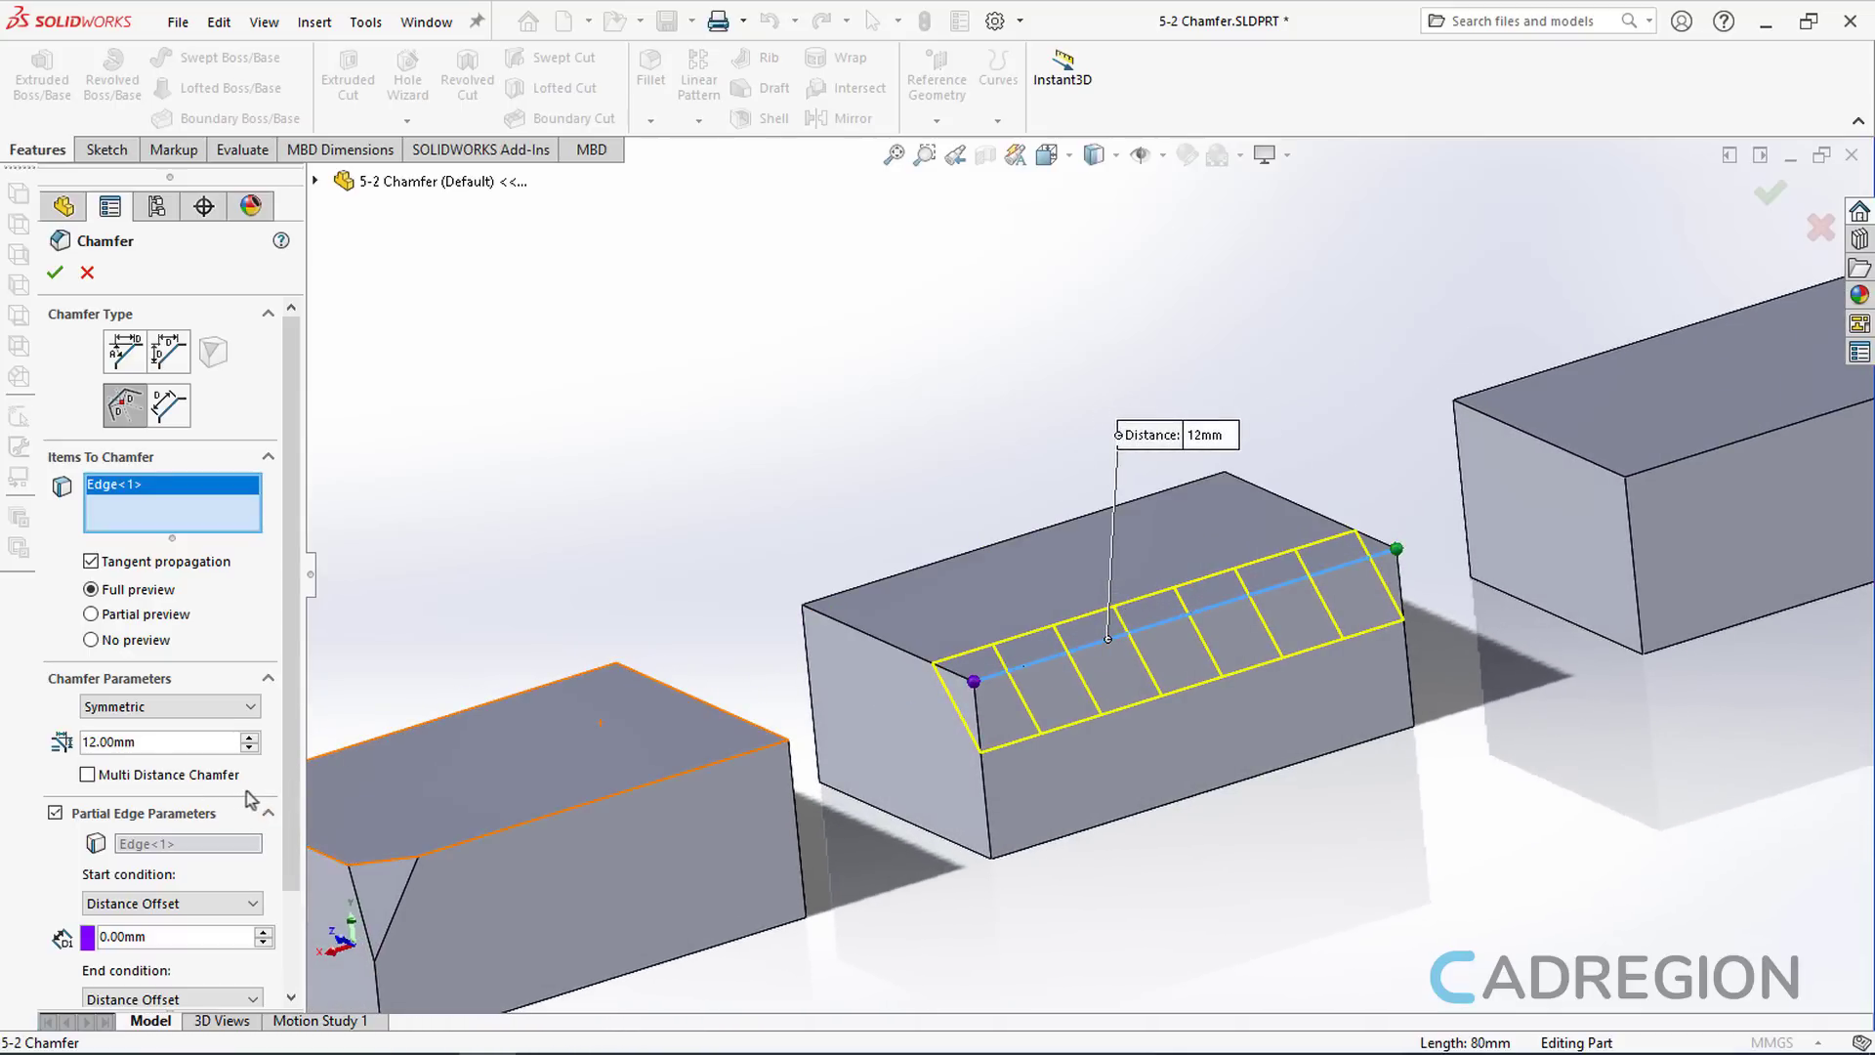
scroll(290, 917, down, 3)
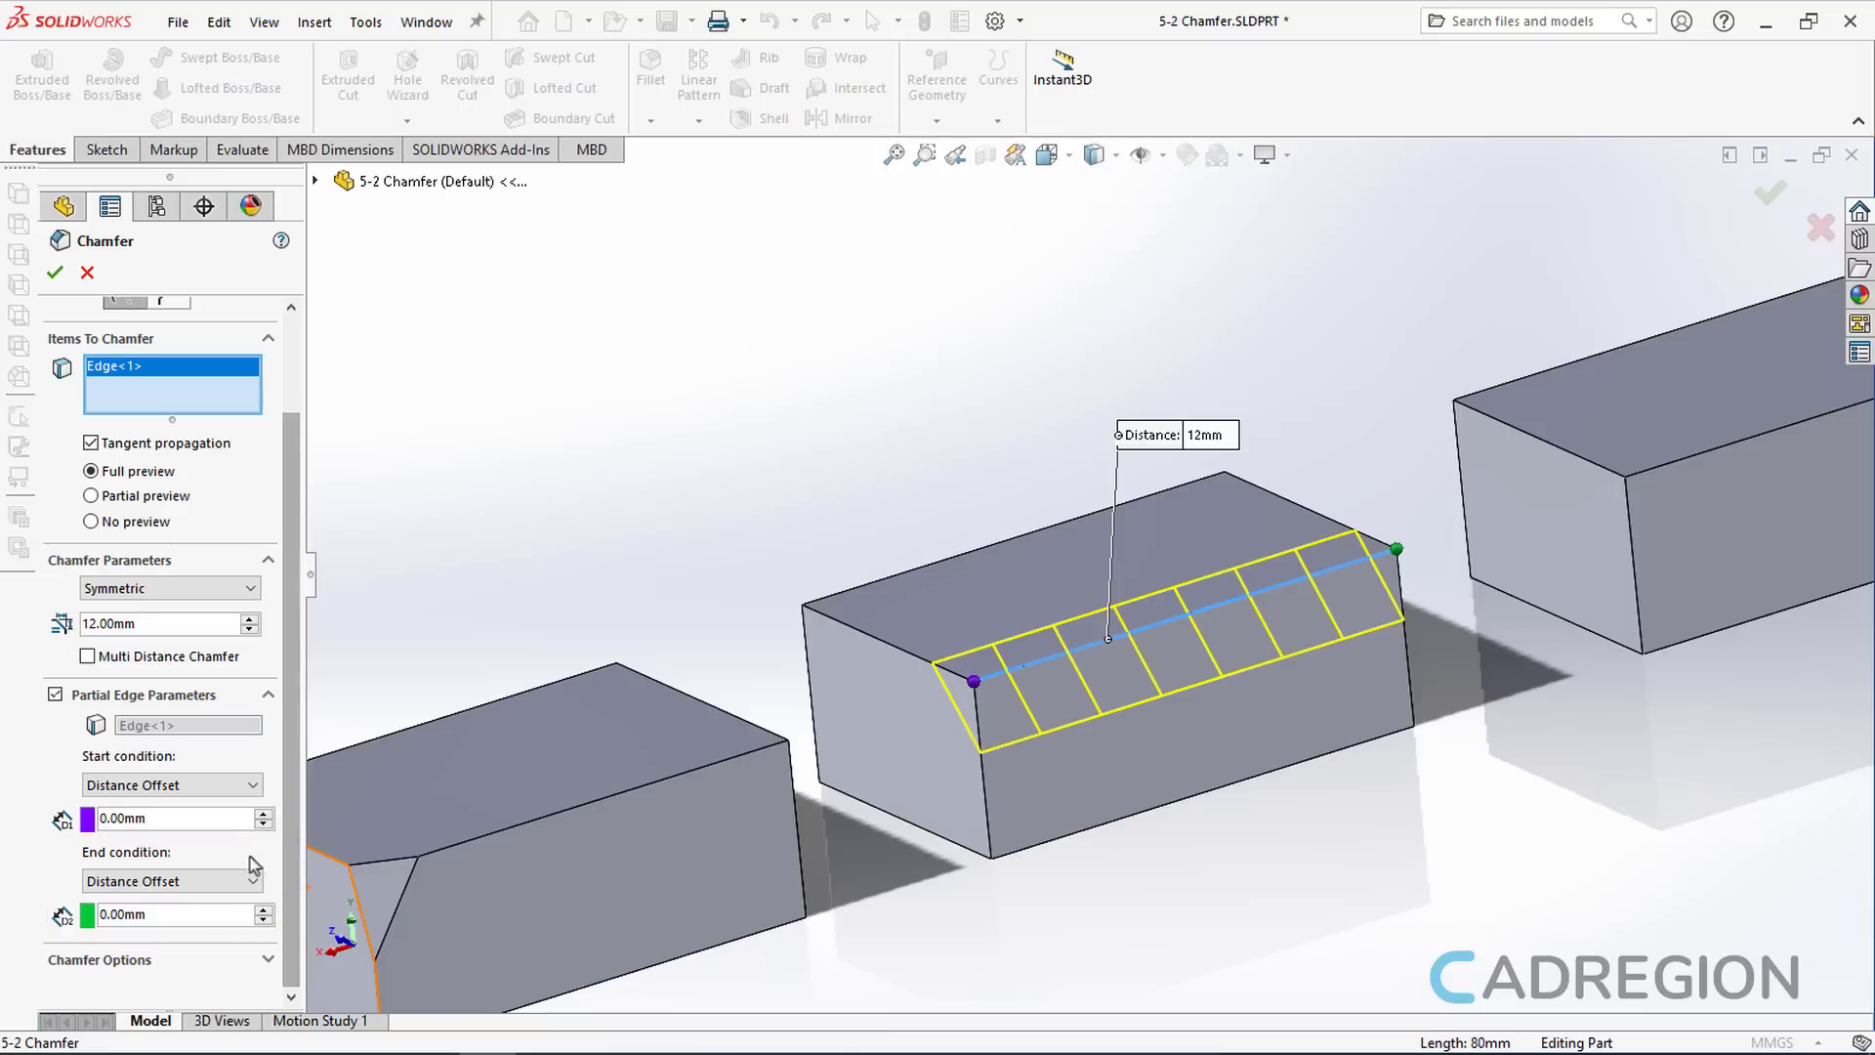
Try the None, Distance Offset, Percentage Offset and Reference Offset start conditions for the partial edge chamfer
click(237, 796)
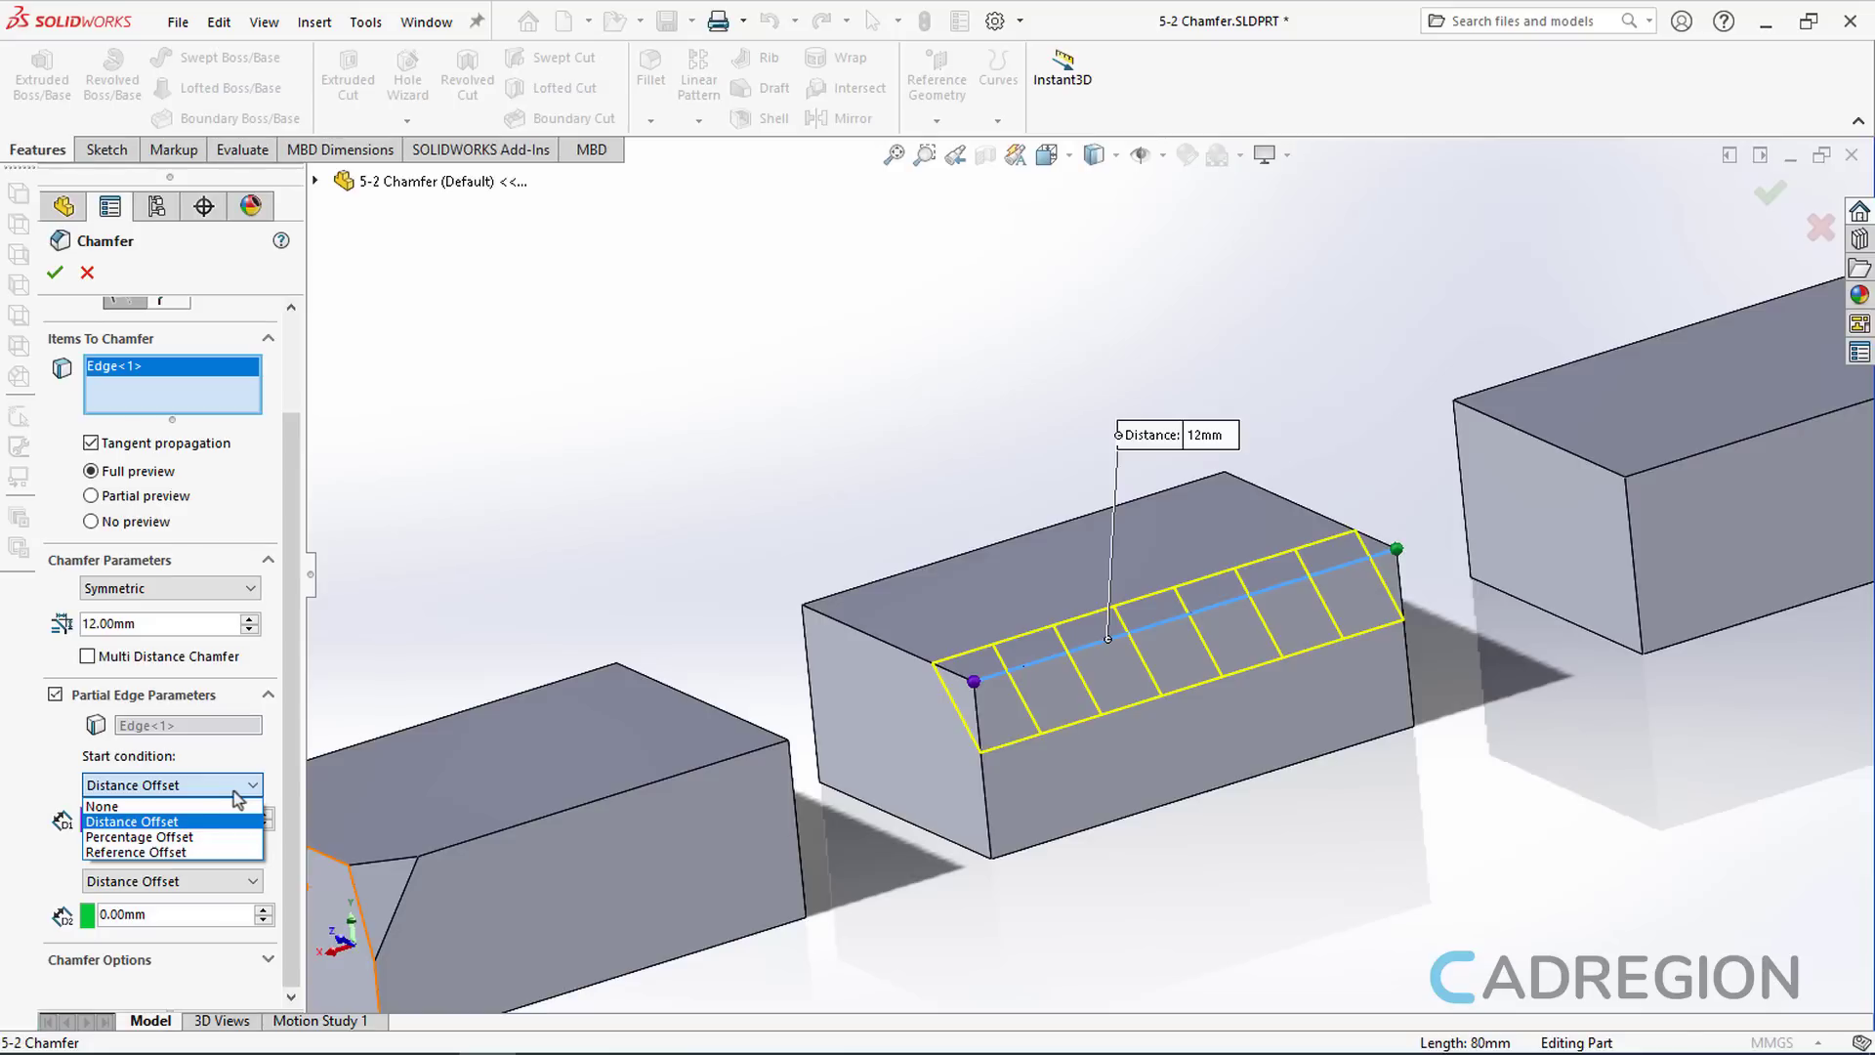
click(236, 807)
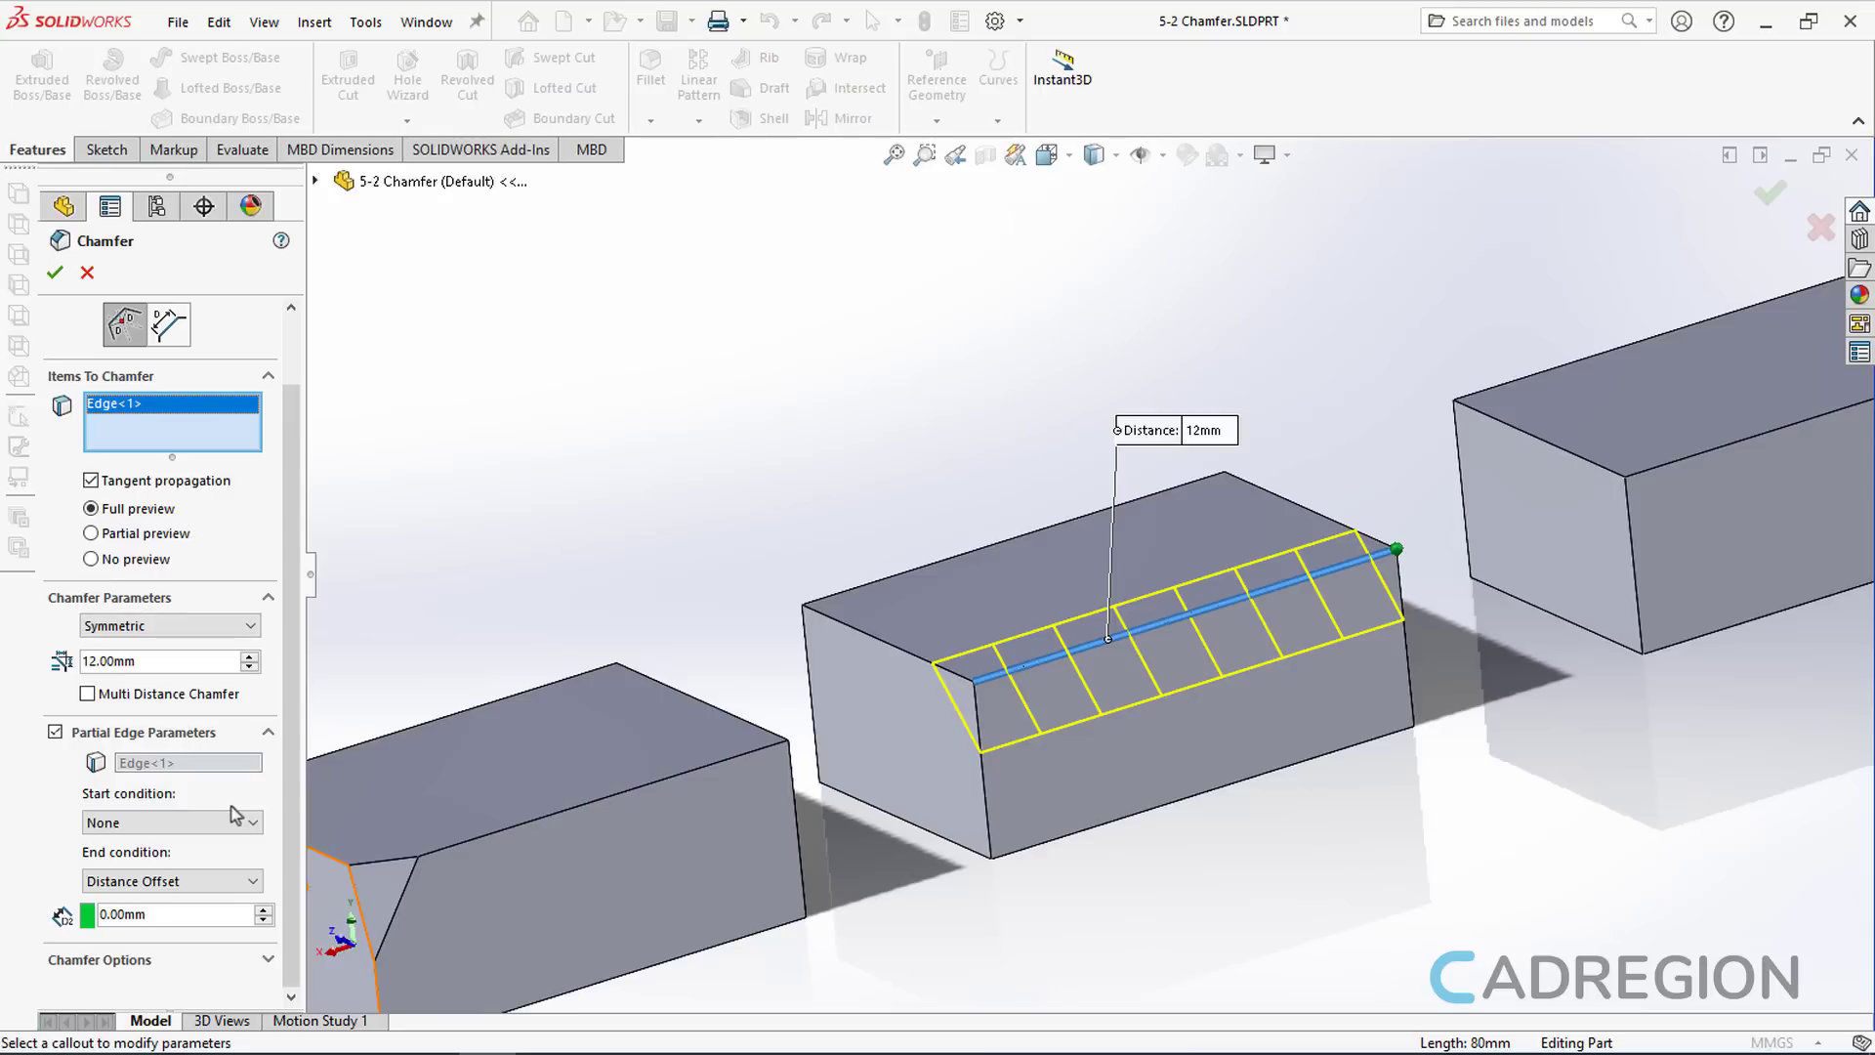
click(236, 820)
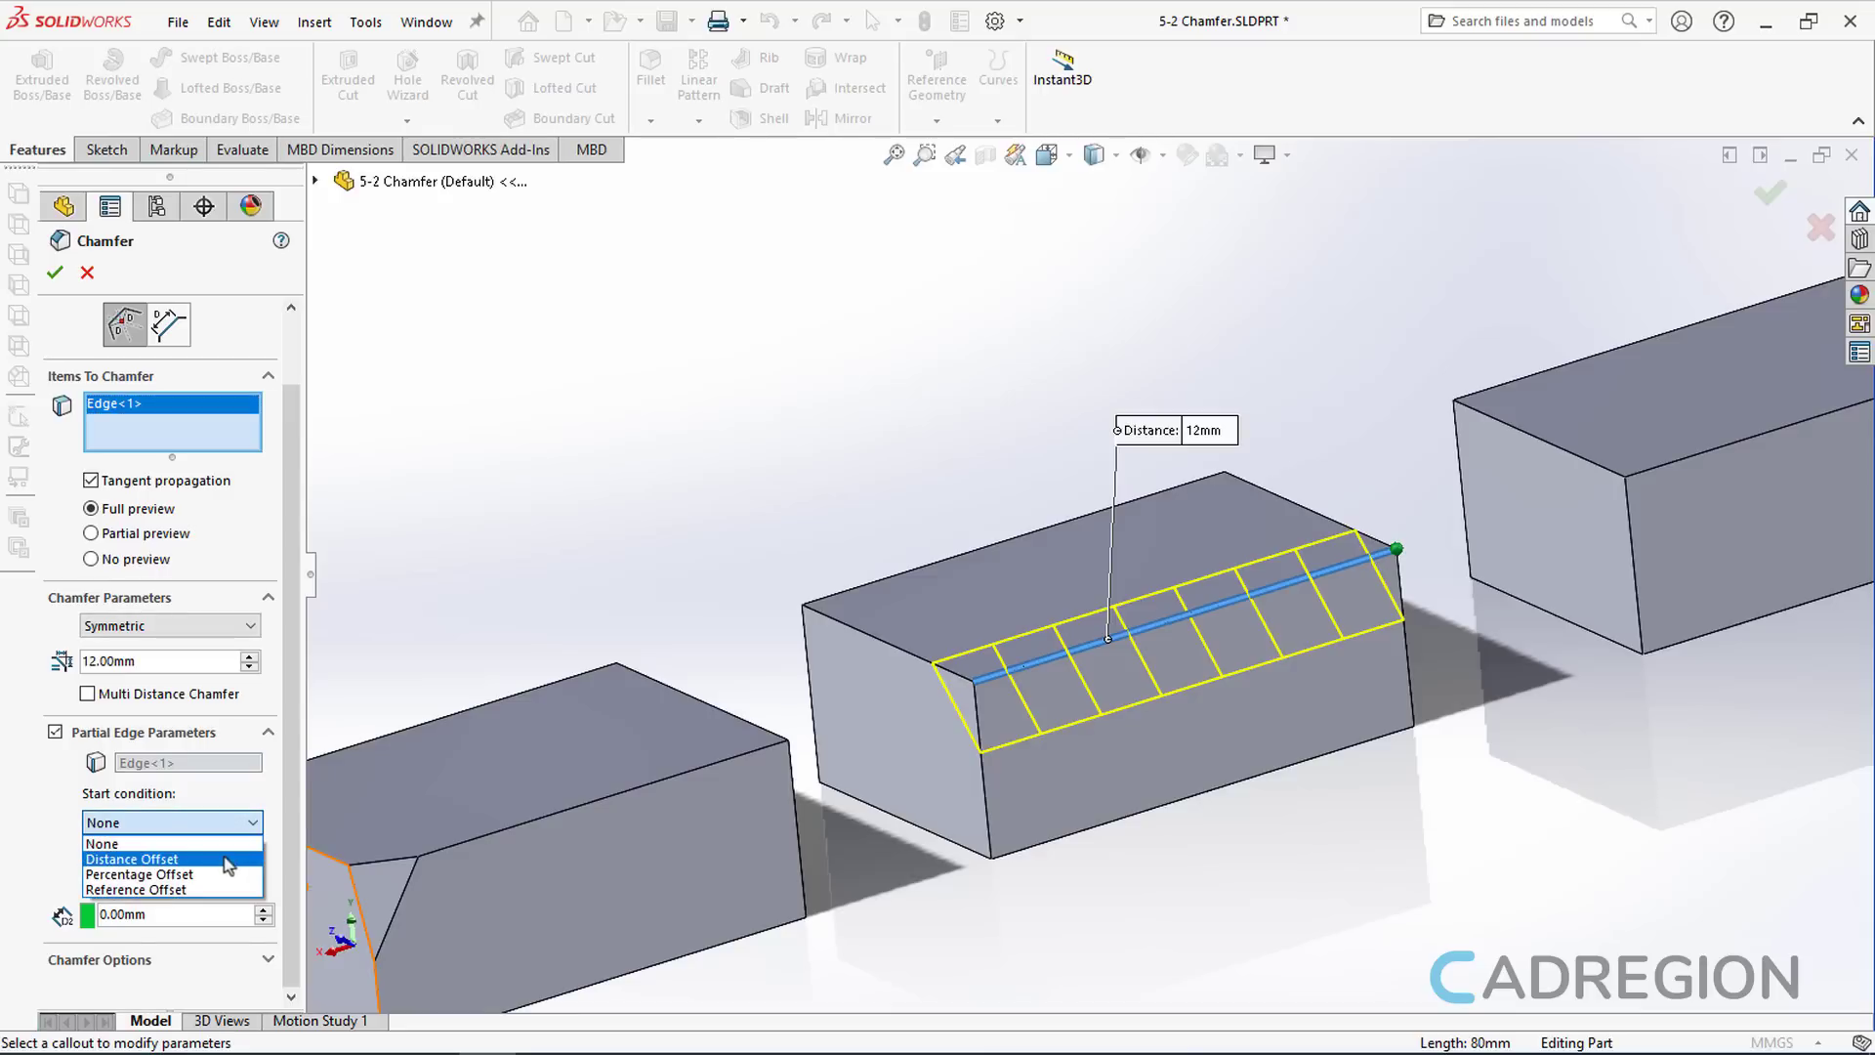
click(226, 860)
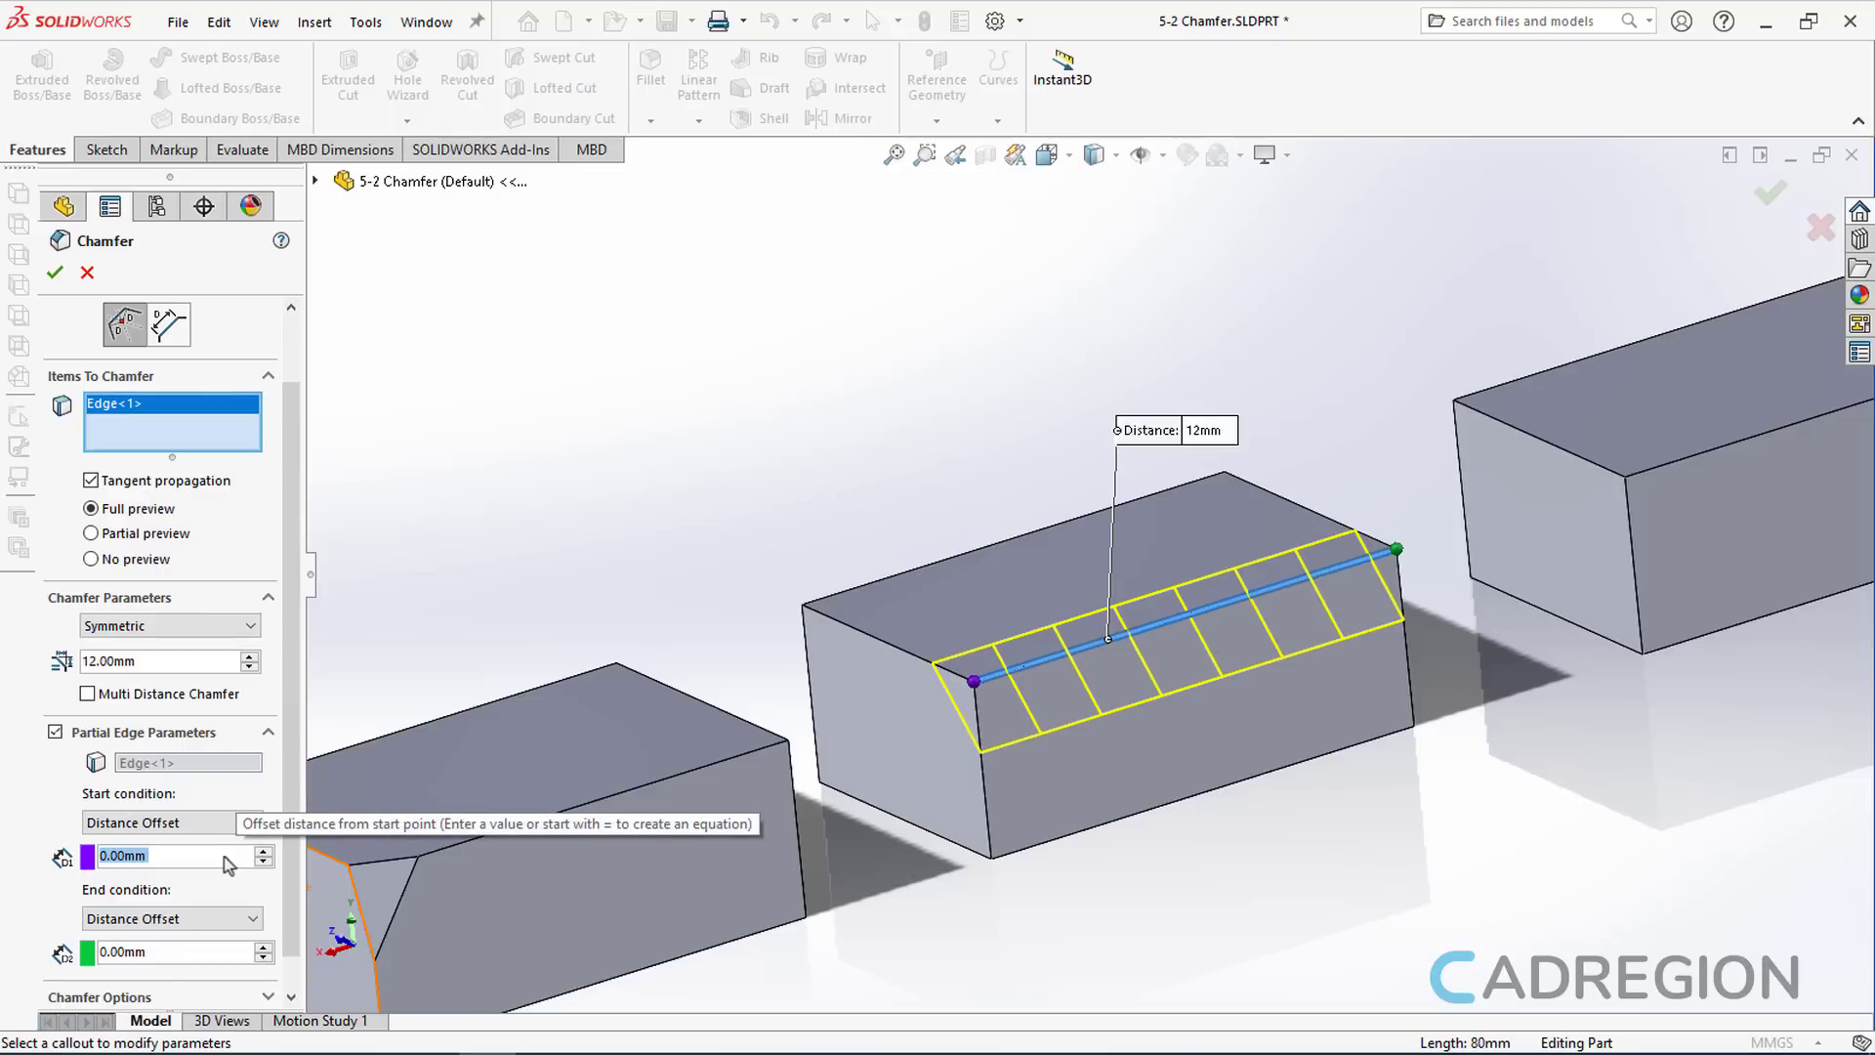
click(223, 825)
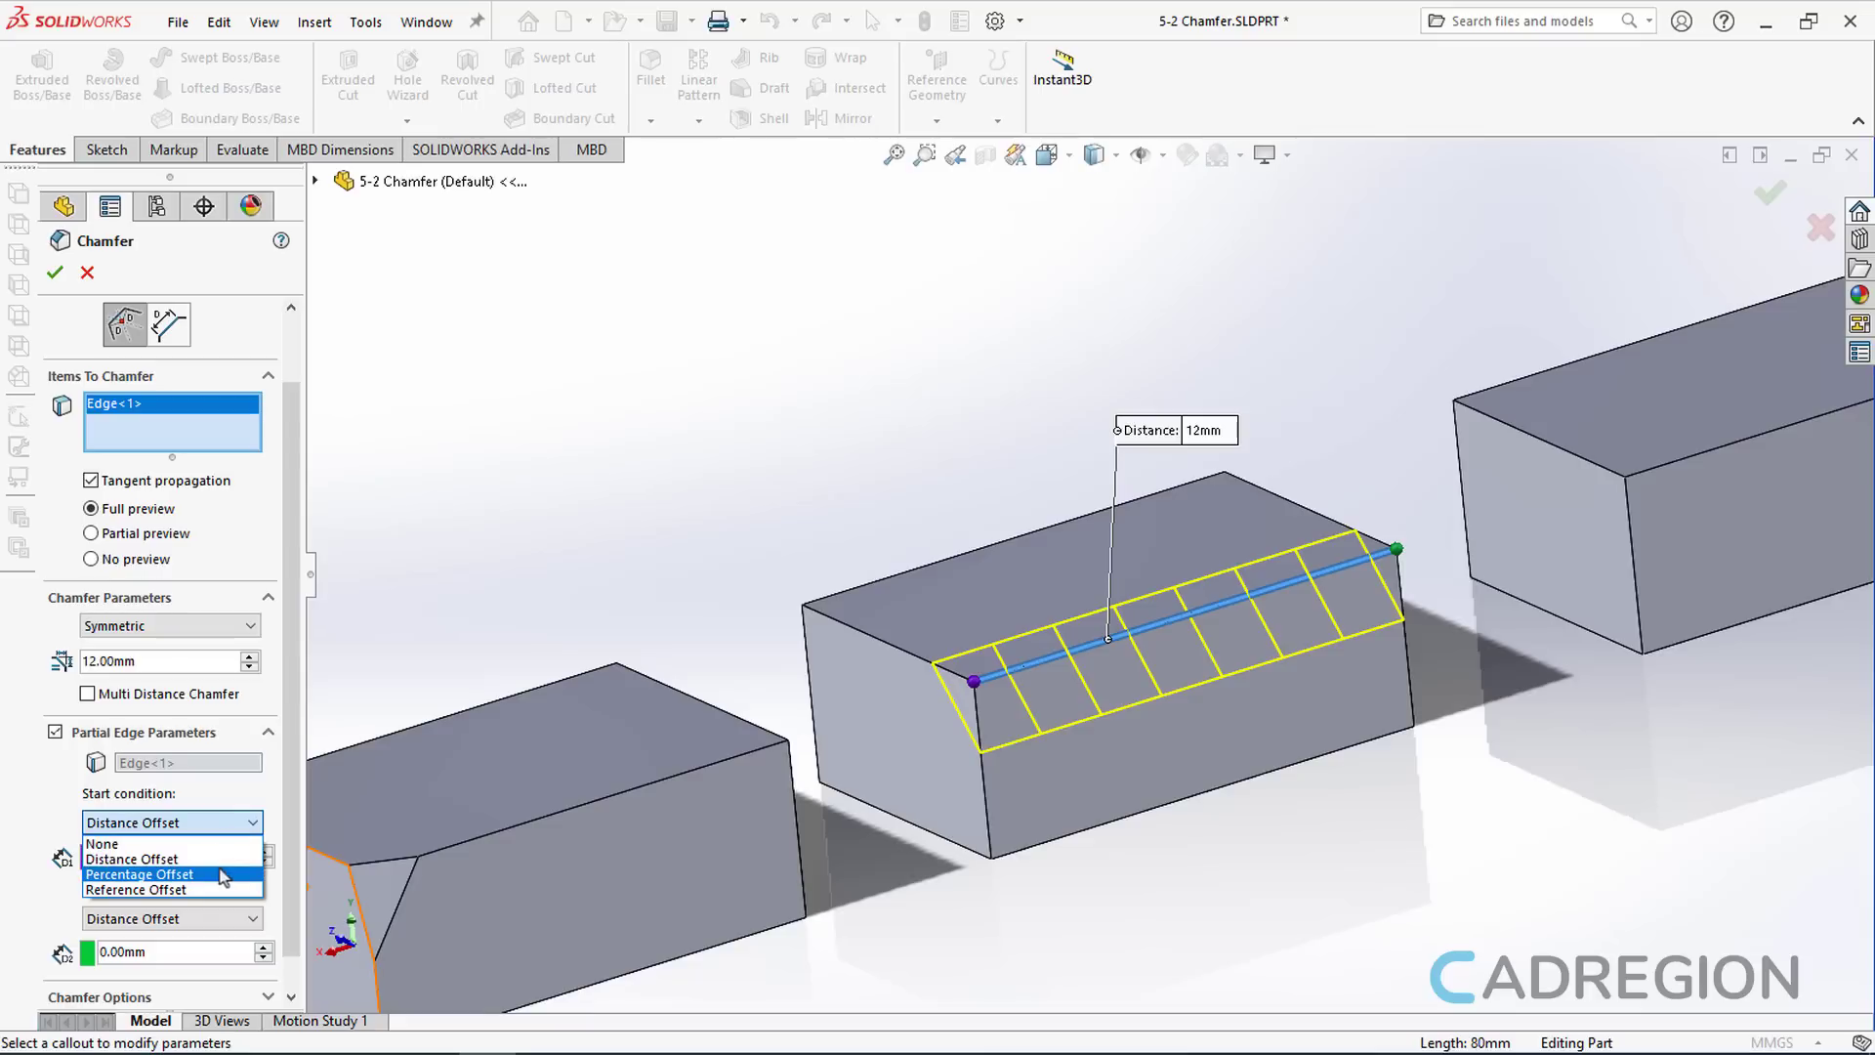
click(223, 873)
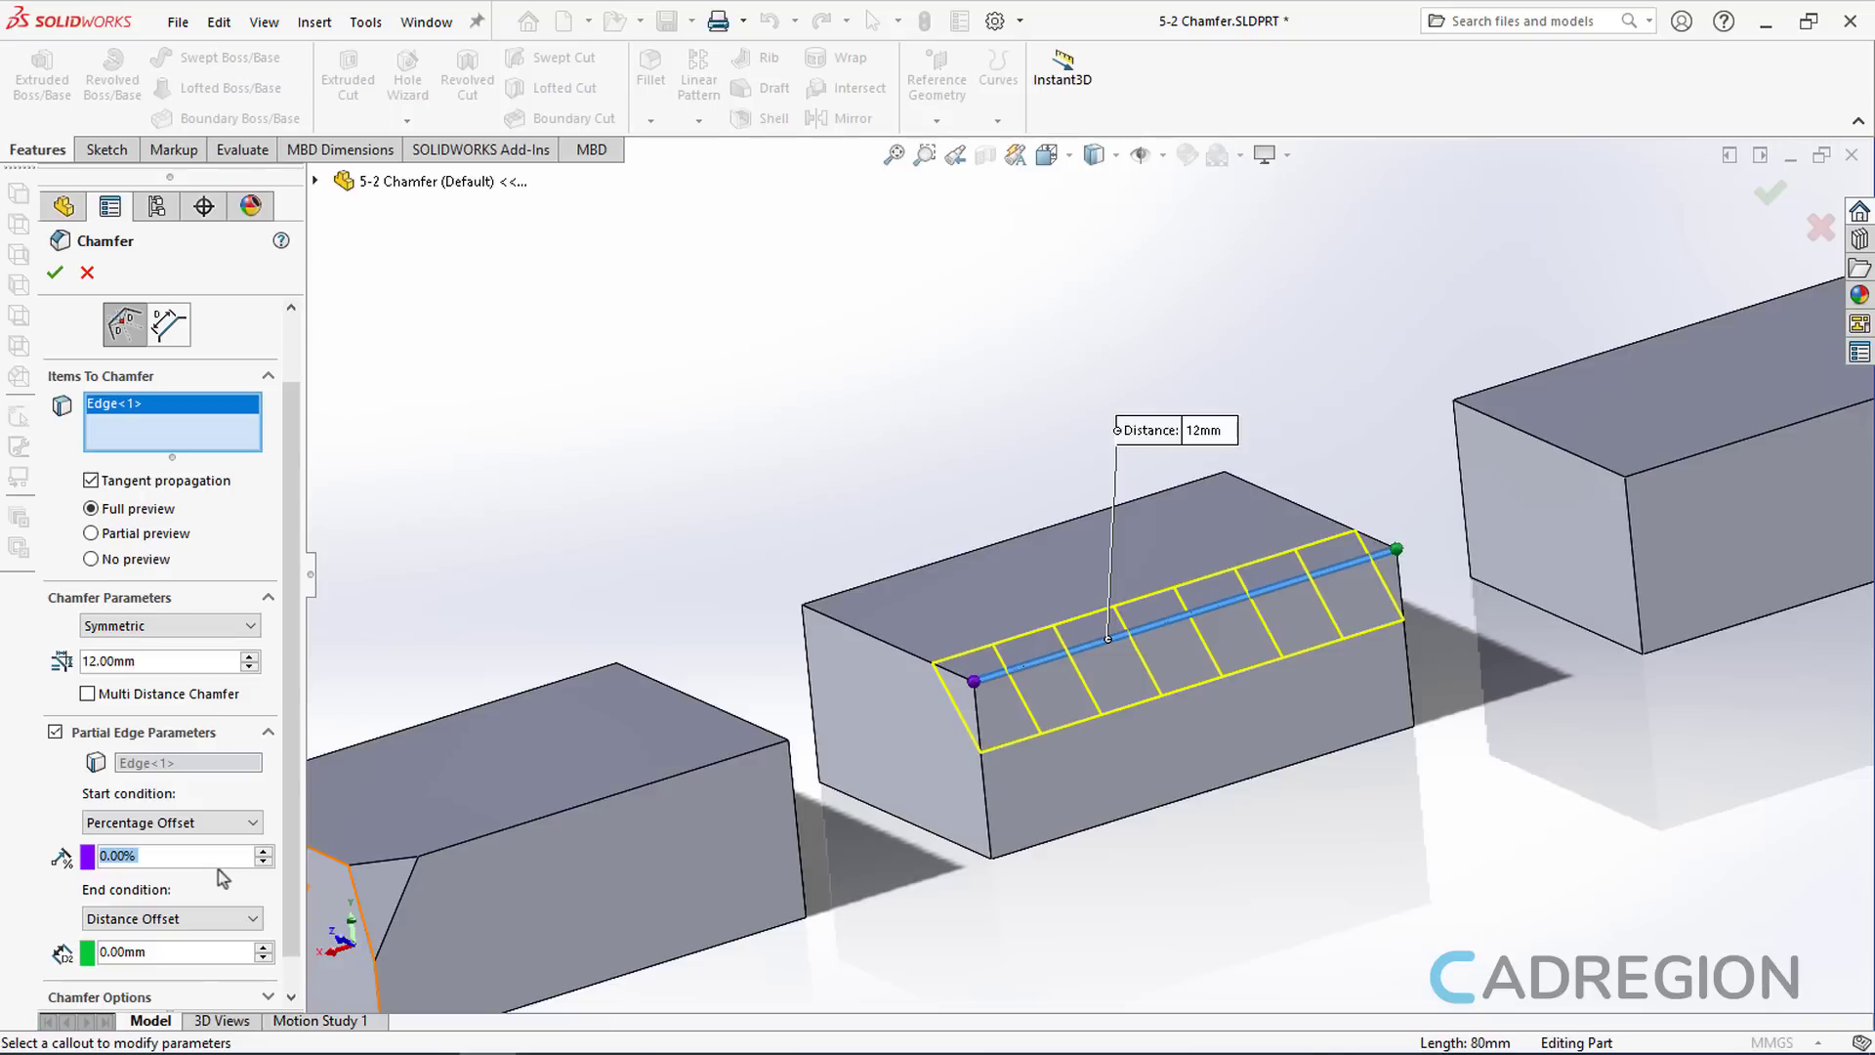
click(213, 826)
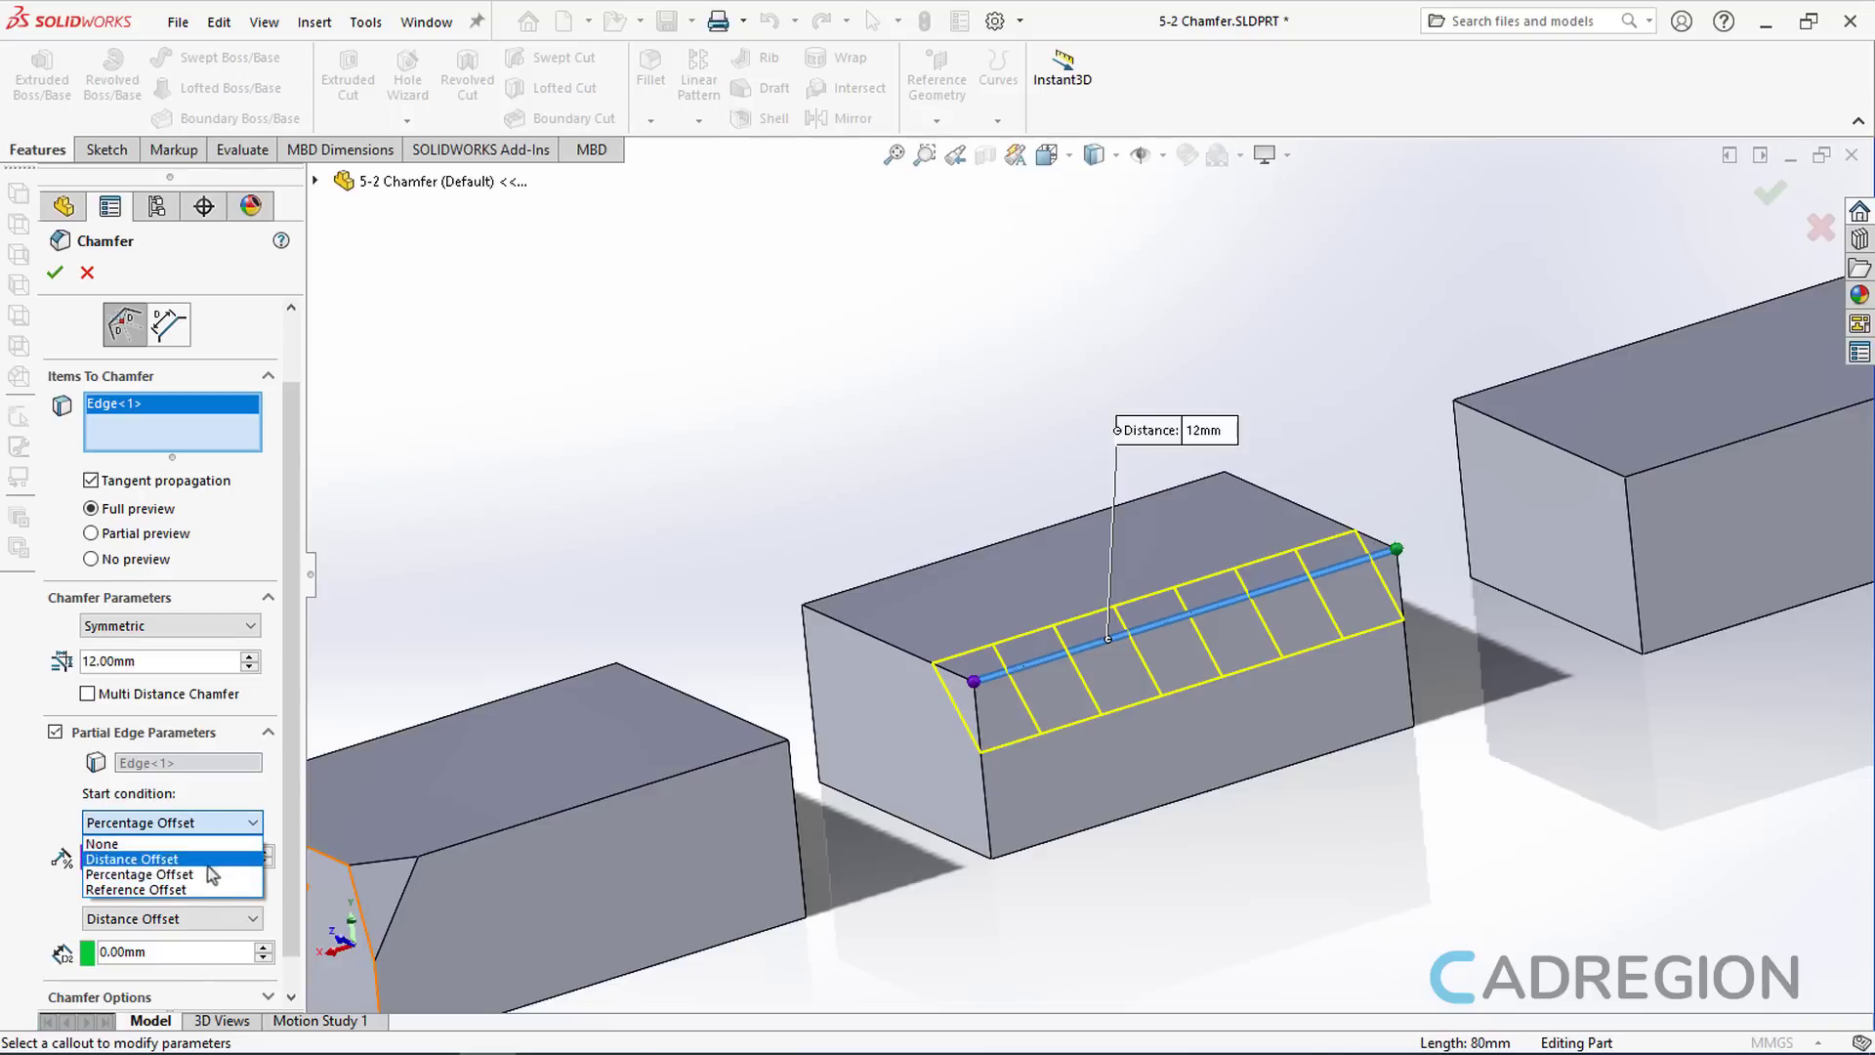
click(211, 889)
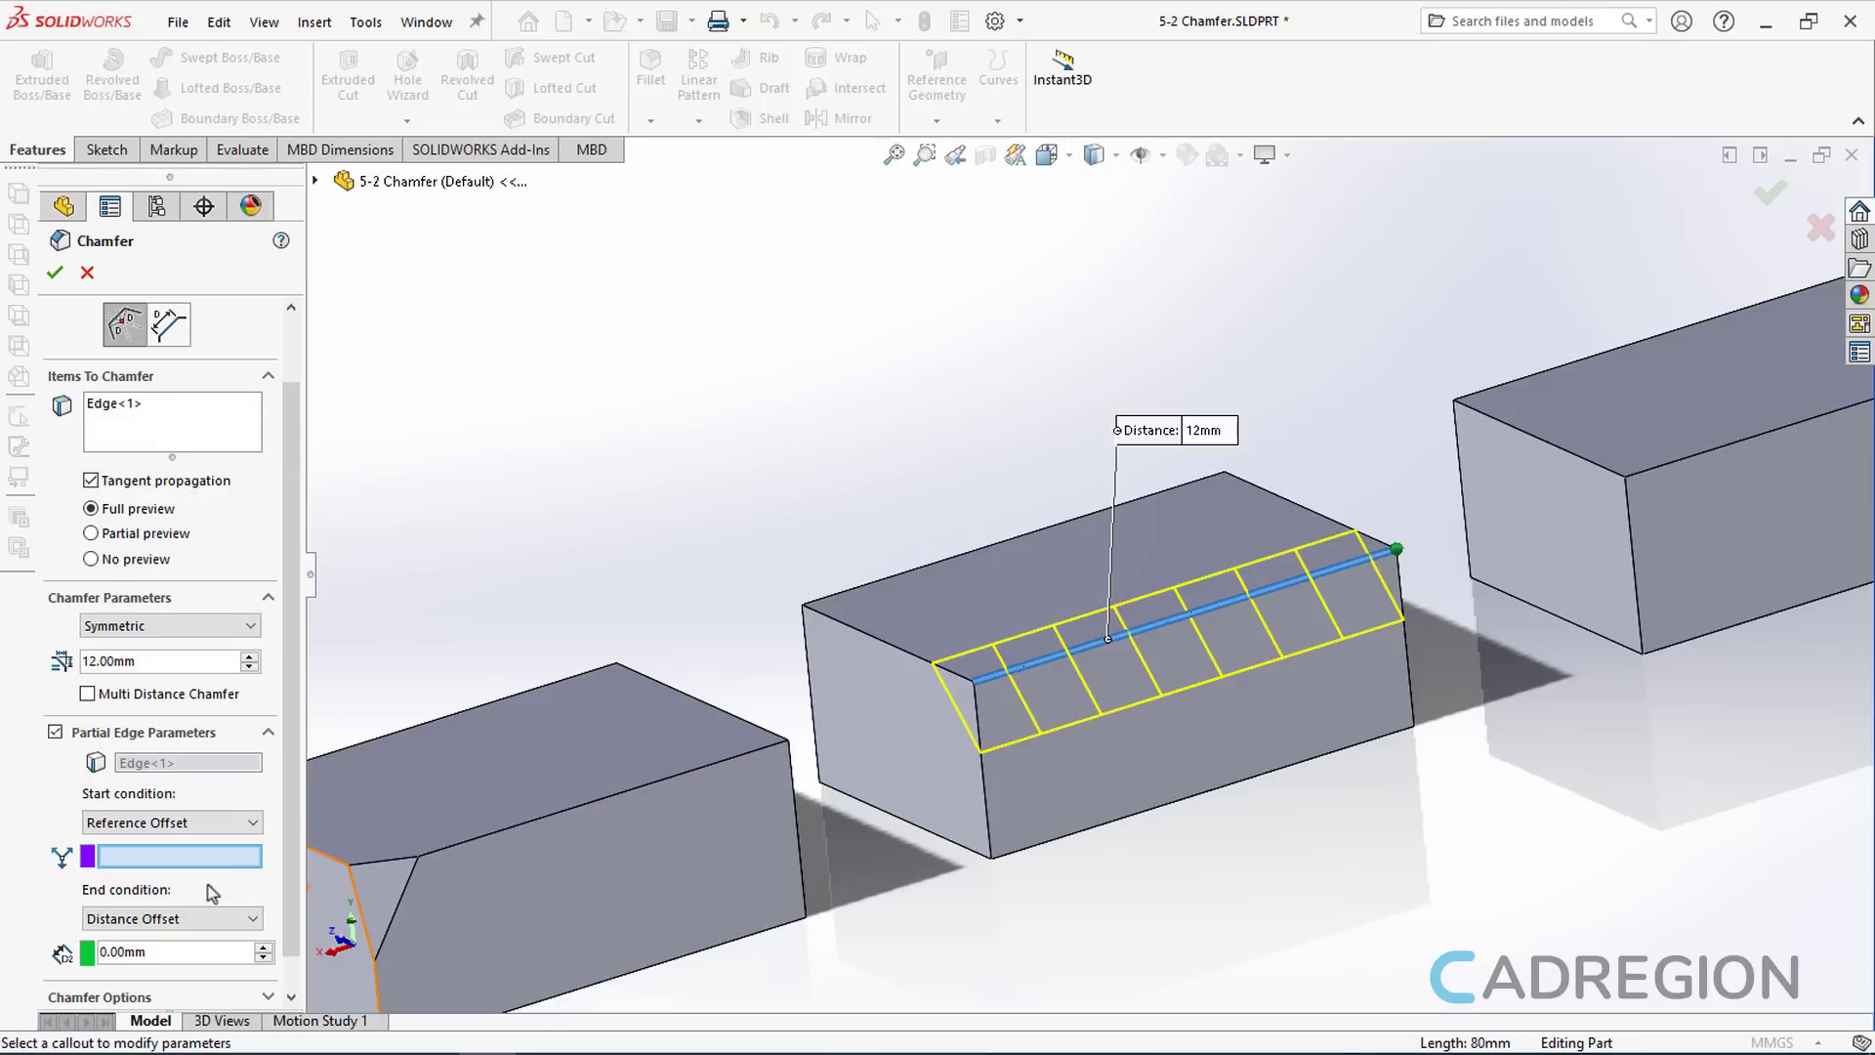
Set the partial edge's start condition to Distance Offset with a distance of 20 mm from the start point
click(207, 825)
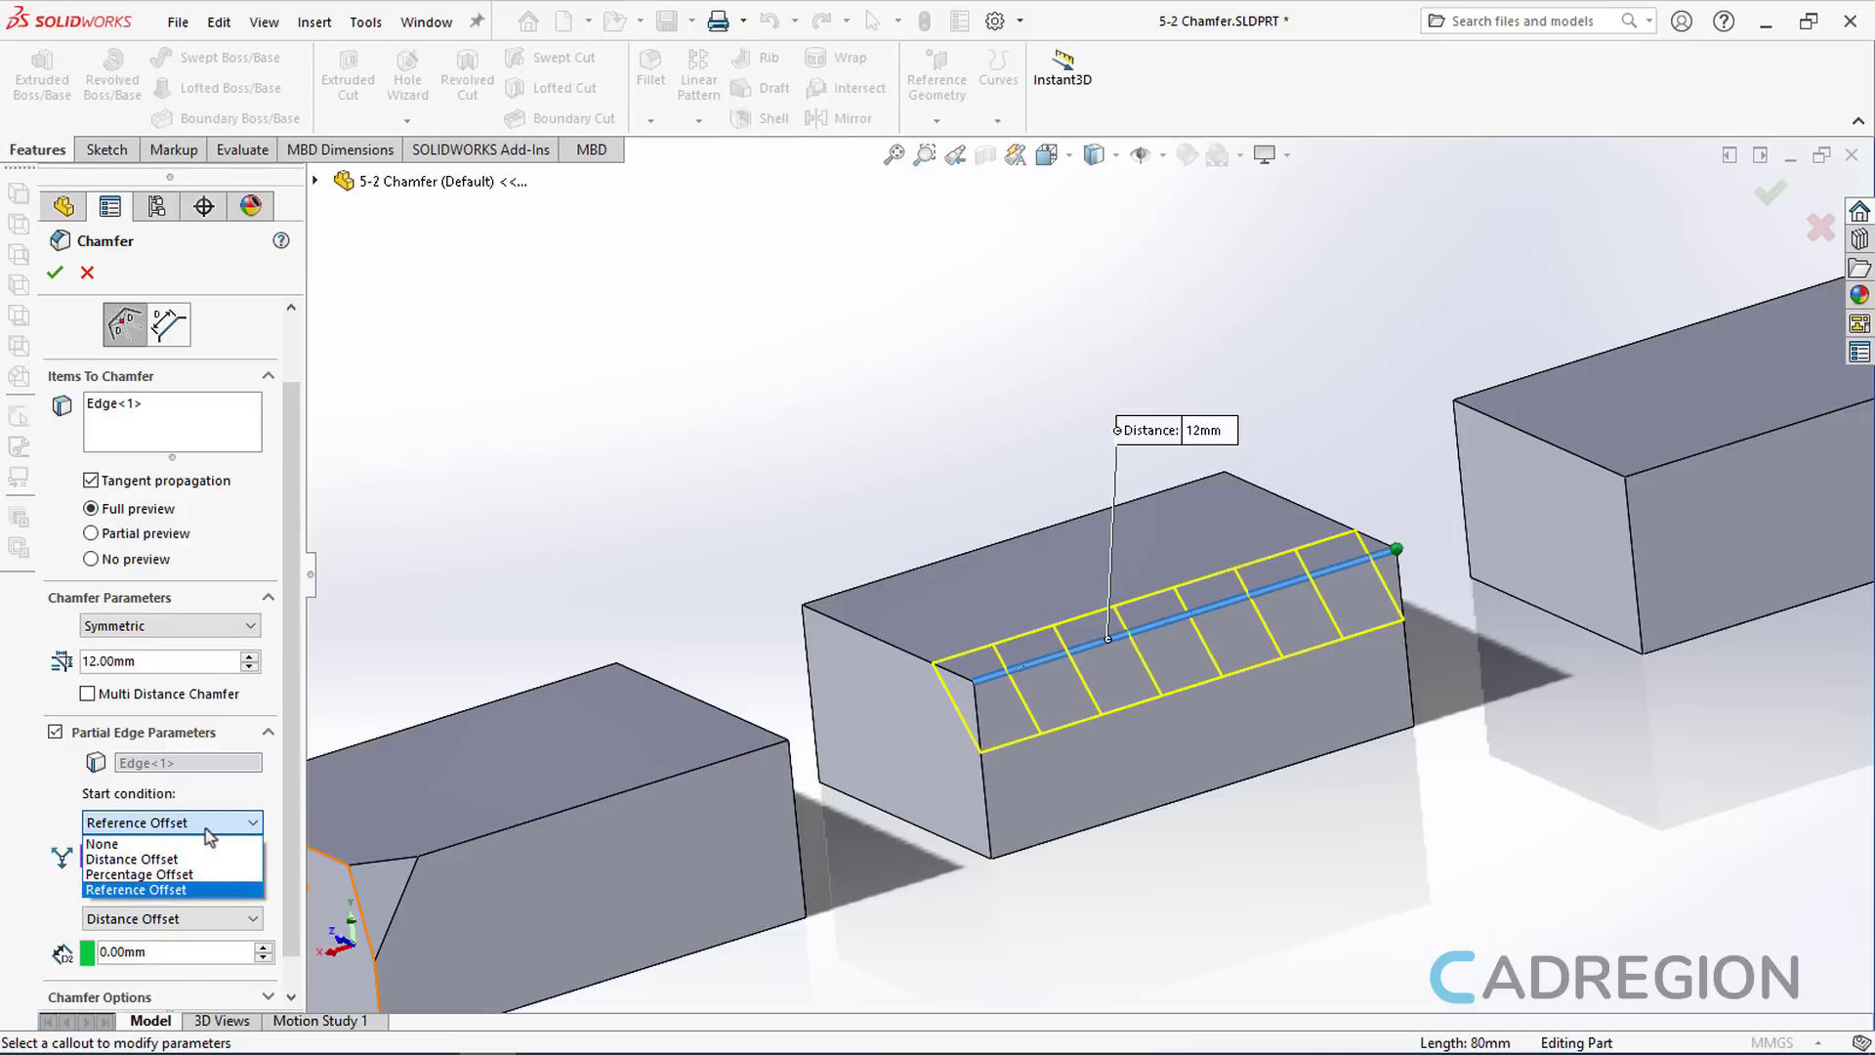
click(209, 859)
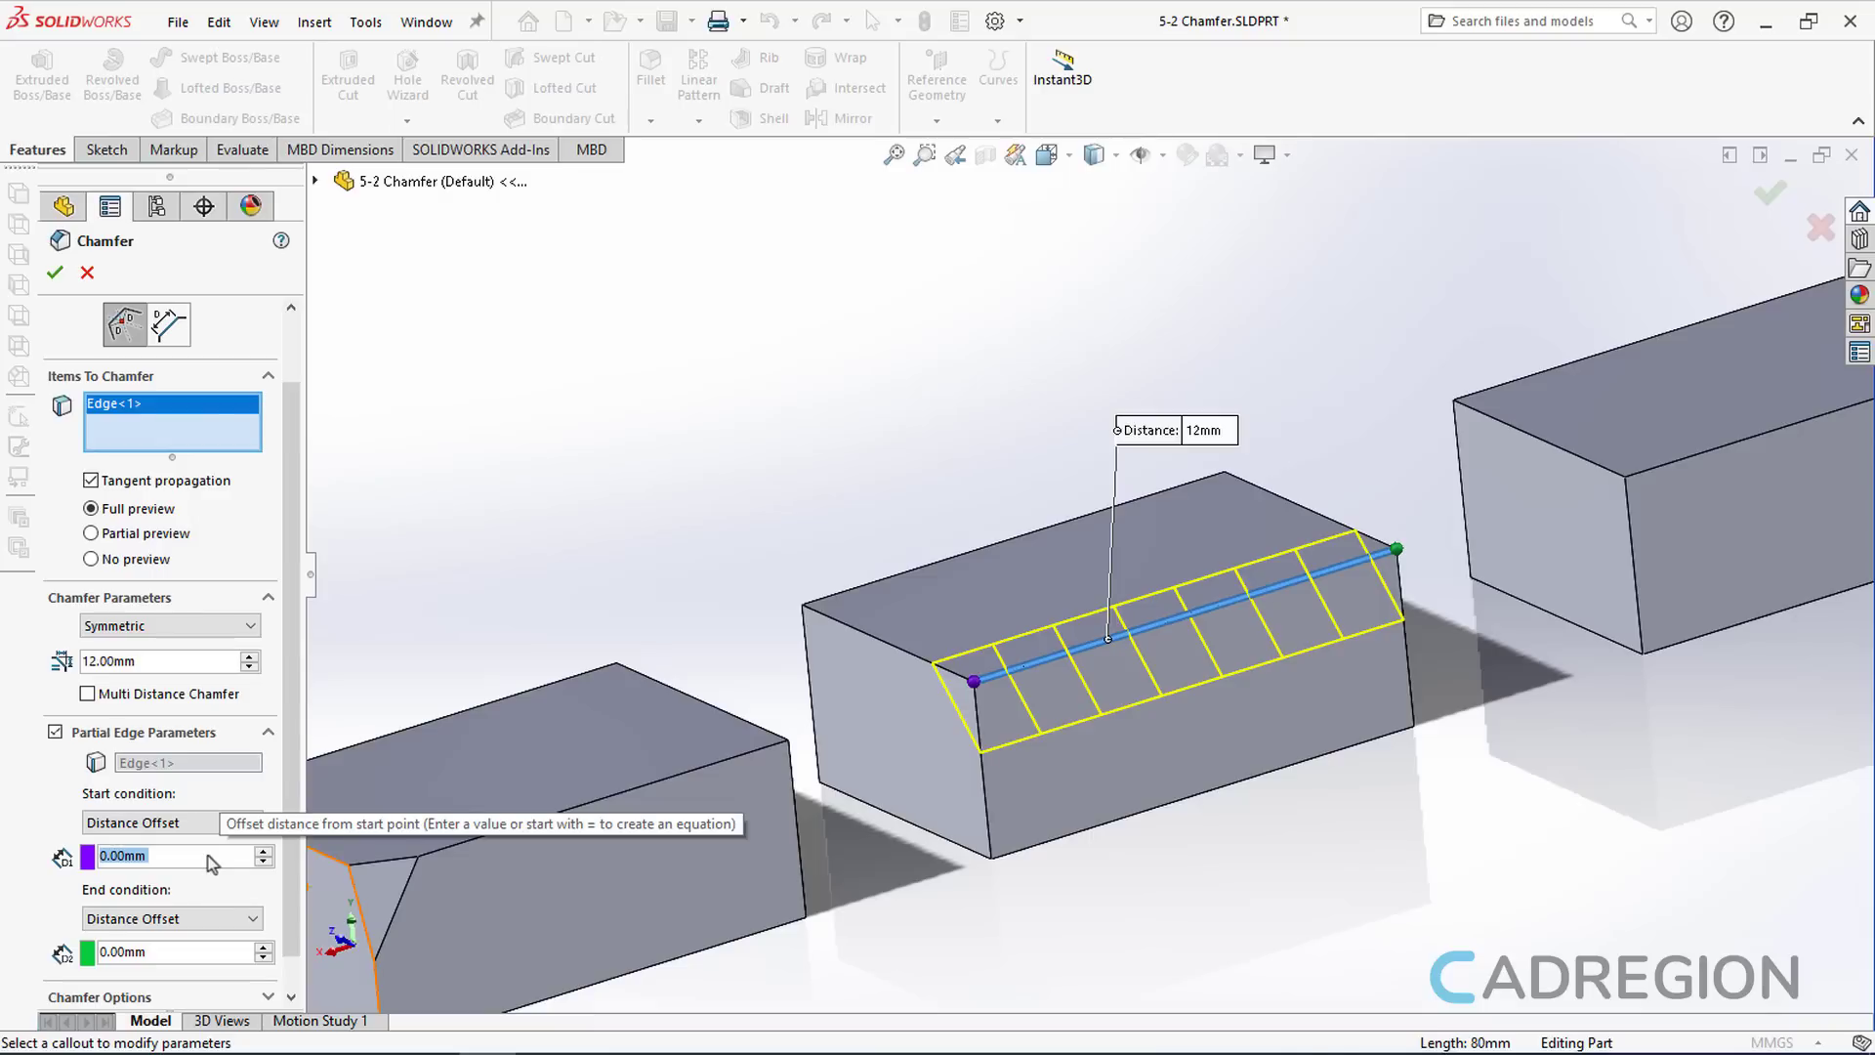
text(20)
key(Return)
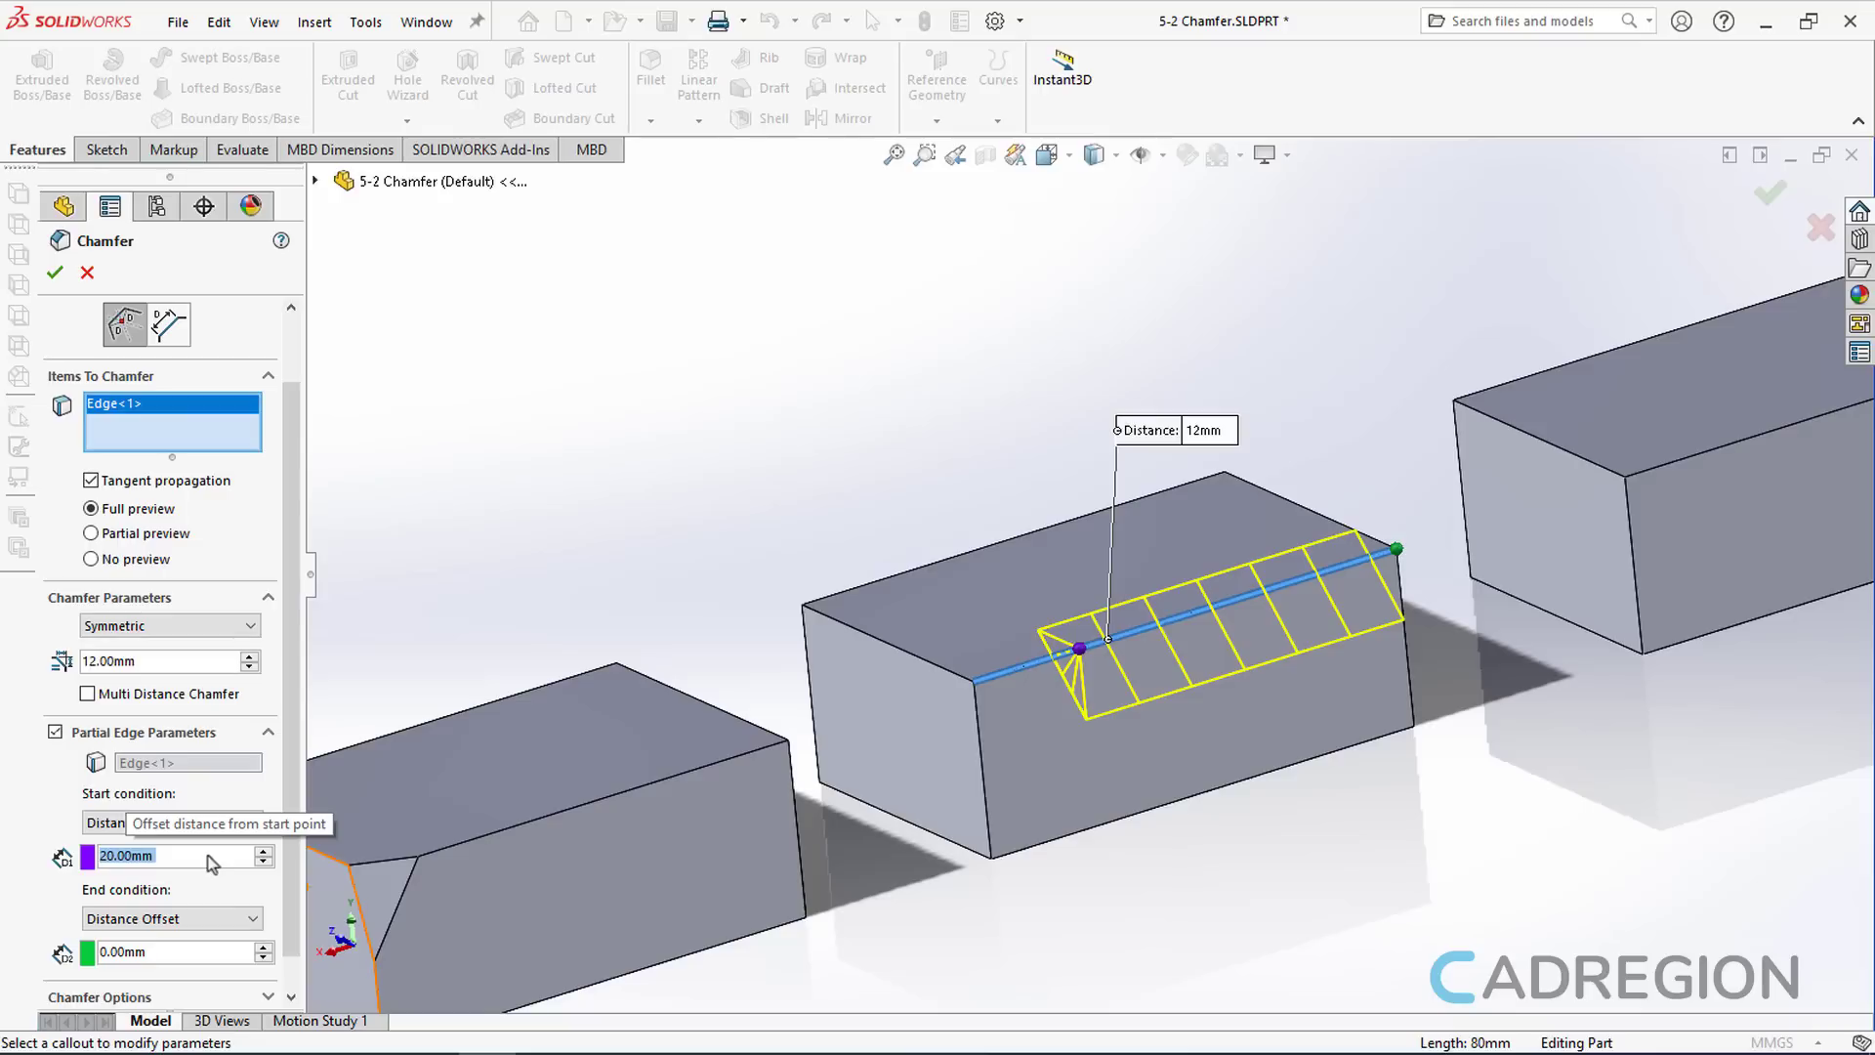
Set the partial edge's end condition to None and accept the chamfer
click(238, 920)
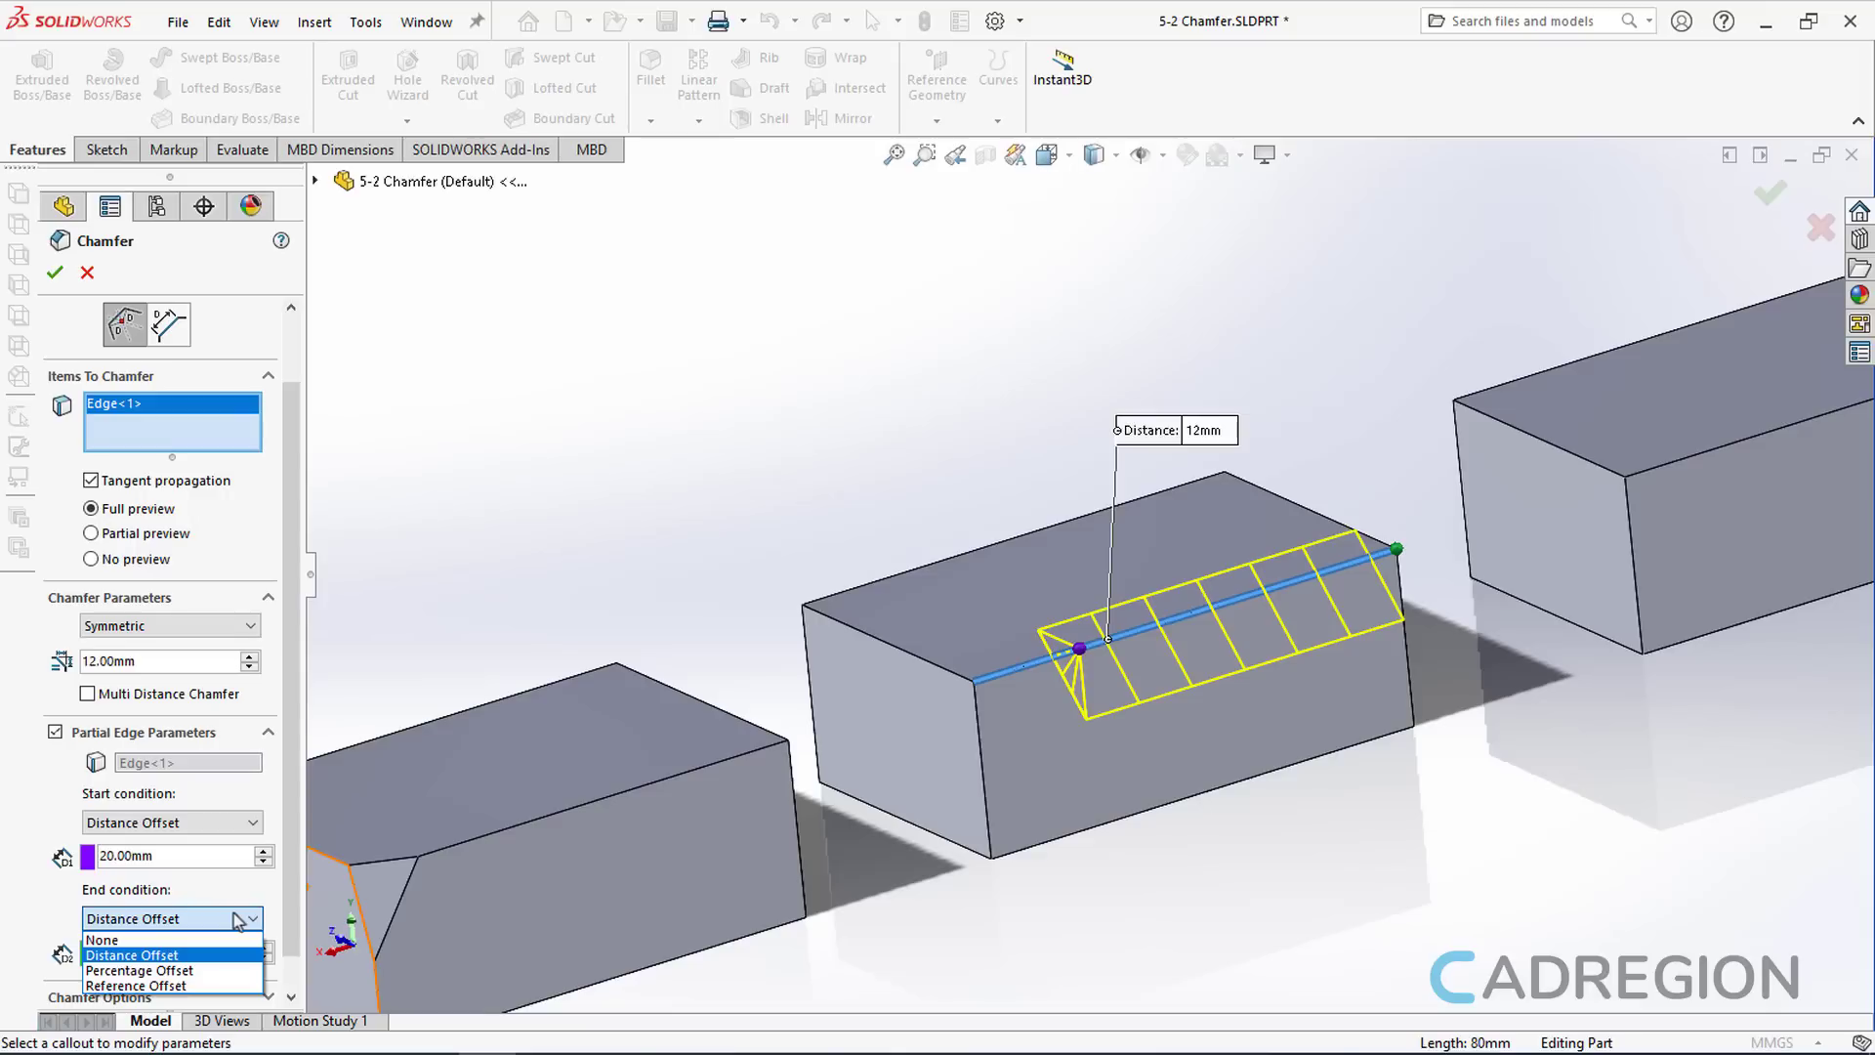
click(230, 942)
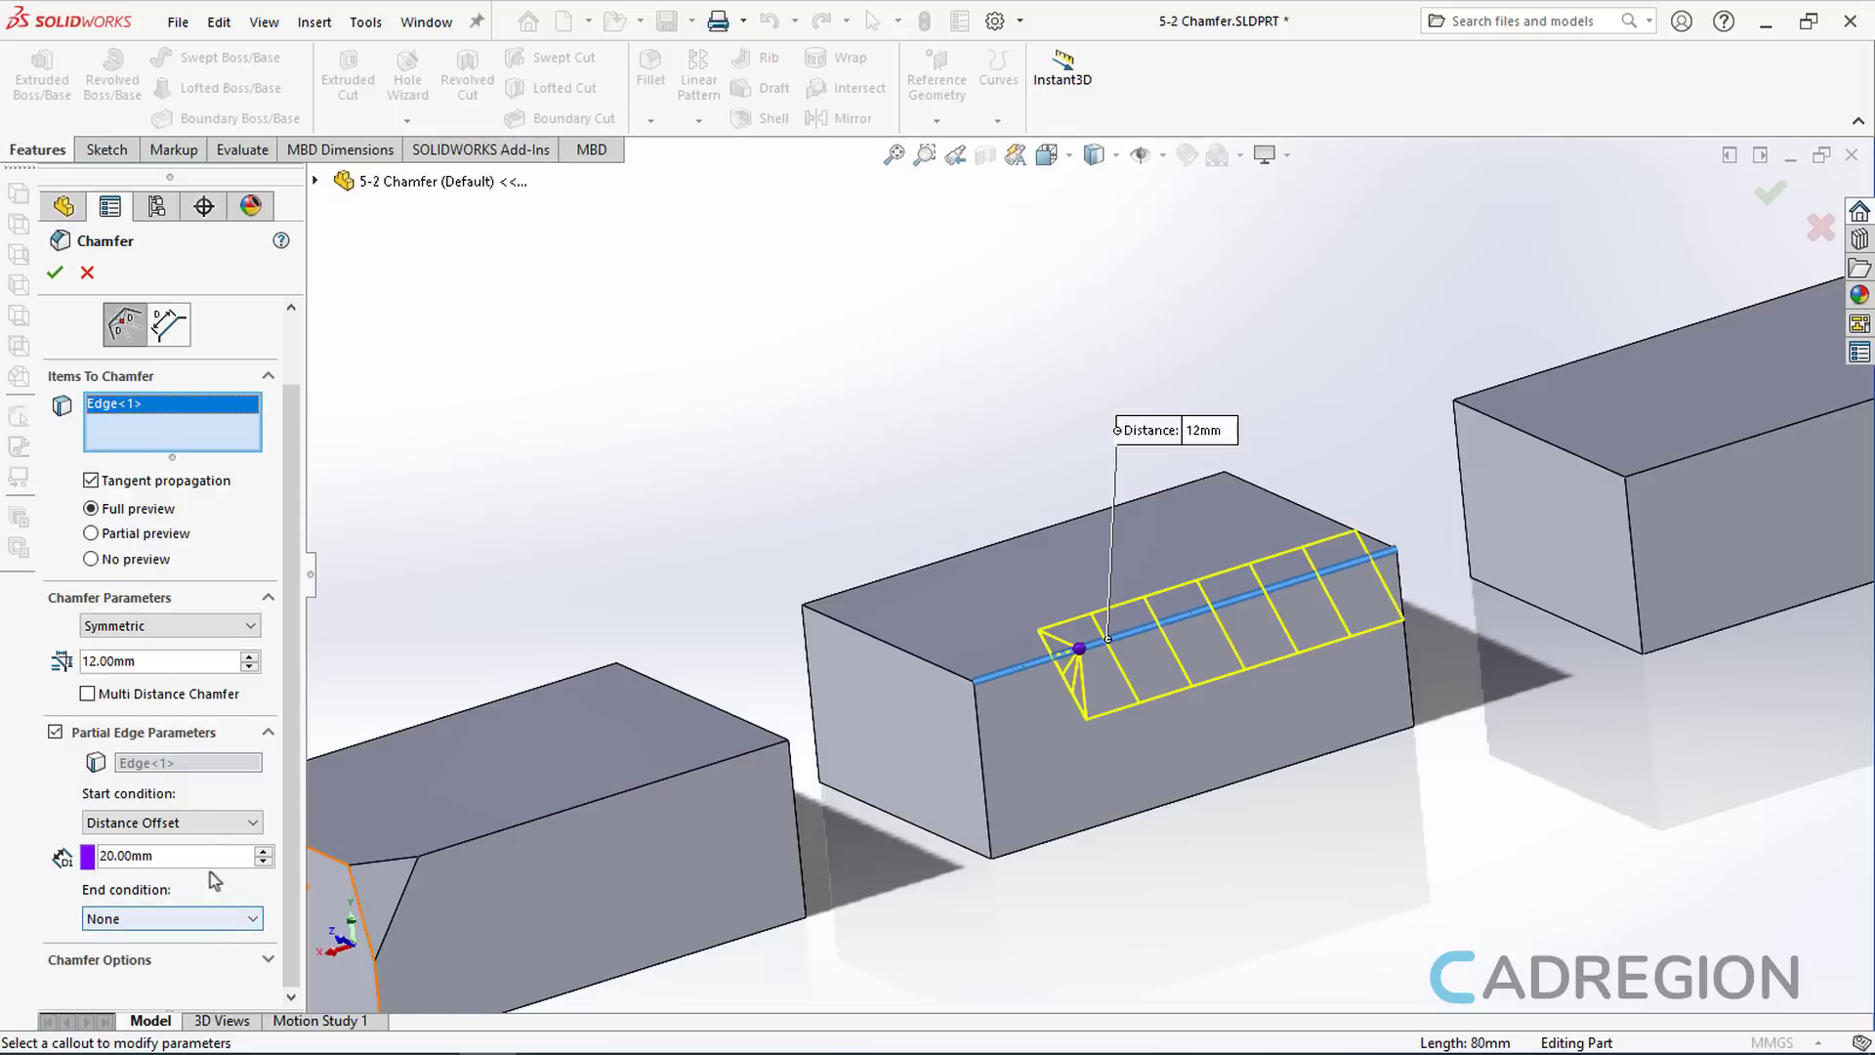
click(55, 272)
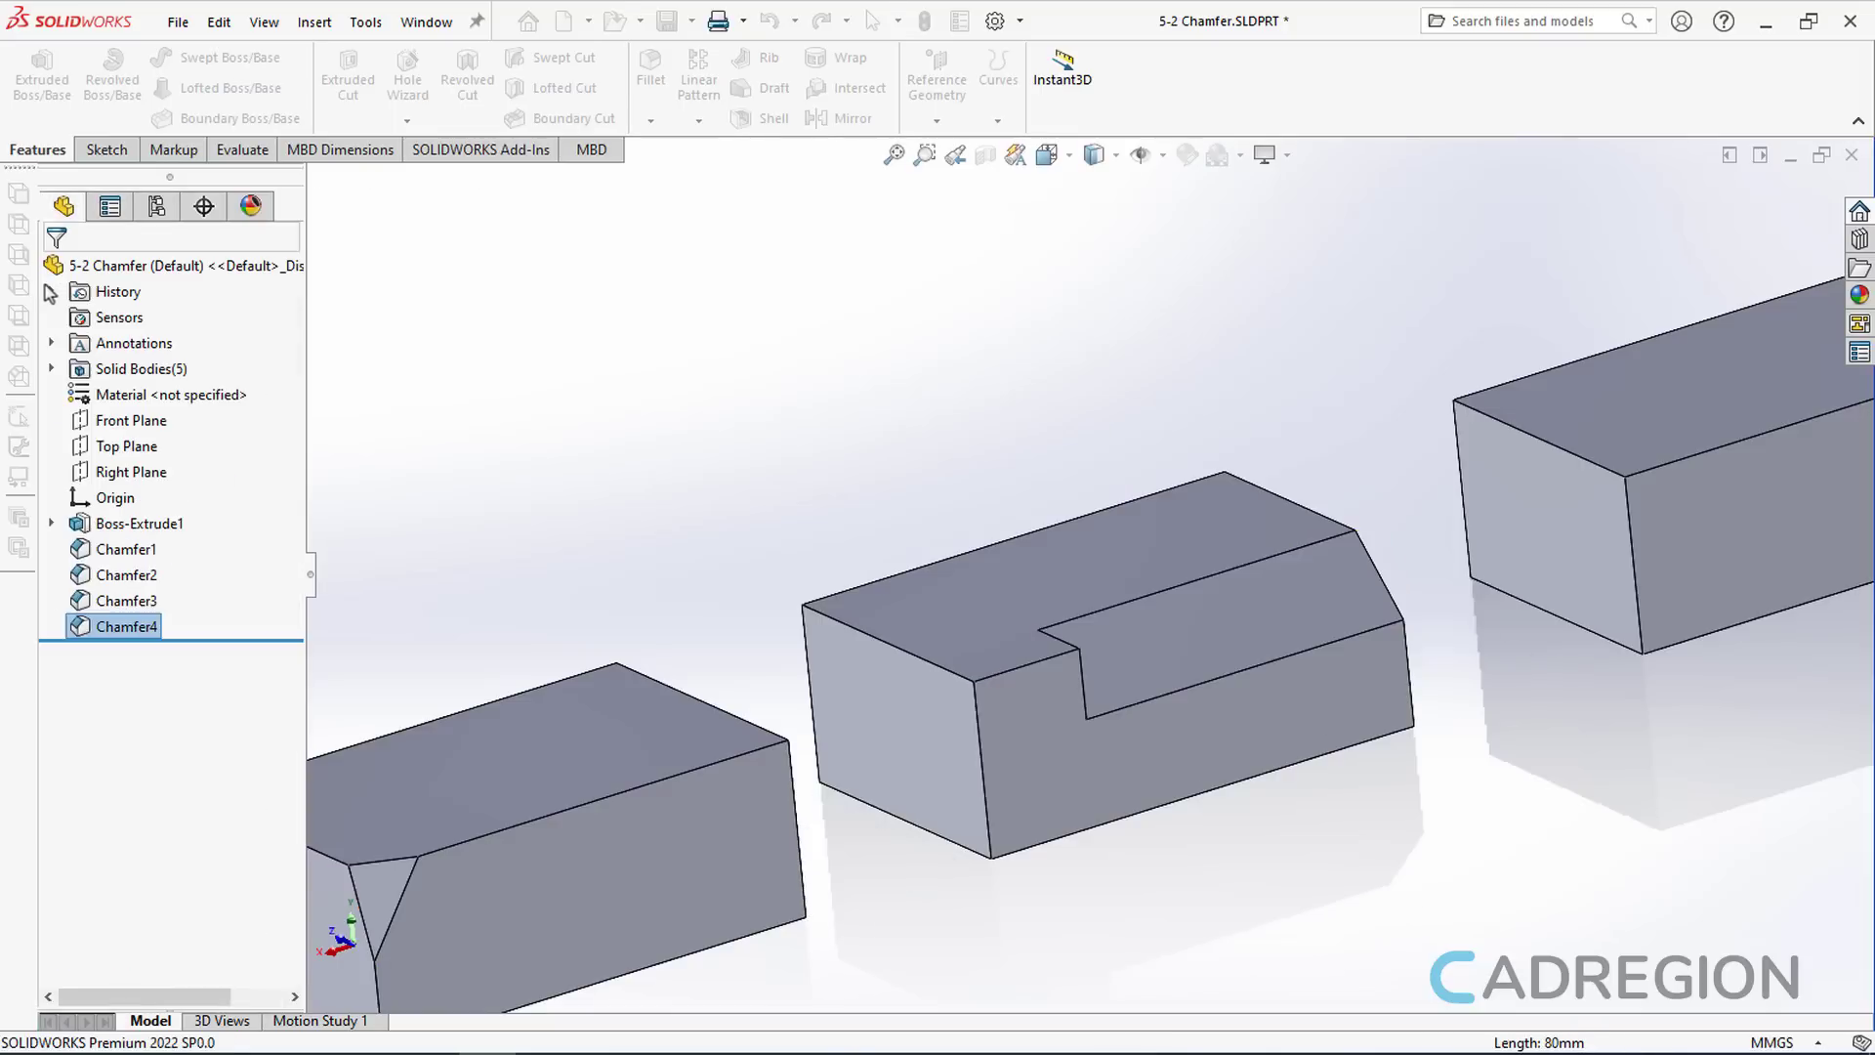
Start a Face Face chamfer on the fifth block, using its top face as Face Set 1
middle_drag(1046, 481, 1104, 491)
ctrl+middle_drag(1406, 487, 957, 601)
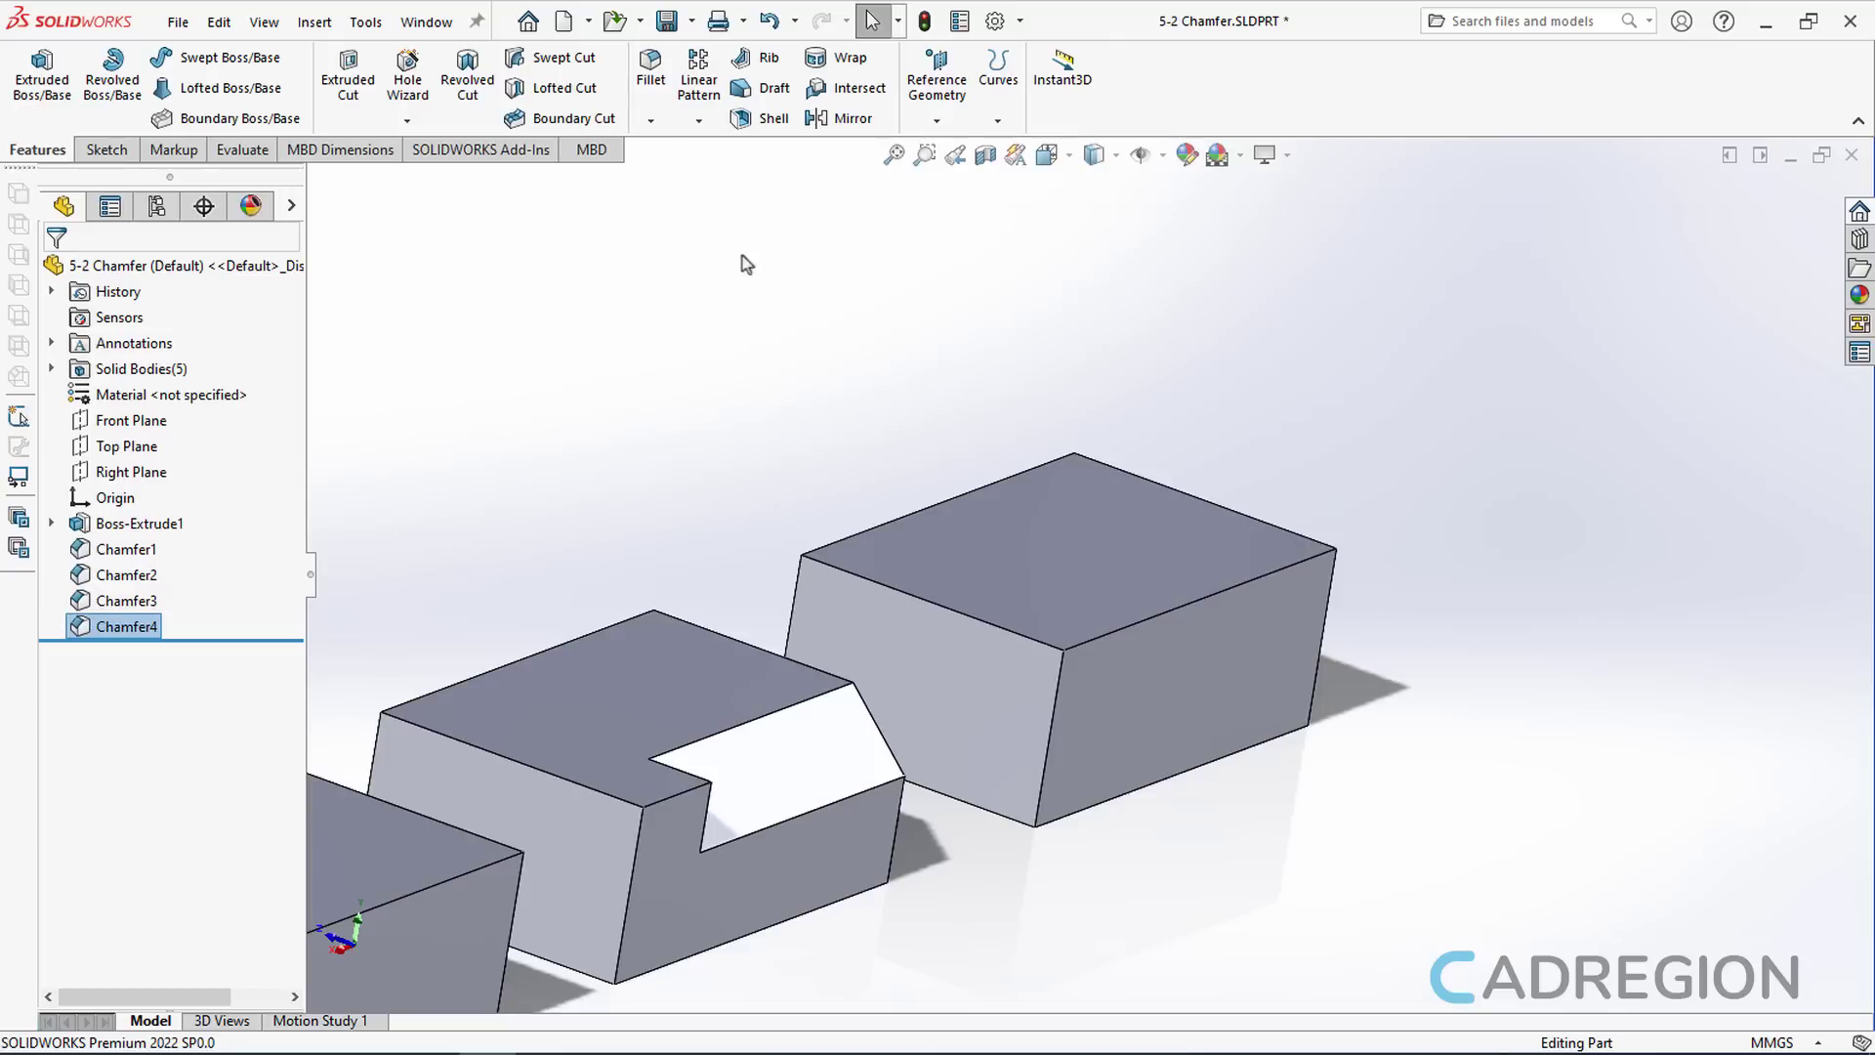
click(649, 120)
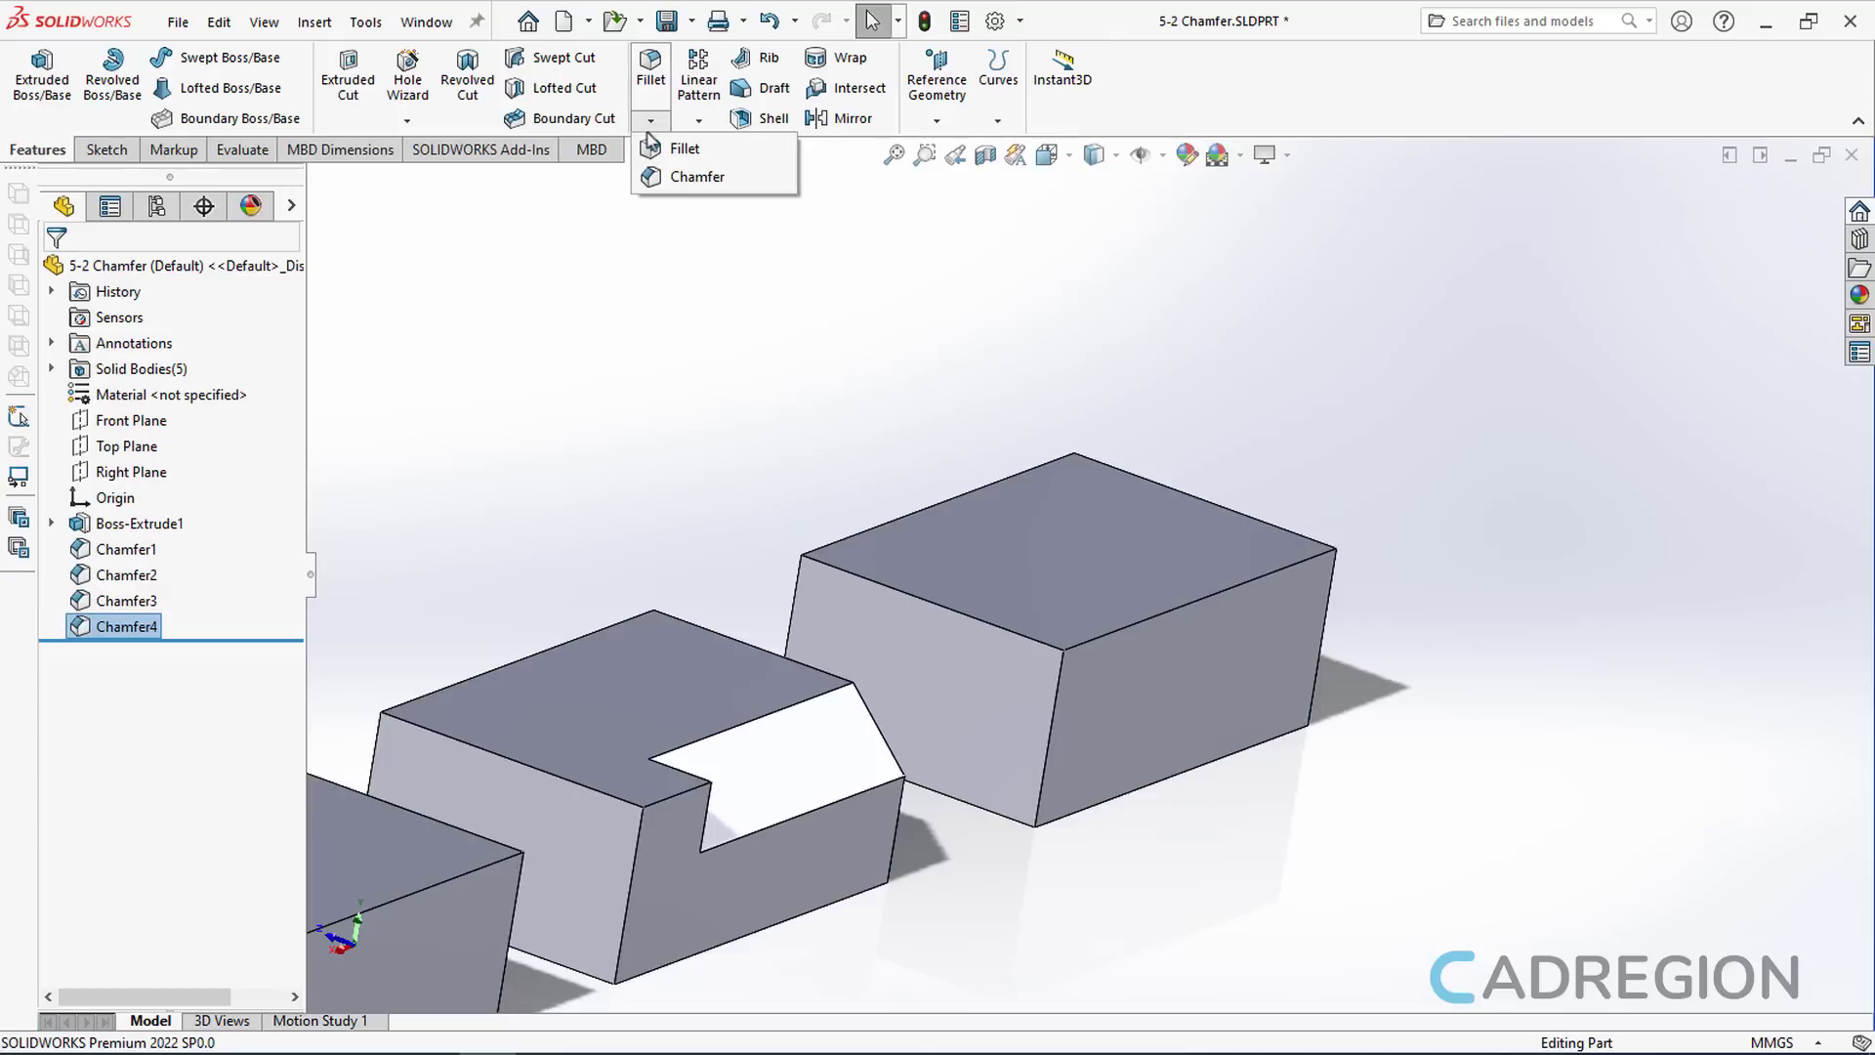
click(732, 184)
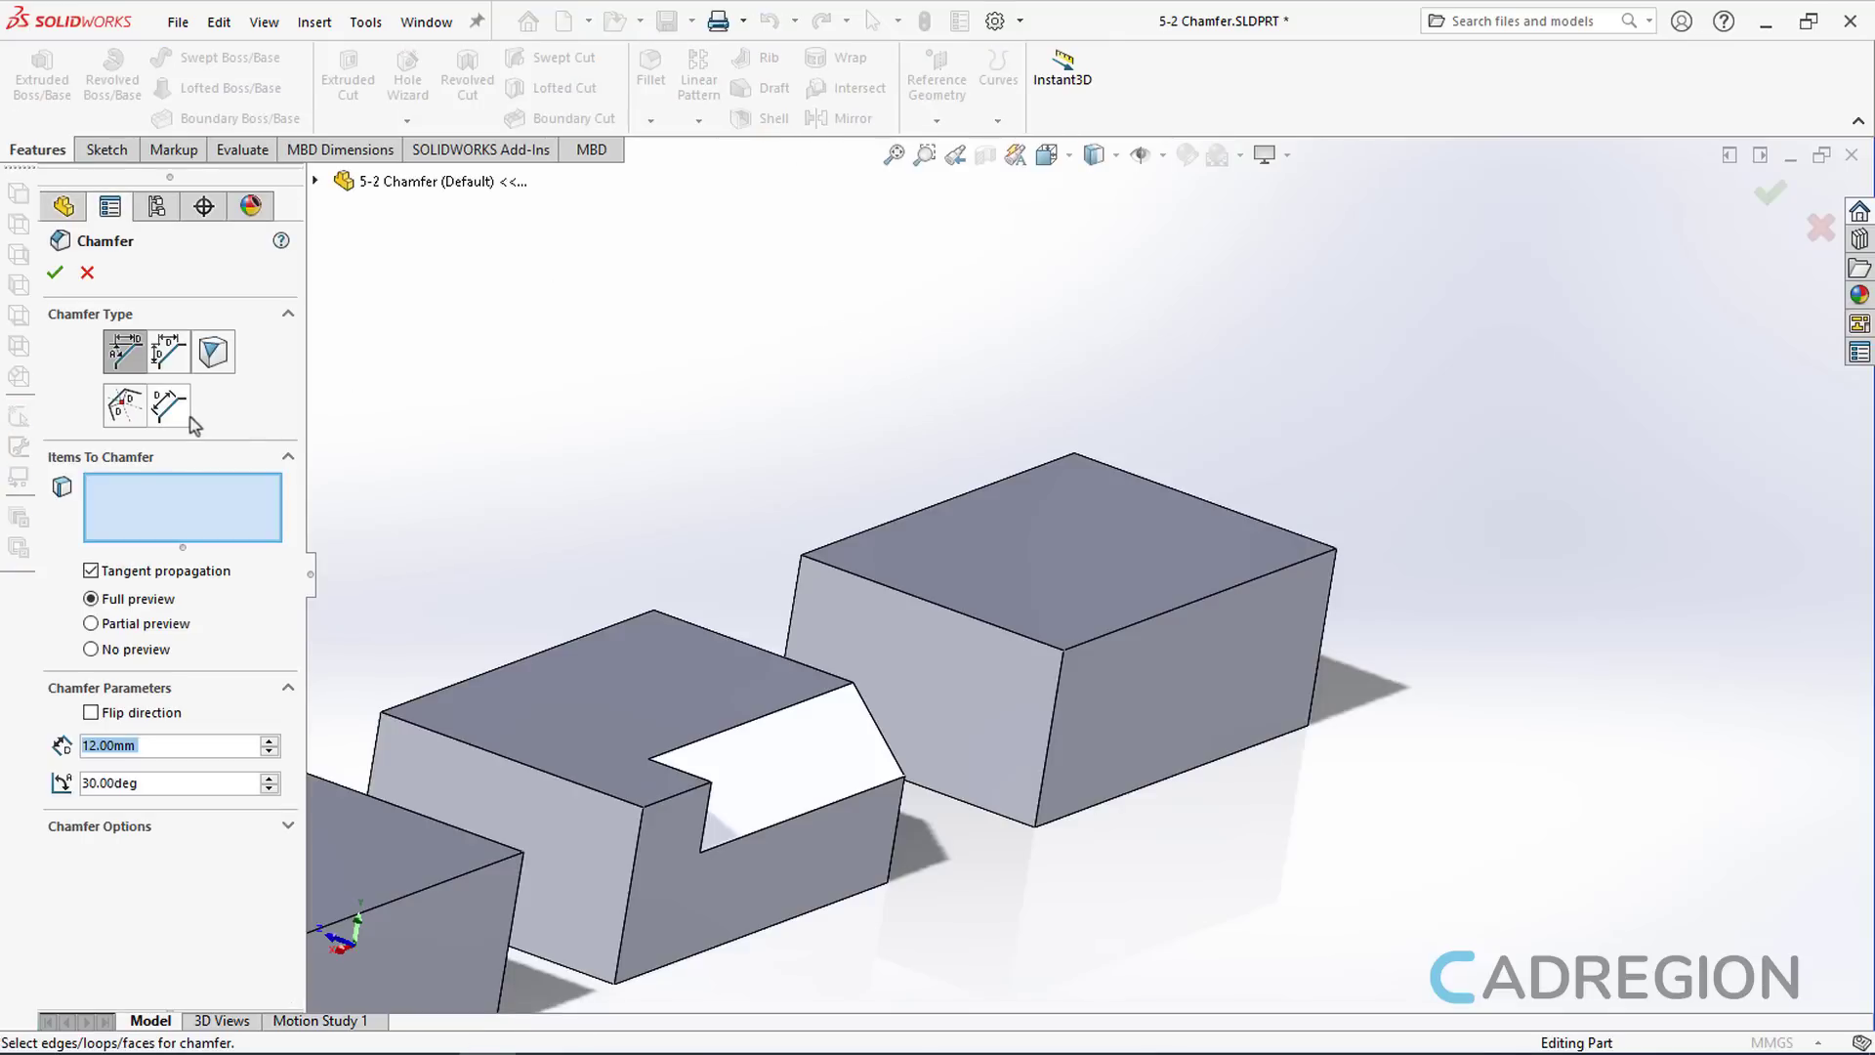
click(173, 418)
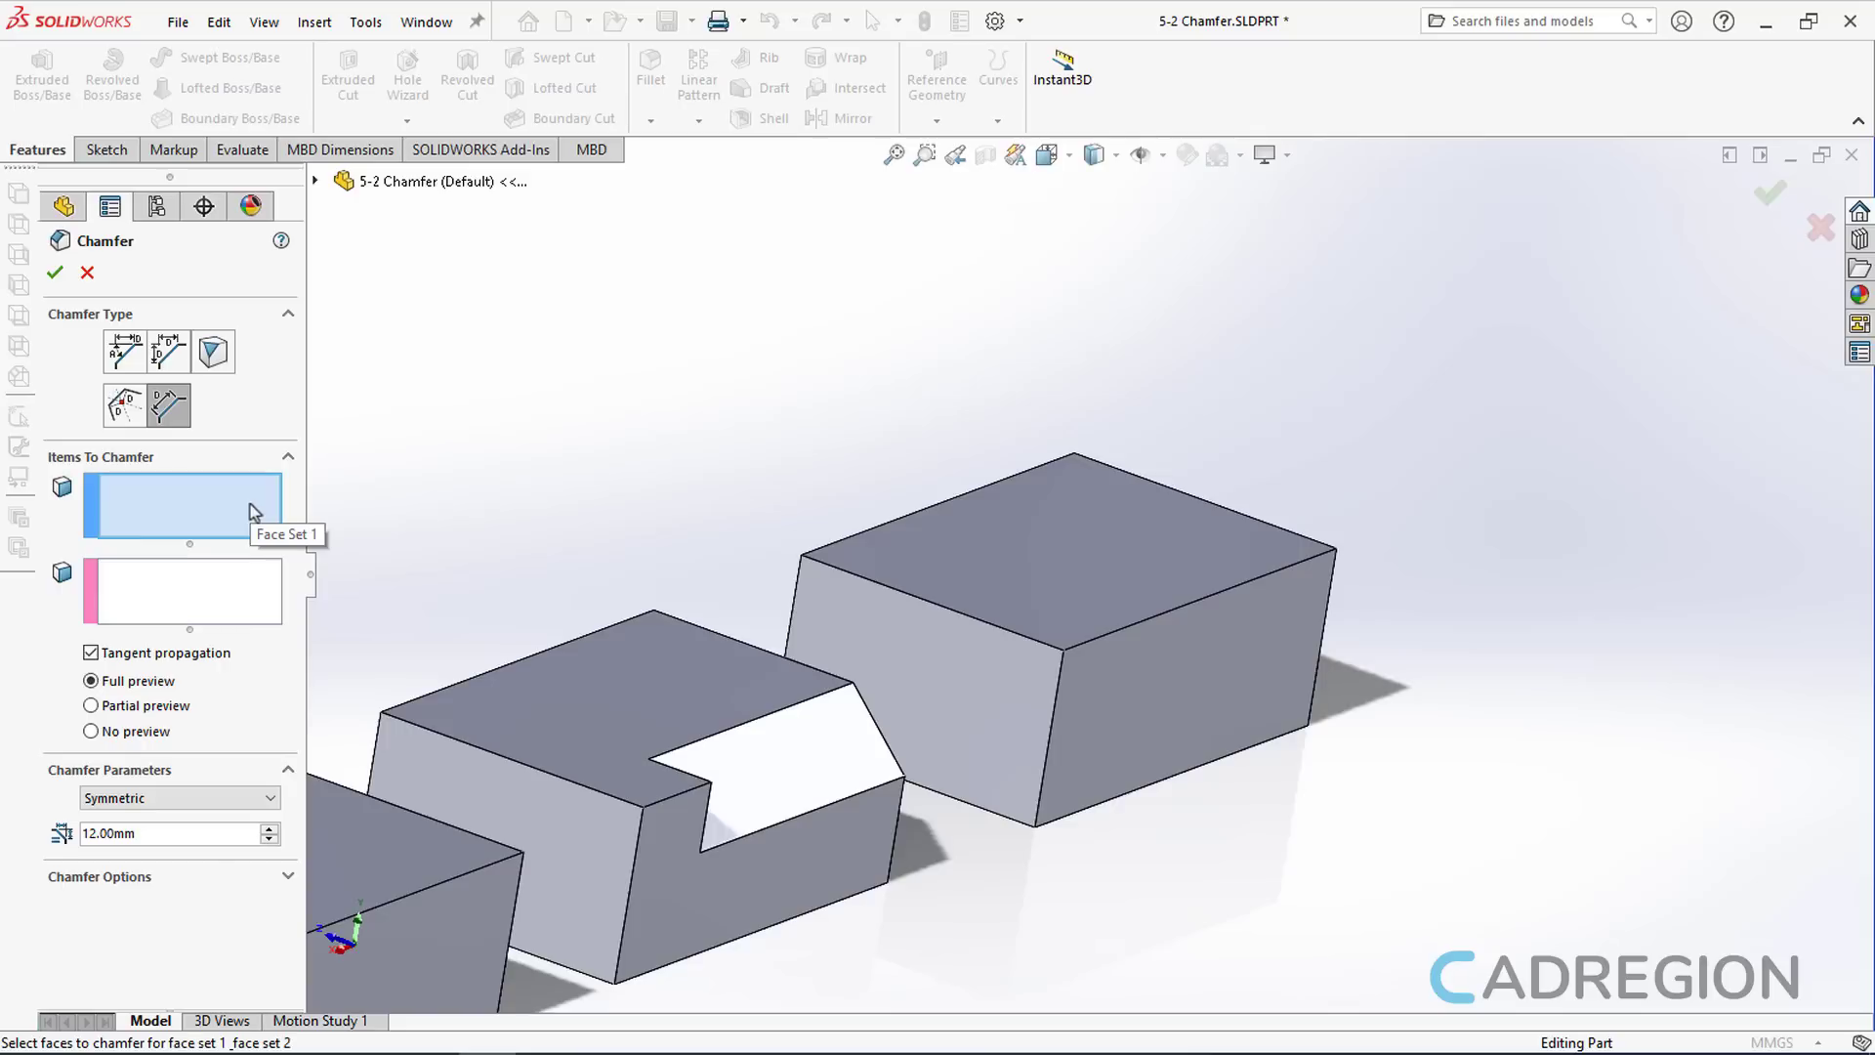
click(1029, 536)
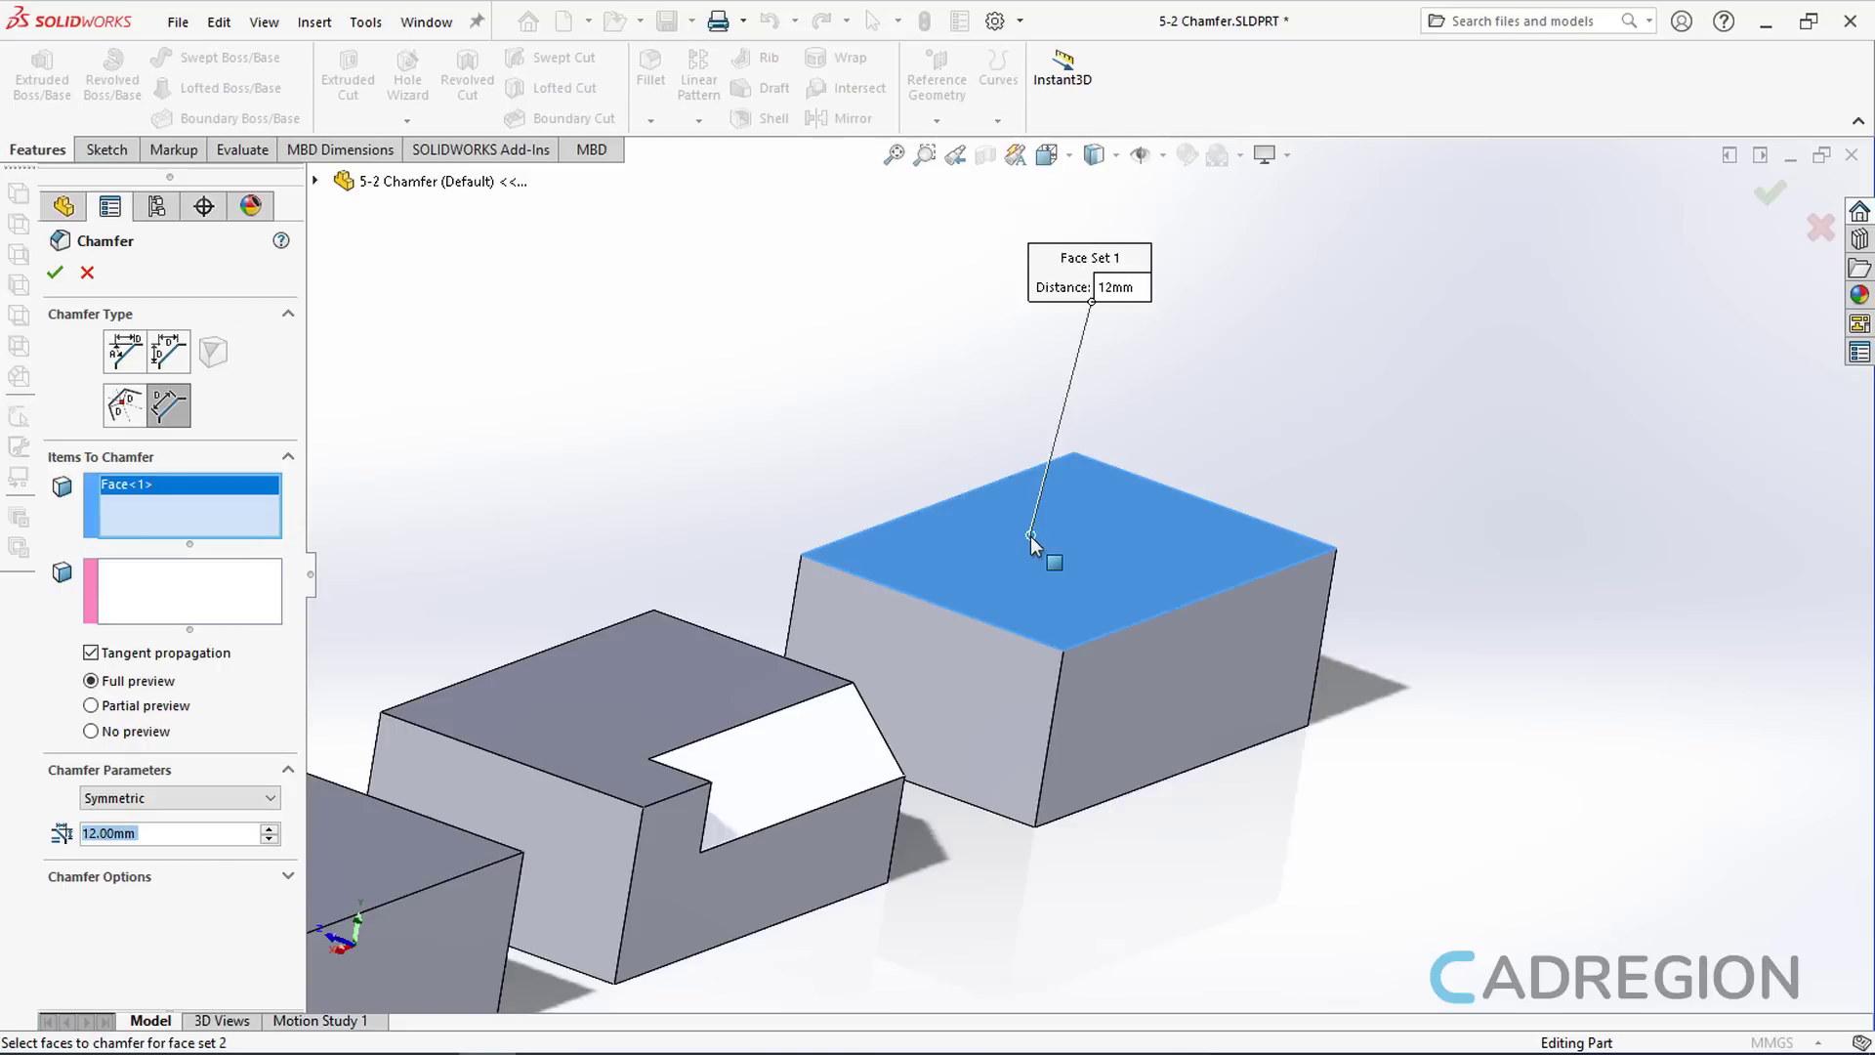
Assign the fifth block's two visible side faces adjoining the top face to Face Set 2
click(250, 576)
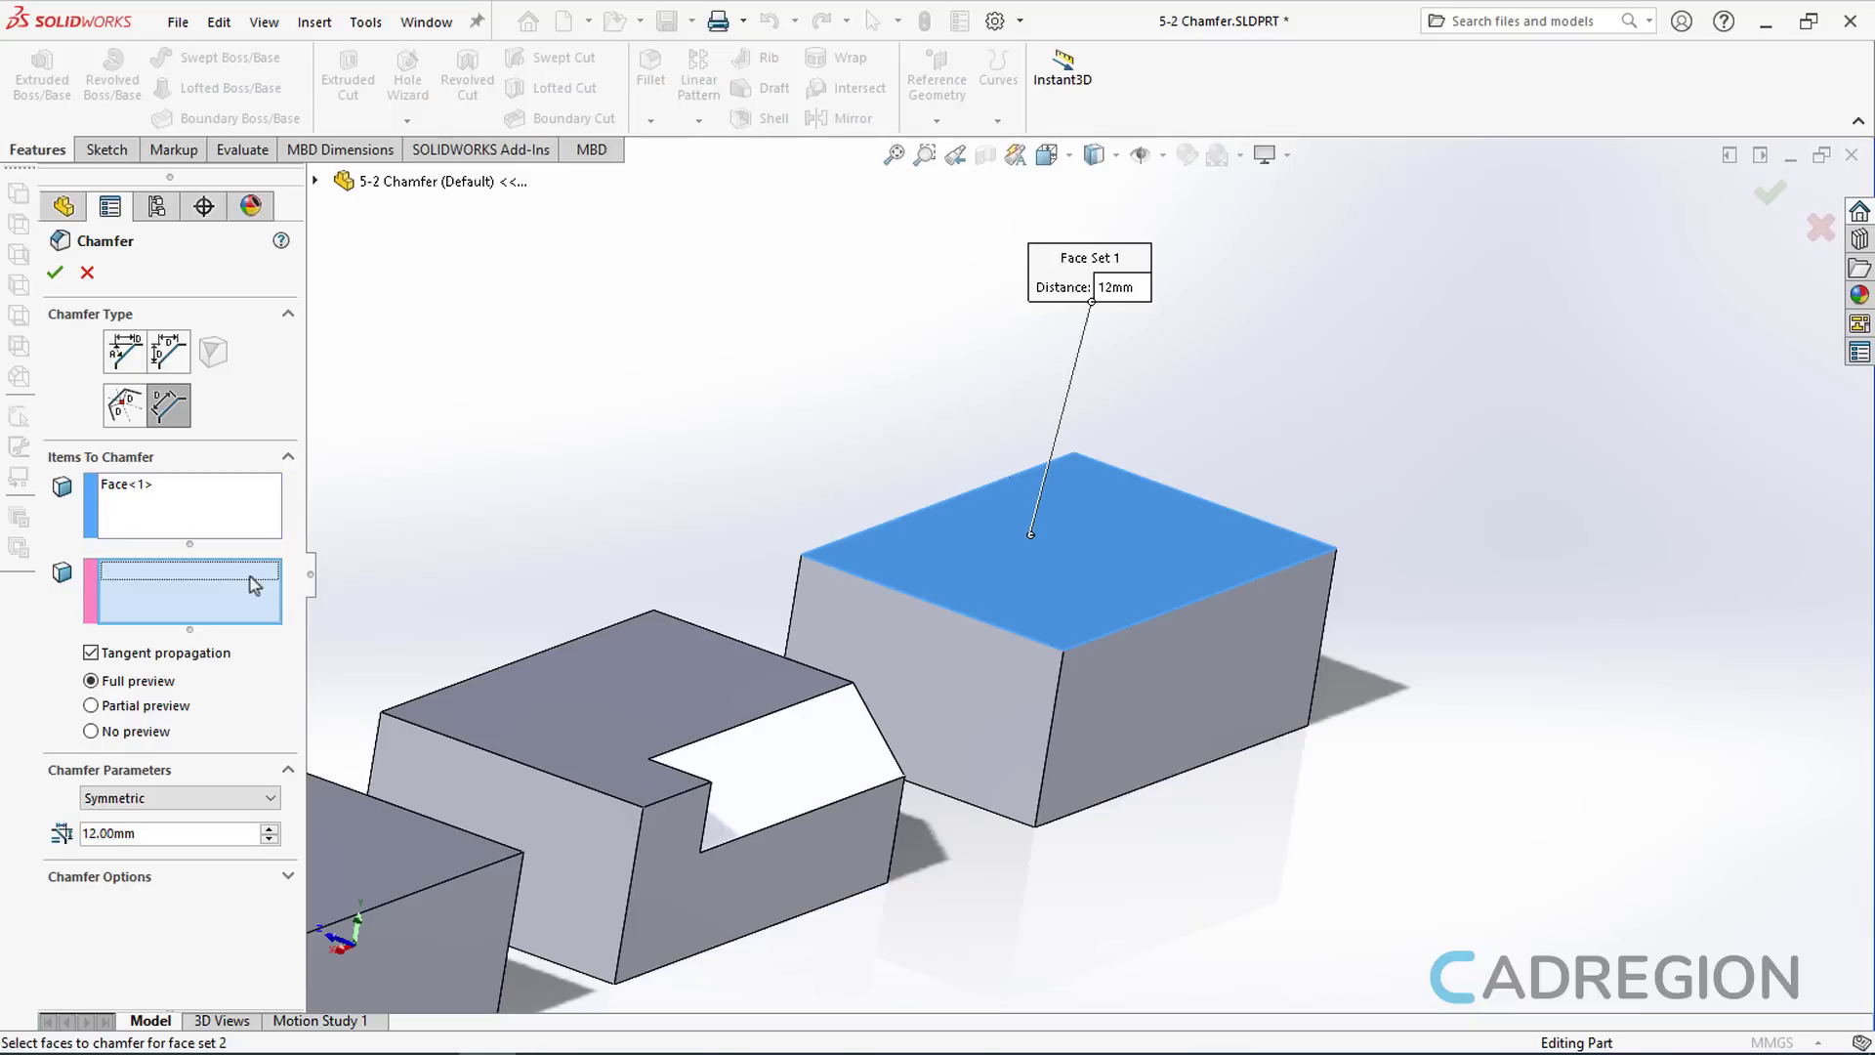
click(1175, 674)
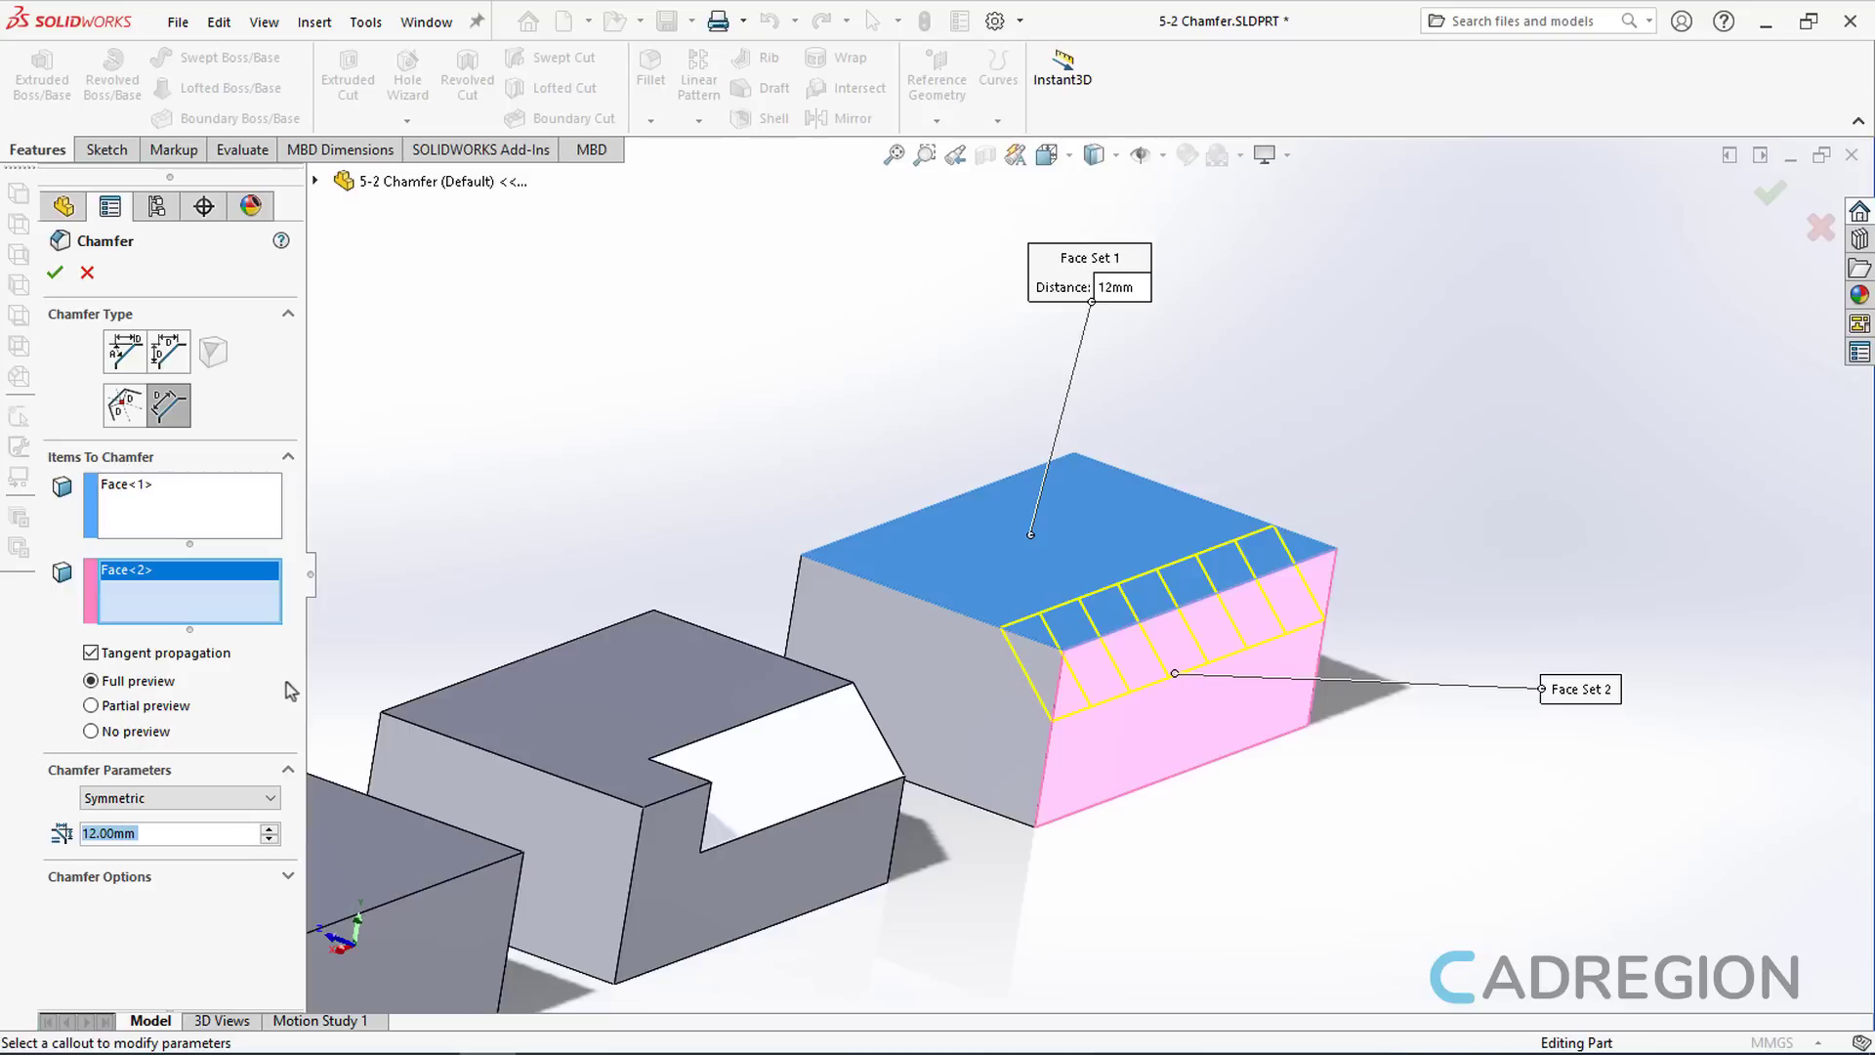
click(911, 657)
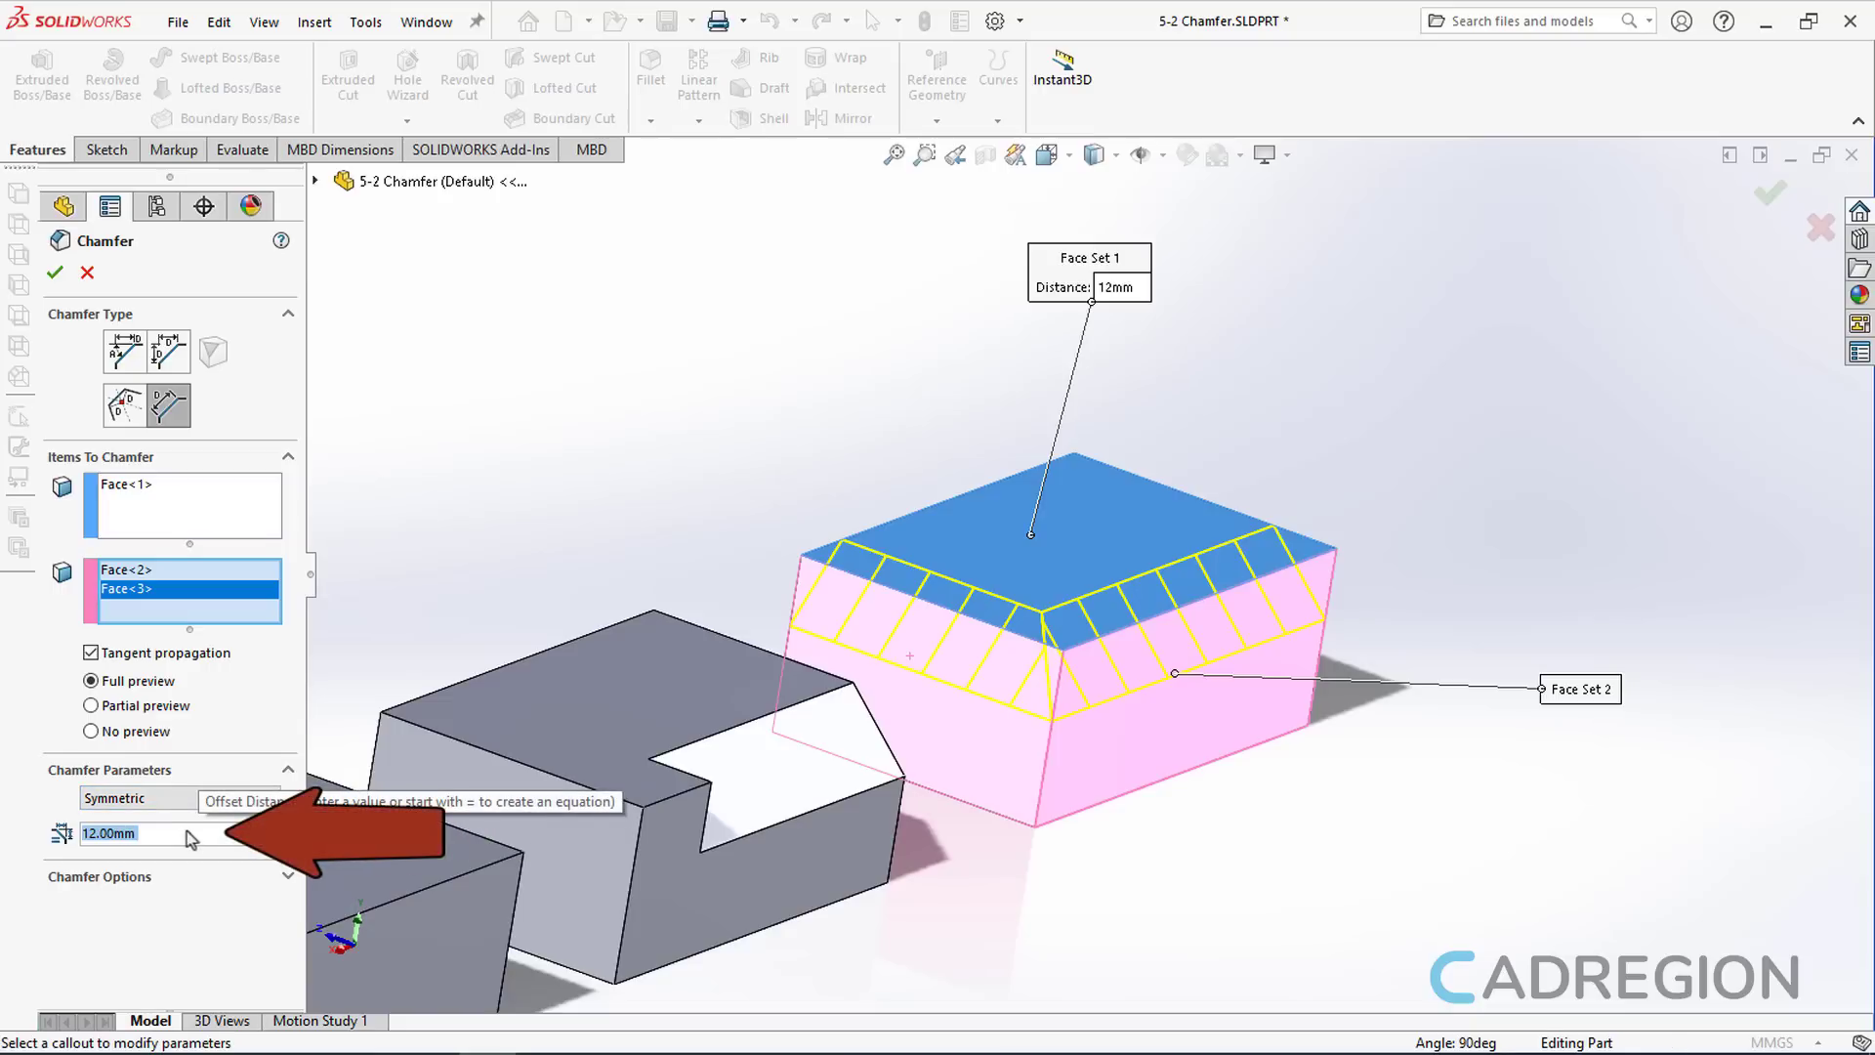
Set the face face chamfer's symmetric offset distance to 18 mm and accept the chamfer
text(18)
key(Return)
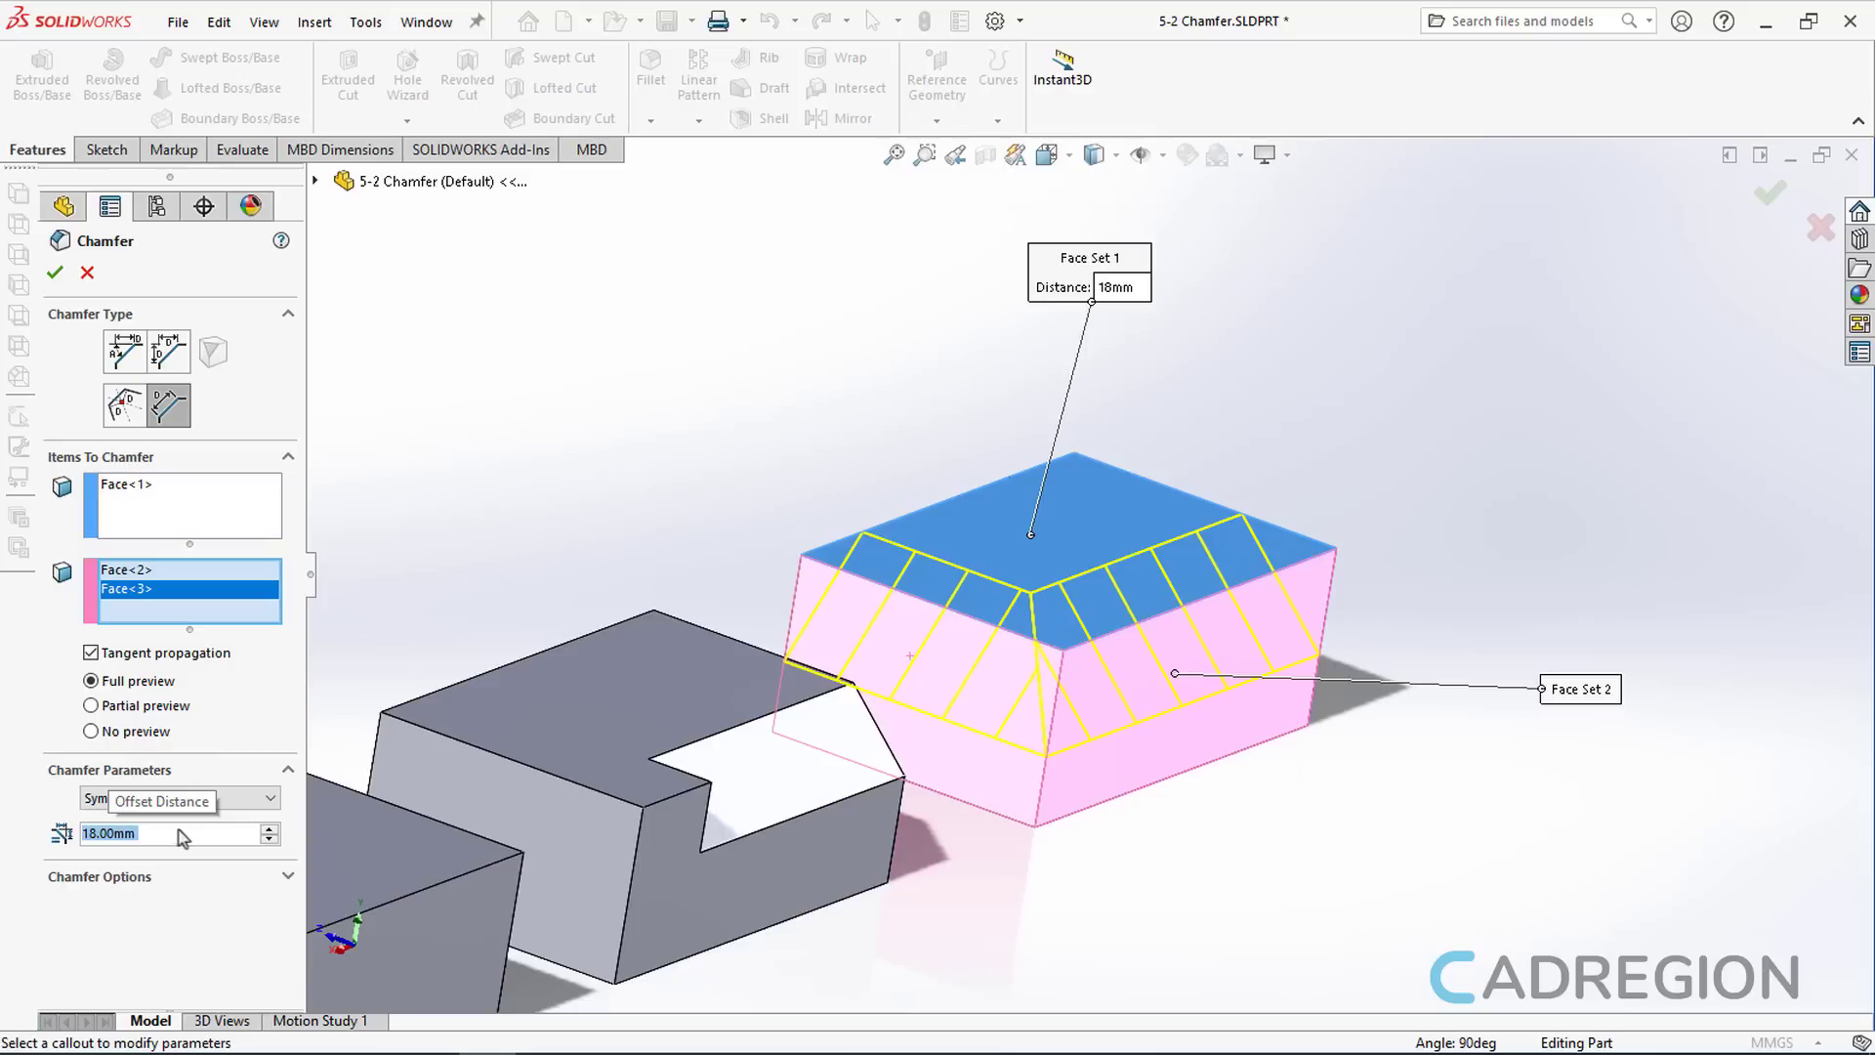
click(56, 278)
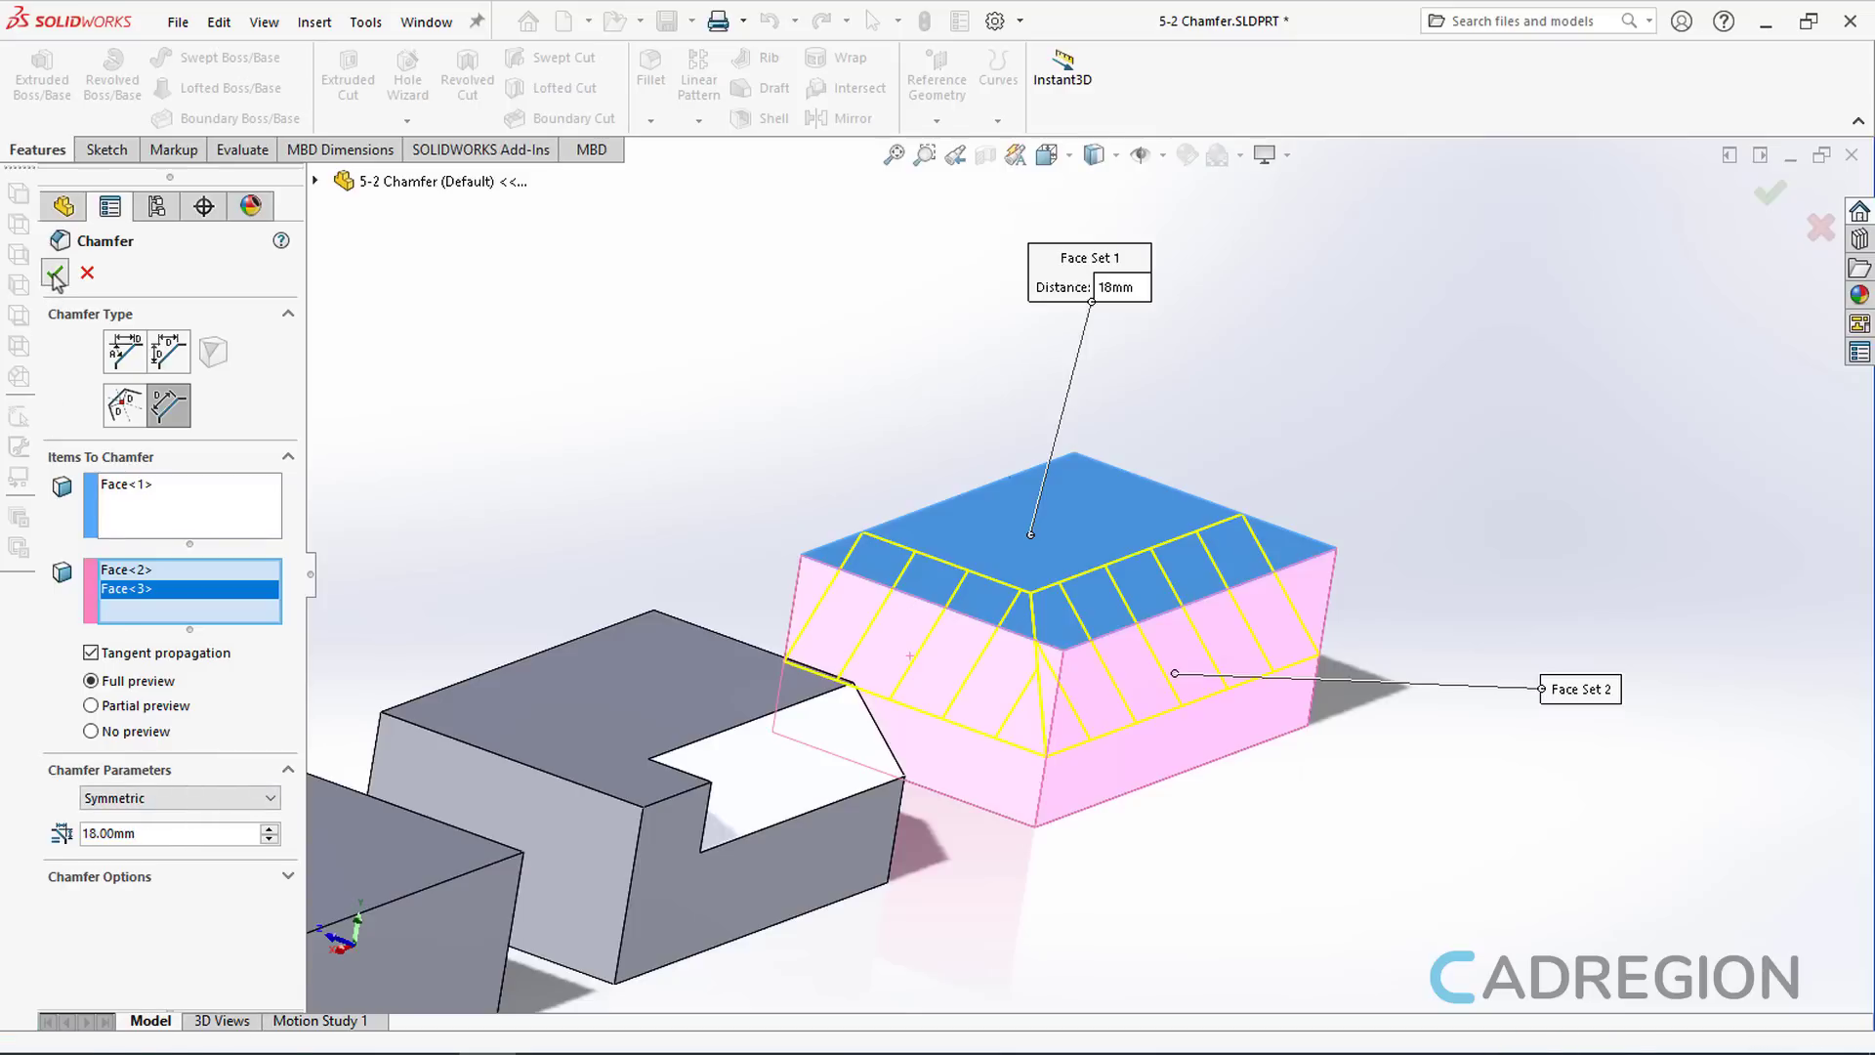